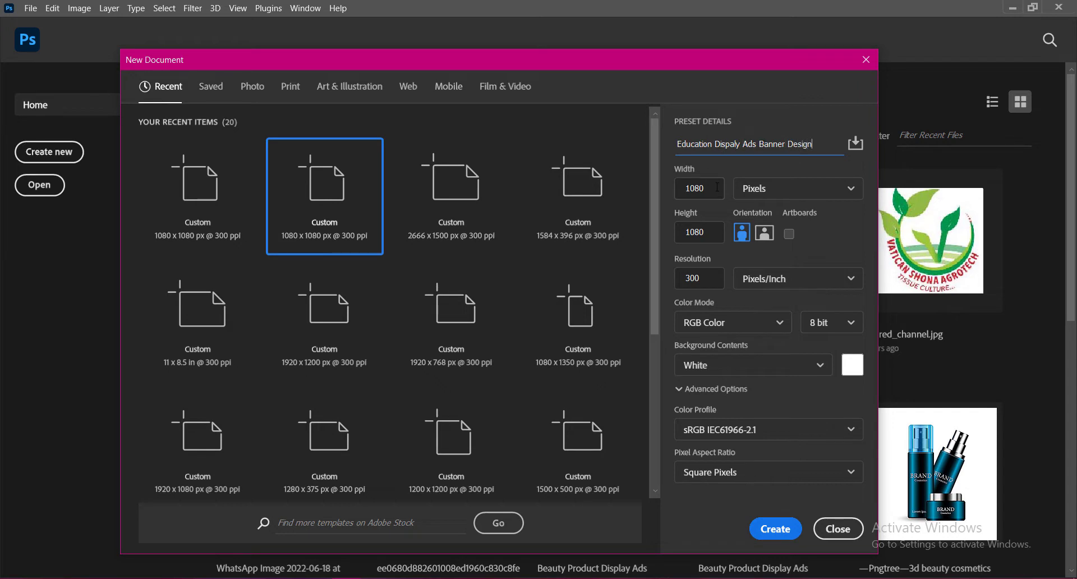
Create the 1080 x 1080 px, 300 ppi document in RGB Color with the Working RGB: sRGB IEC61966-2.1 profile
click(713, 323)
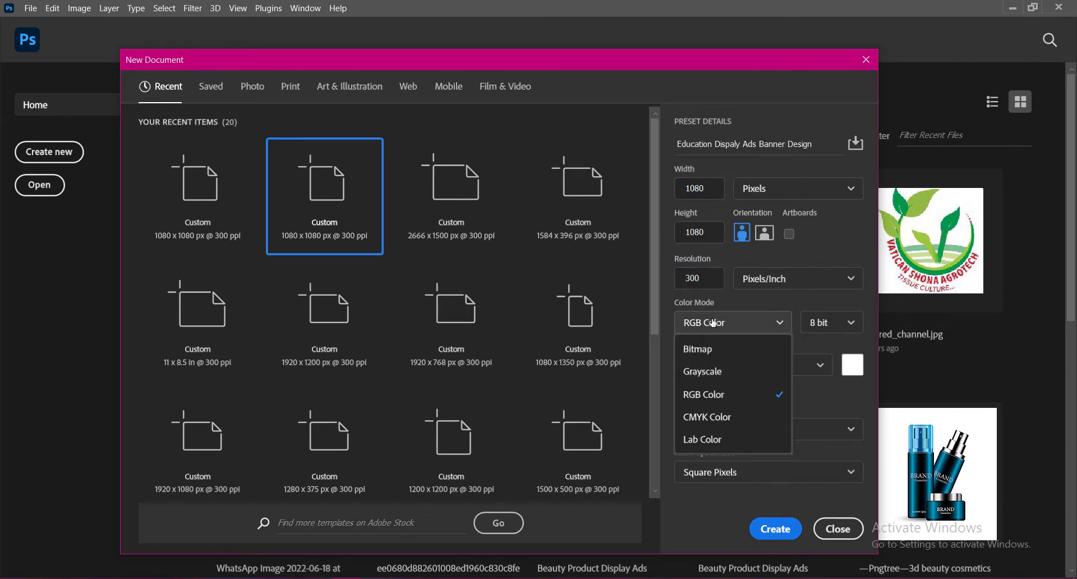
click(703, 394)
click(729, 429)
click(717, 262)
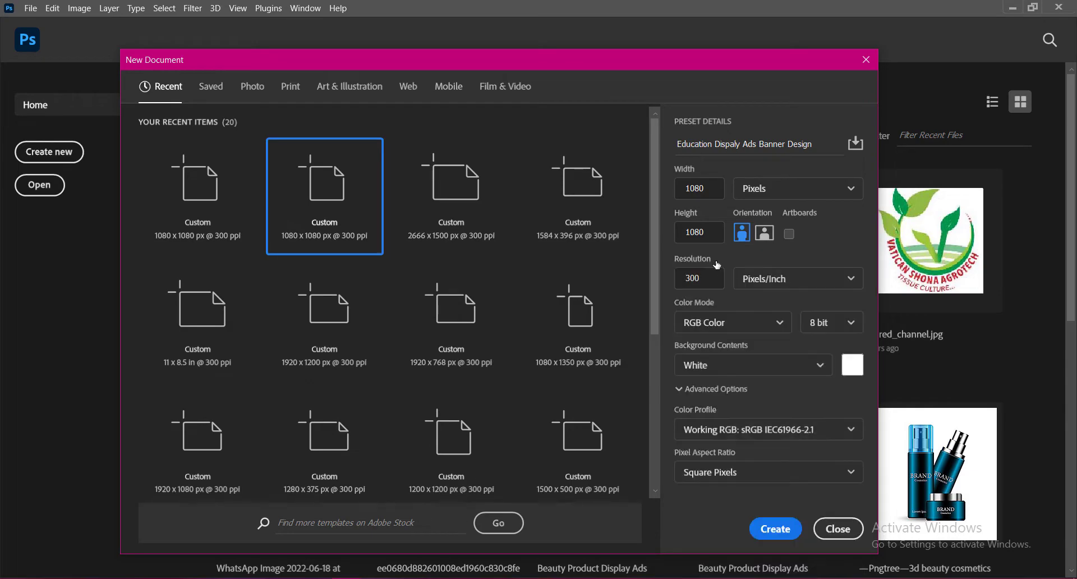
key(Return)
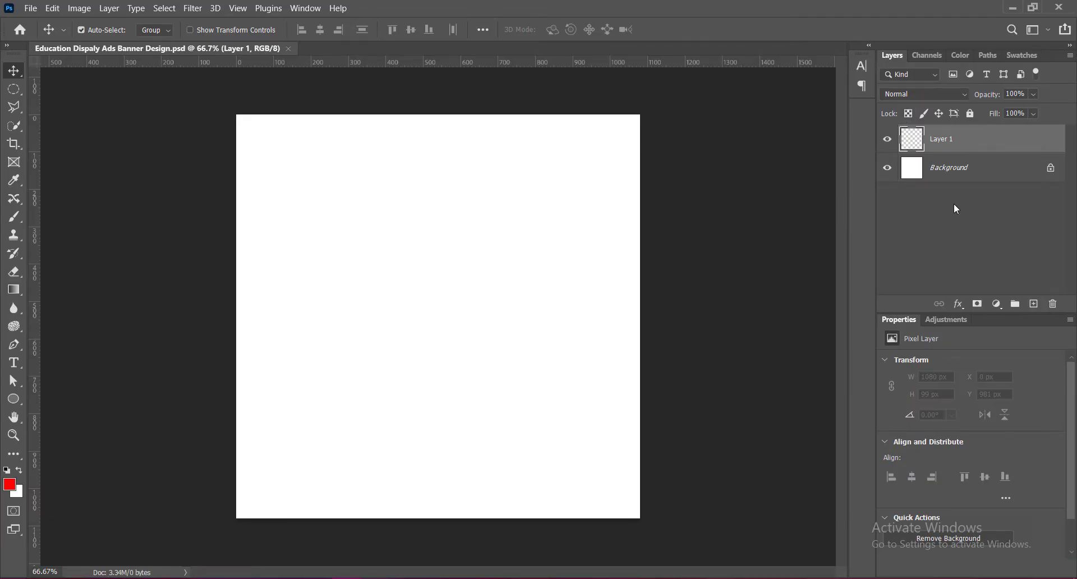
Draw a red-filled rectangle of about 1217 x 1139 px that covers the whole canvas
scroll(271, 272, up, 1)
right_click(14, 399)
click(62, 396)
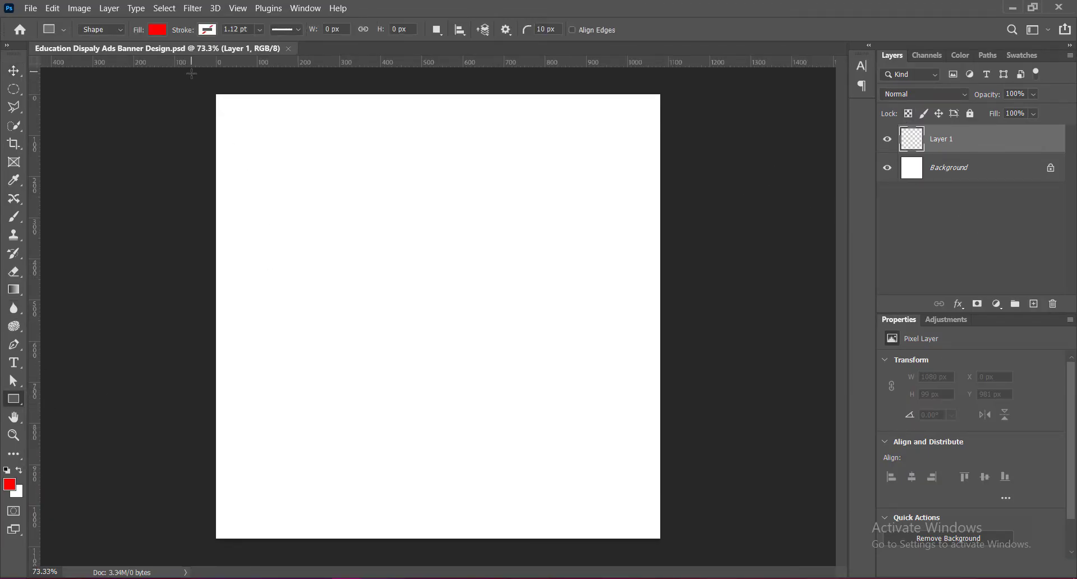
drag(188, 82, 687, 549)
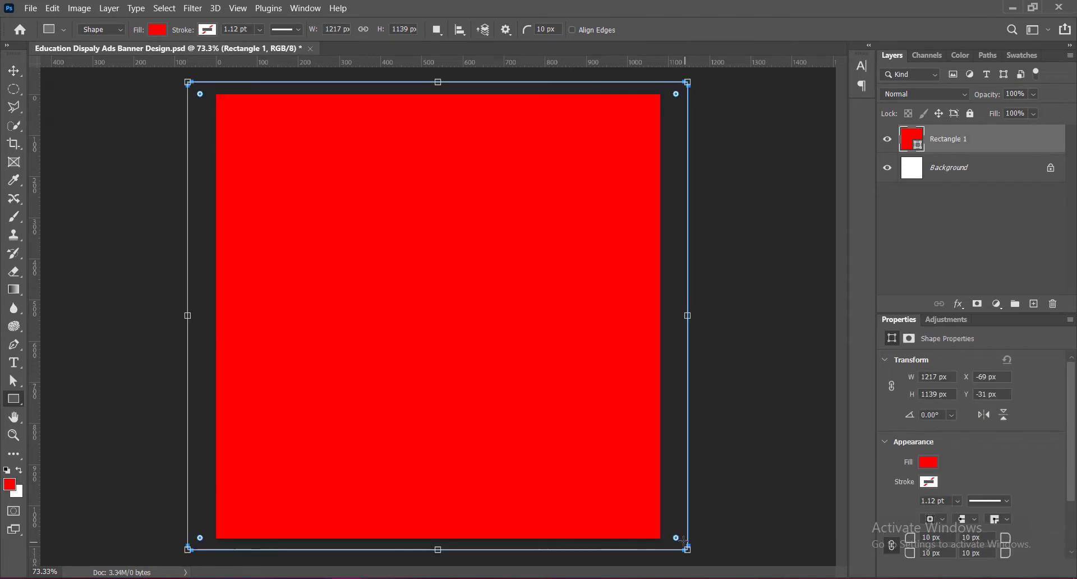
Add a Gradient Overlay to the rectangle layer with the Reflected style and an angle of 90°
right_click(911, 140)
click(914, 146)
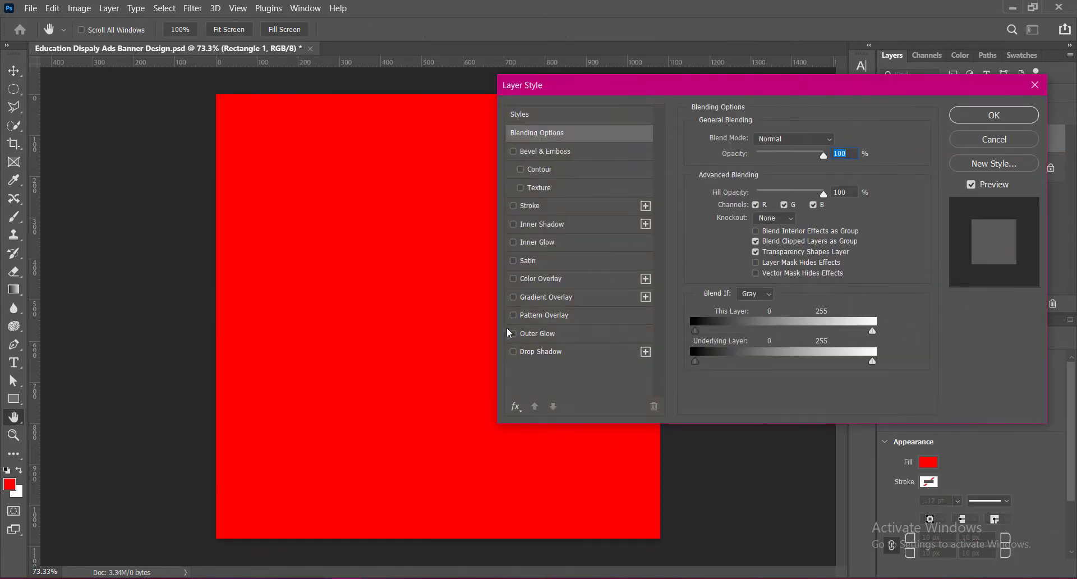
click(512, 297)
click(539, 297)
click(796, 189)
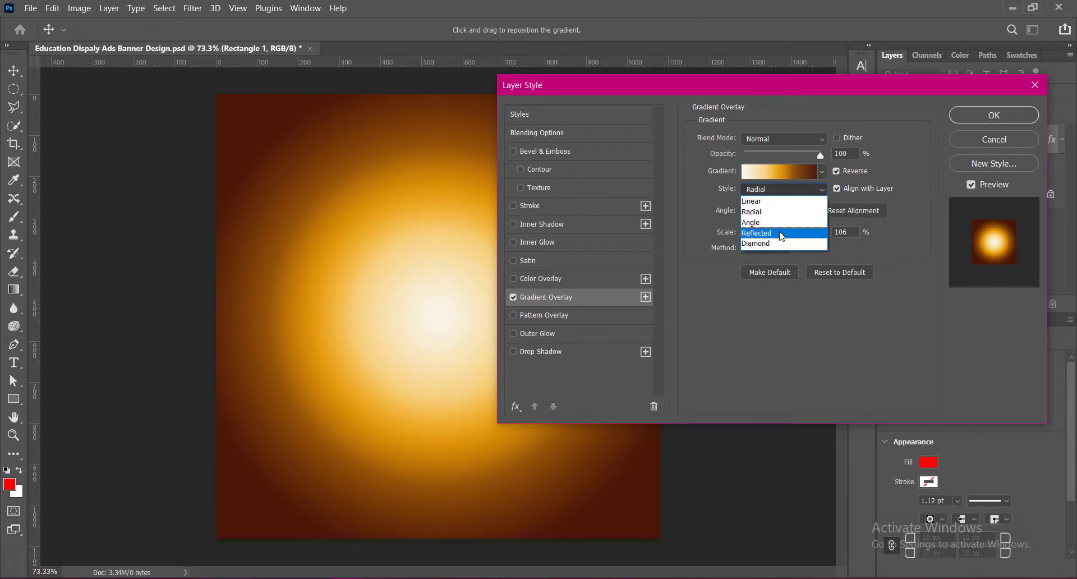
click(782, 237)
key(Tab)
text(90)
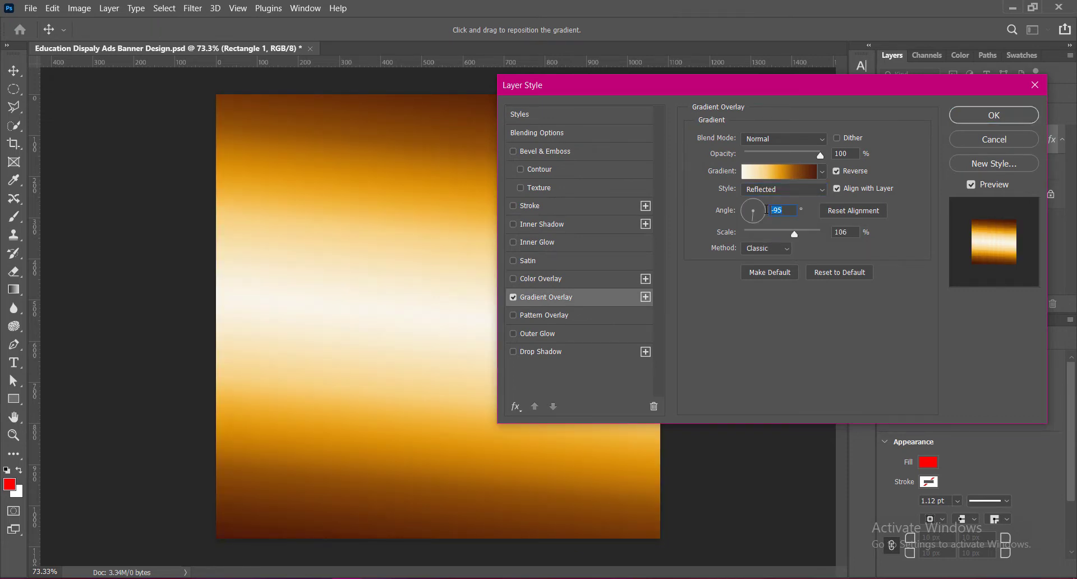
Delete the overlay gradient's middle orange stop and set its end stop at 100% to ffffff
click(784, 177)
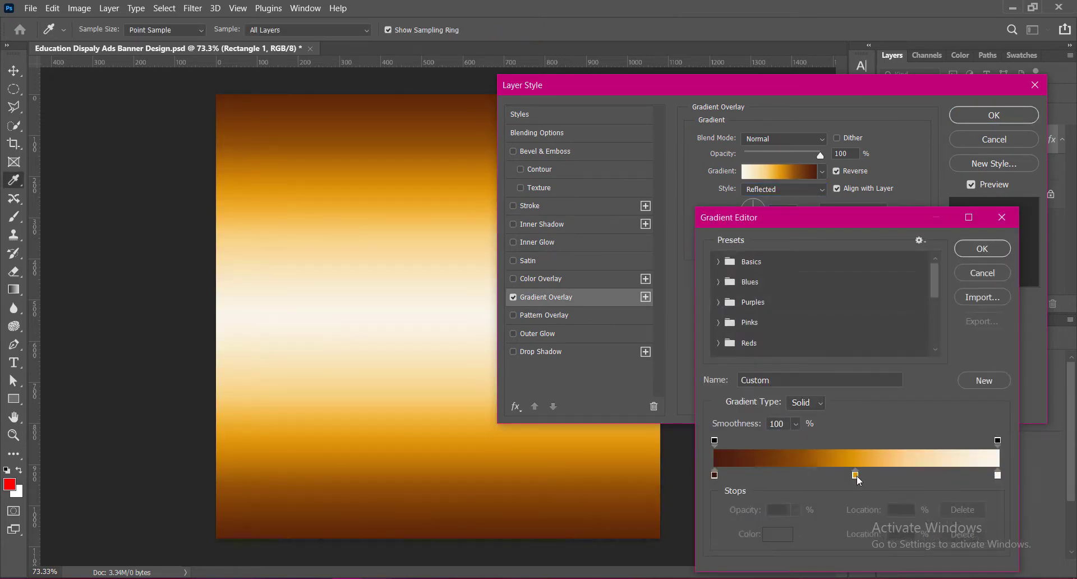
click(856, 476)
click(963, 534)
click(997, 475)
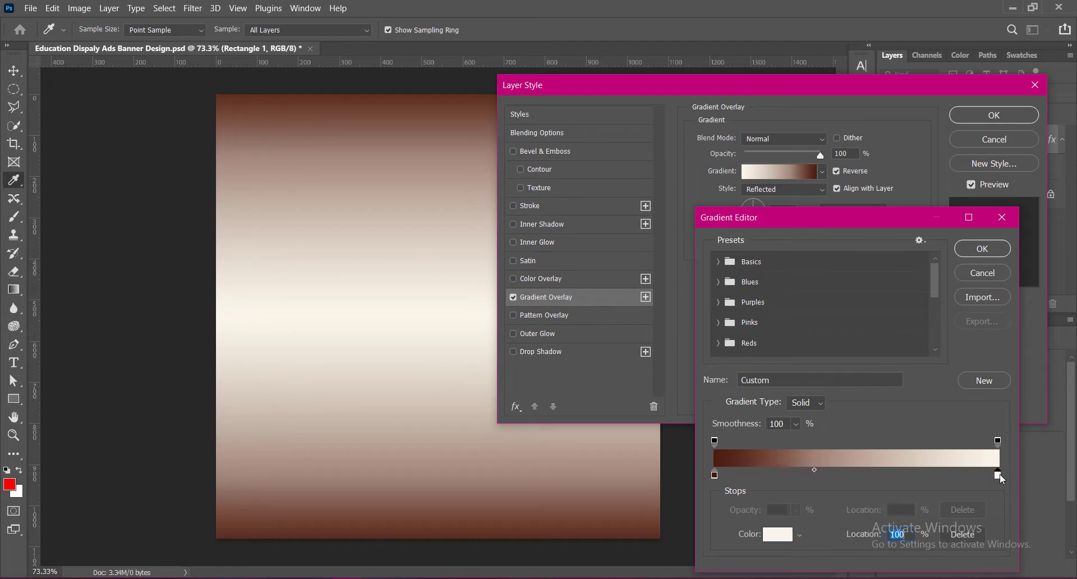
double_click(998, 474)
text(ffffff)
click(1018, 123)
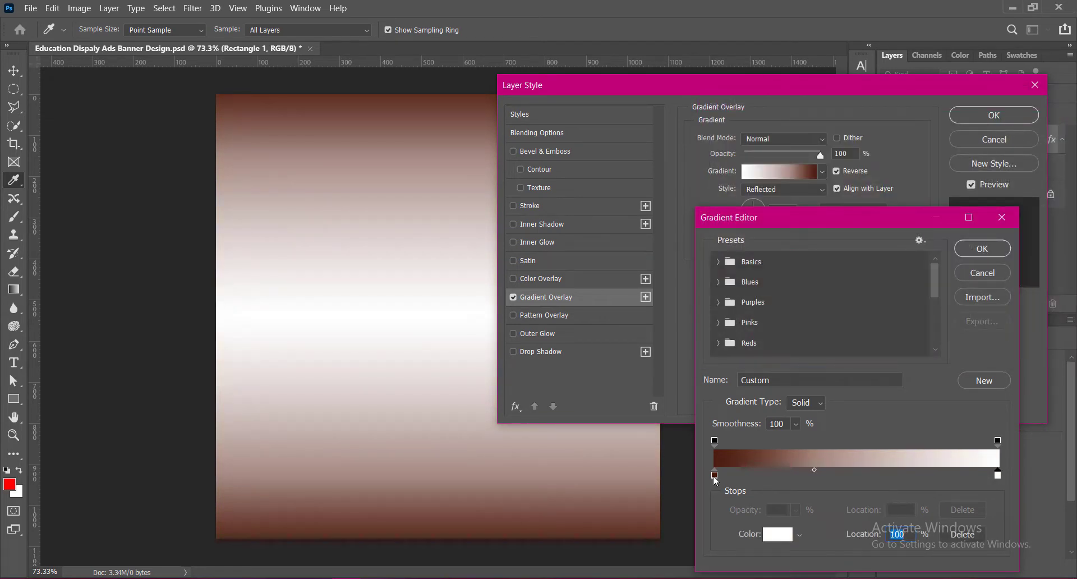
Set the gradient's dark brown start stop to light grey dadada and accept the edited gradient
double_click(715, 475)
click(706, 166)
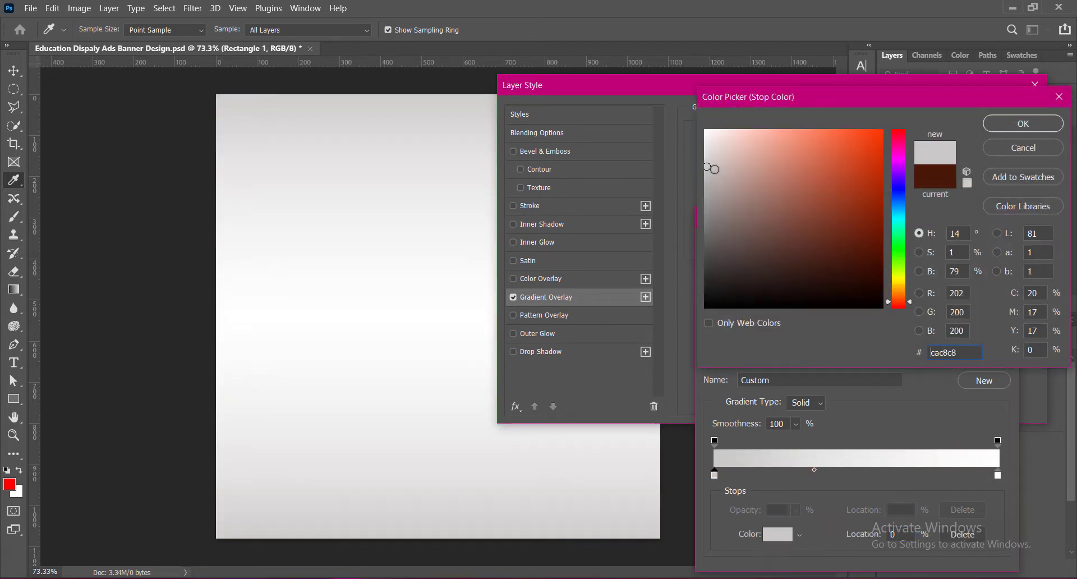
drag(707, 166, 704, 155)
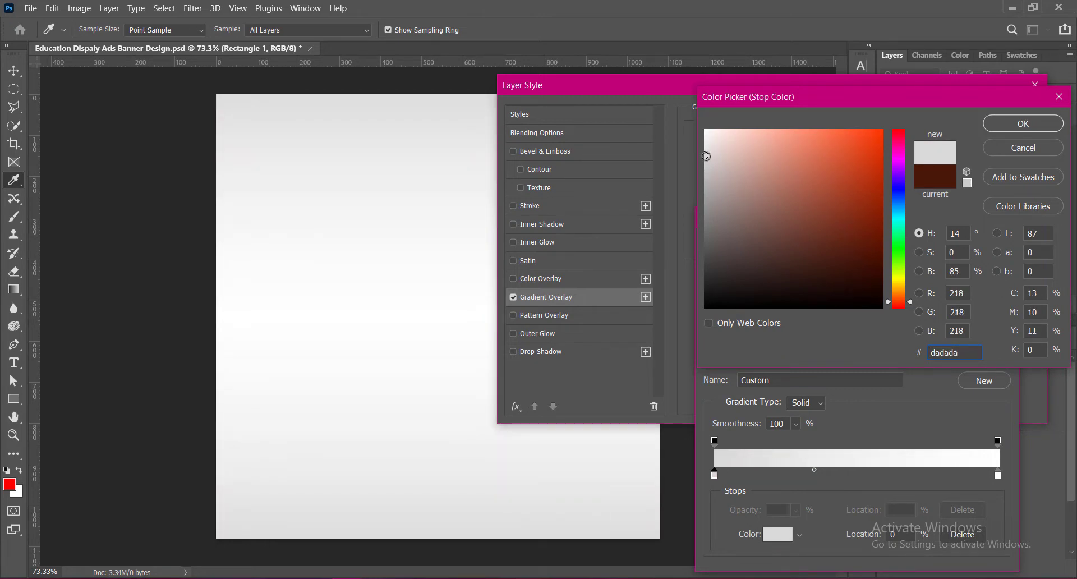
click(703, 175)
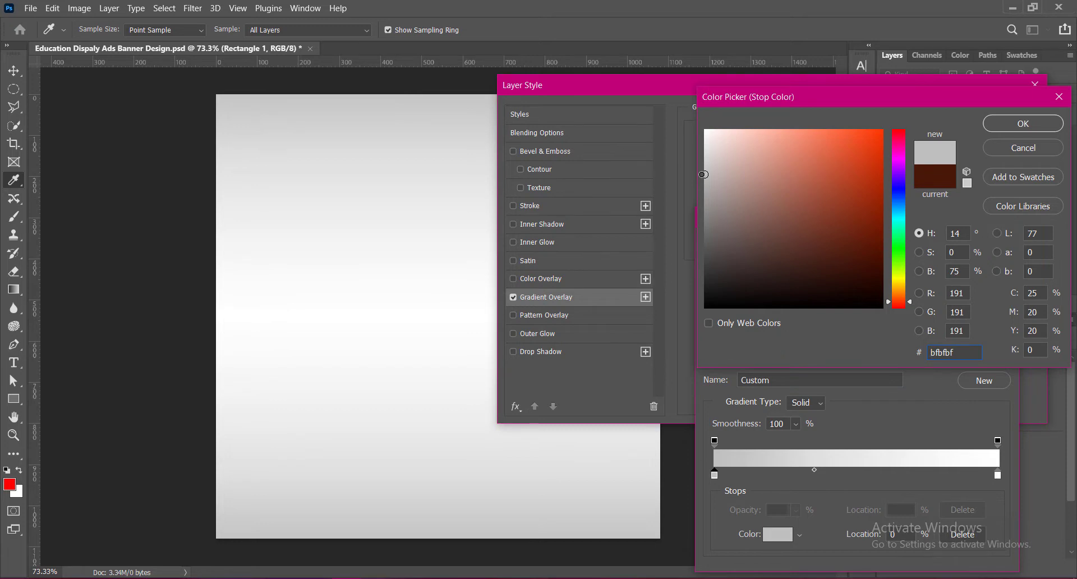
click(704, 156)
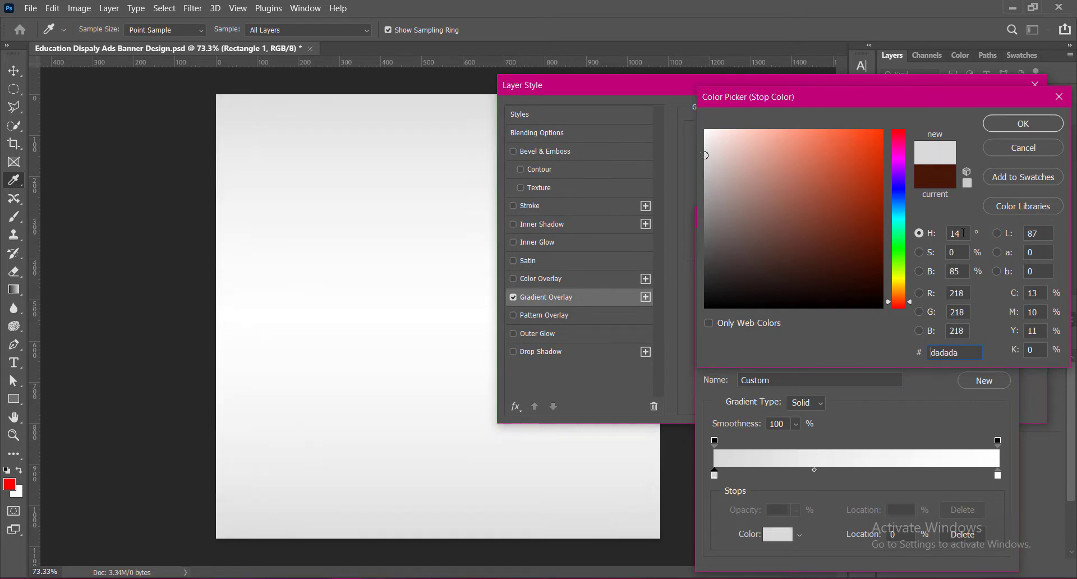
click(1005, 127)
click(990, 248)
Set the overlay's method to Perceptual and scale to 120%, apply the layer style, and save the document
click(774, 248)
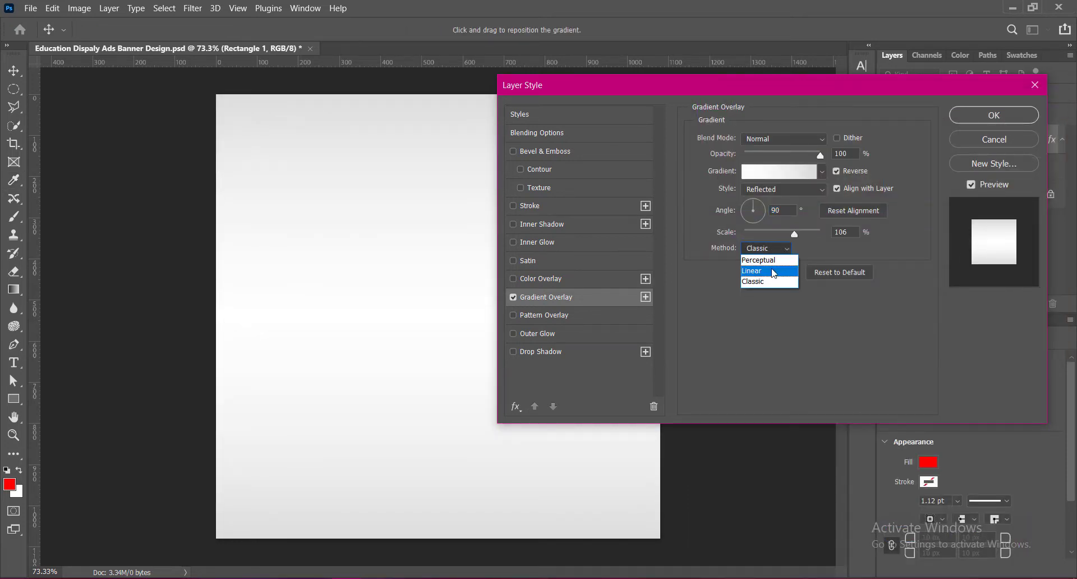
click(771, 268)
click(768, 248)
click(777, 259)
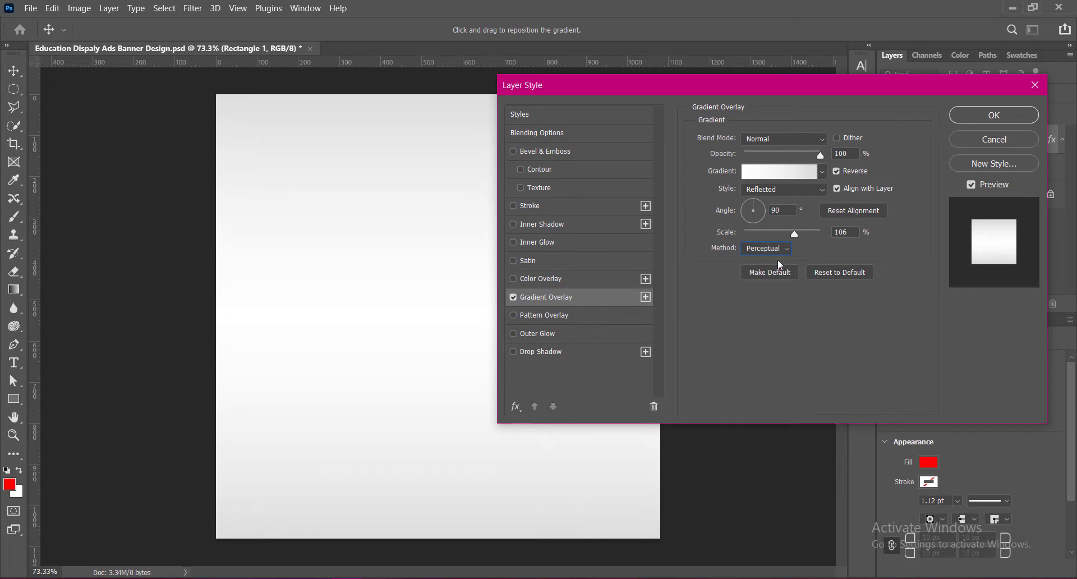
click(839, 233)
text(120)
click(784, 248)
click(763, 280)
click(763, 251)
click(762, 260)
click(1007, 115)
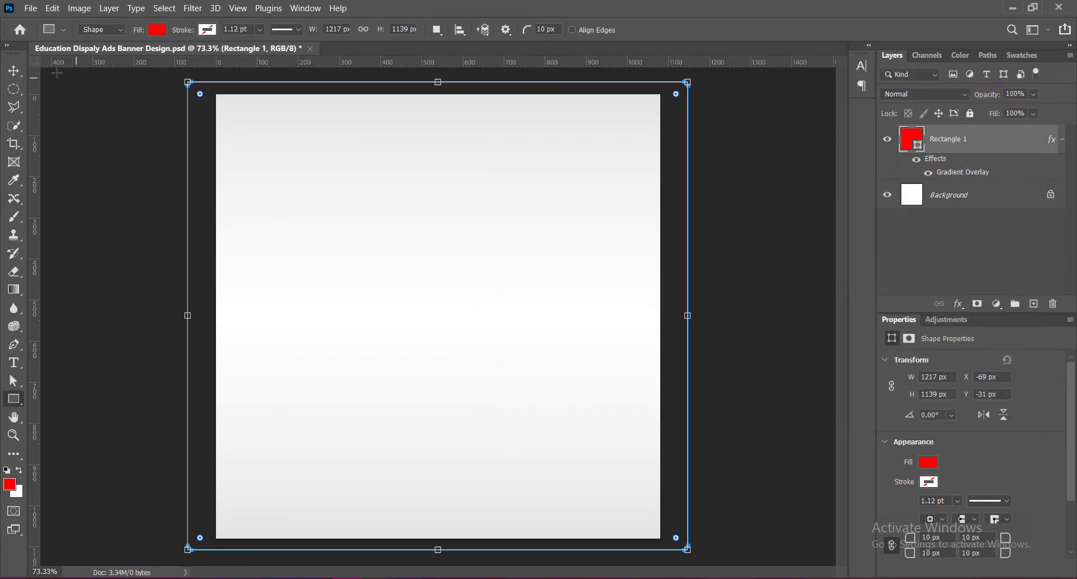
key(v)
key(ctrl+s)
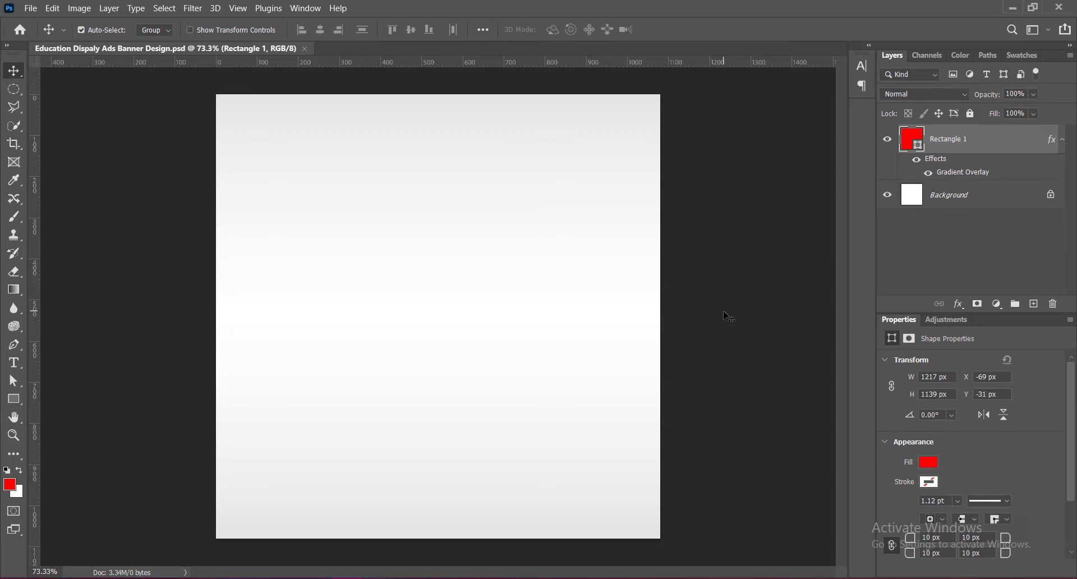
Add a Bevel & Emboss Texture to the rectangle layer using the first pattern in the Water group
right_click(909, 137)
click(925, 141)
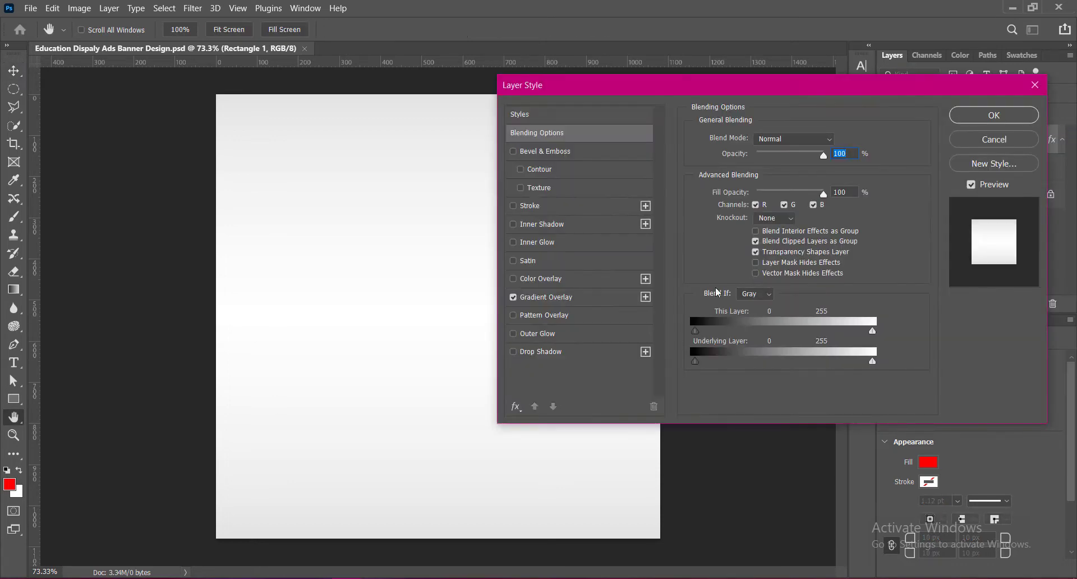
click(521, 188)
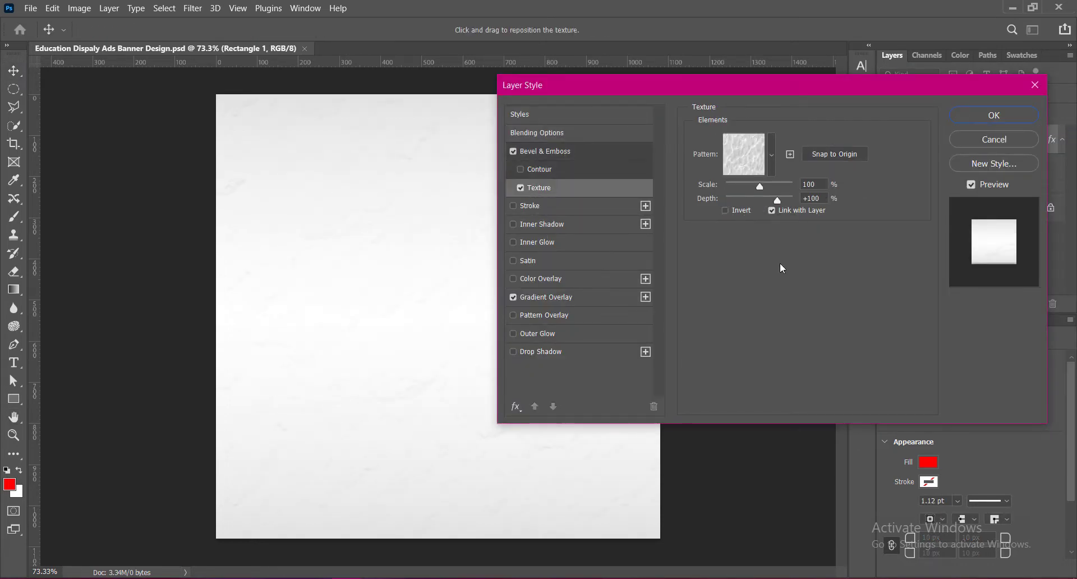
click(726, 210)
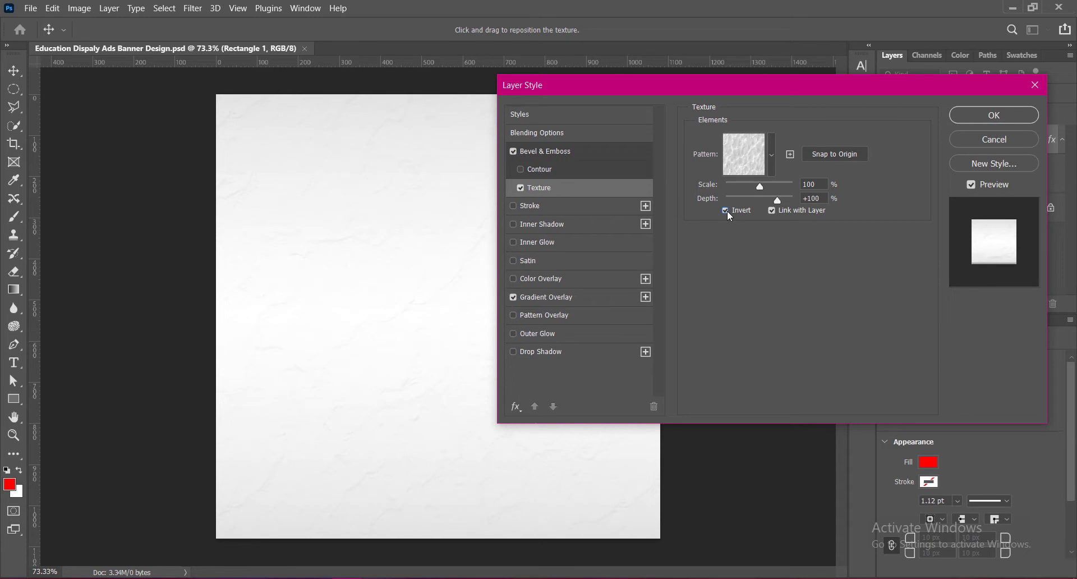
click(772, 155)
click(676, 255)
scroll(734, 246, down, 2)
click(739, 242)
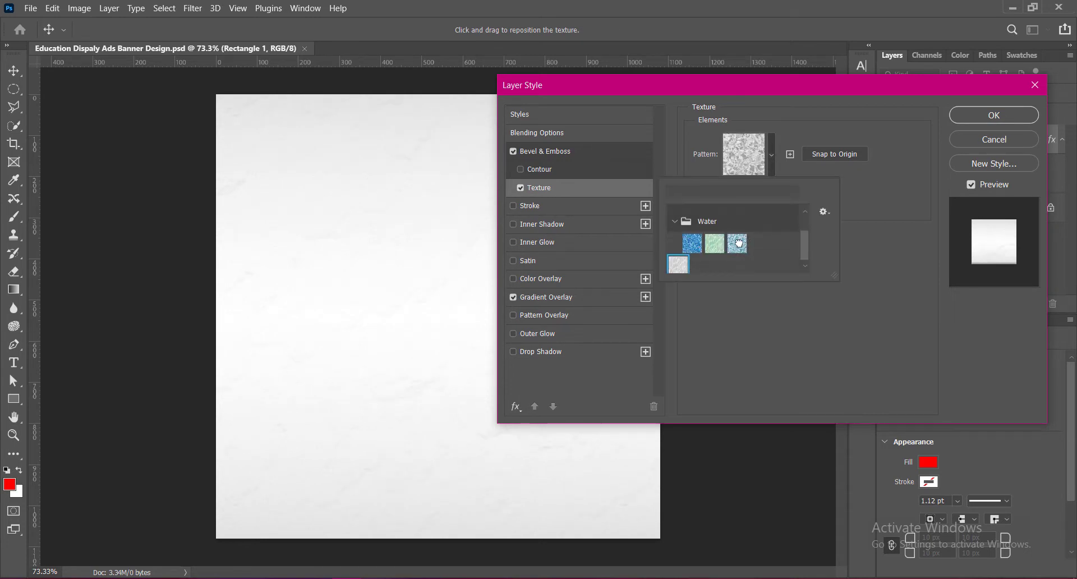
click(692, 243)
click(882, 274)
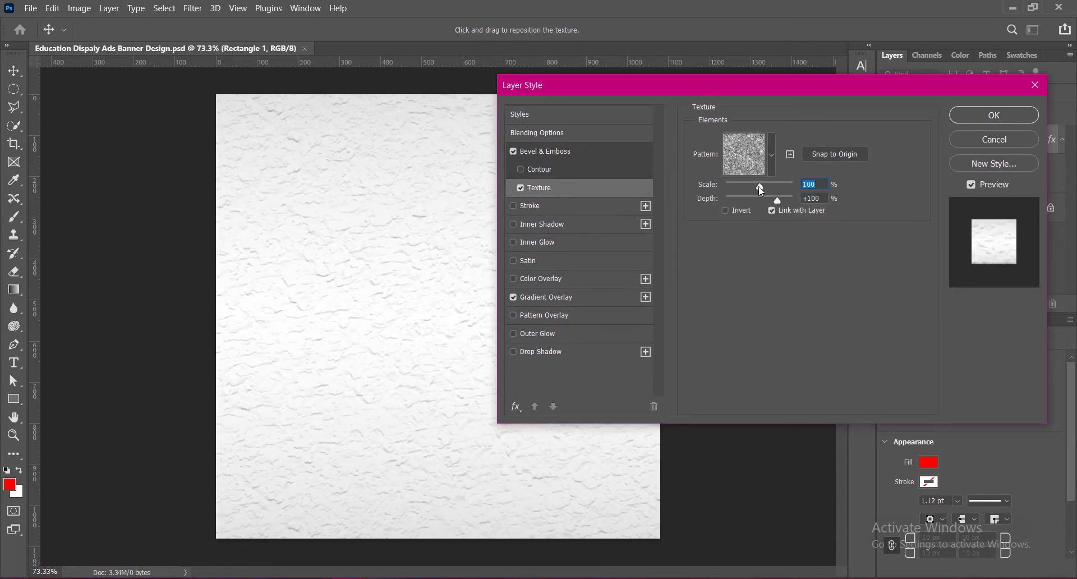
Set the texture's scale to 6% and depth to +96%, invert it, and apply the layer style
drag(761, 191, 729, 186)
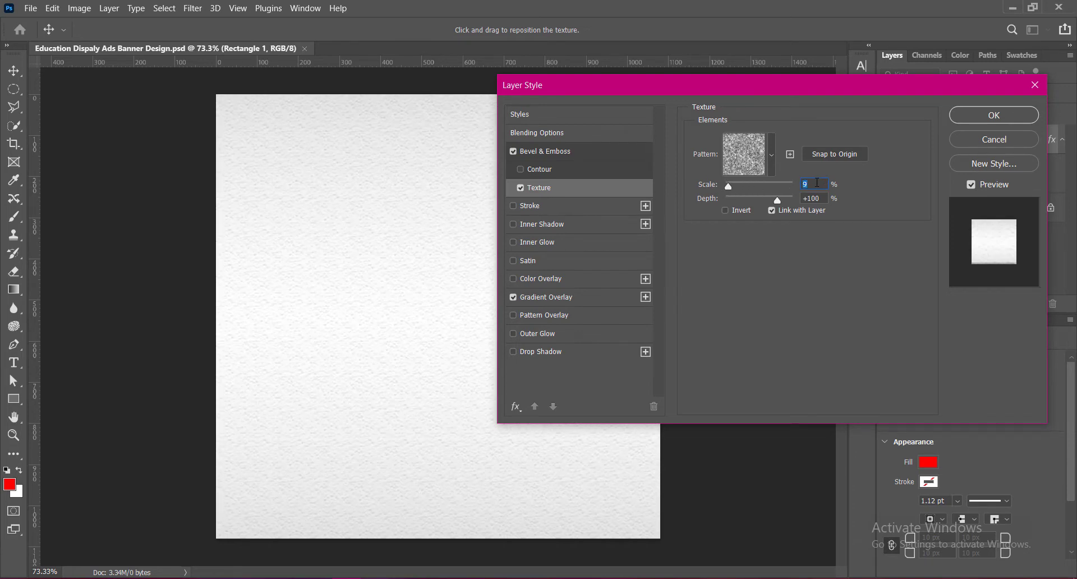
text(3)
text(6)
mouse_move(777, 202)
mouse_down()
mouse_move(800, 201)
mouse_move(773, 204)
mouse_up()
click(816, 199)
text(90)
click(725, 211)
click(1021, 113)
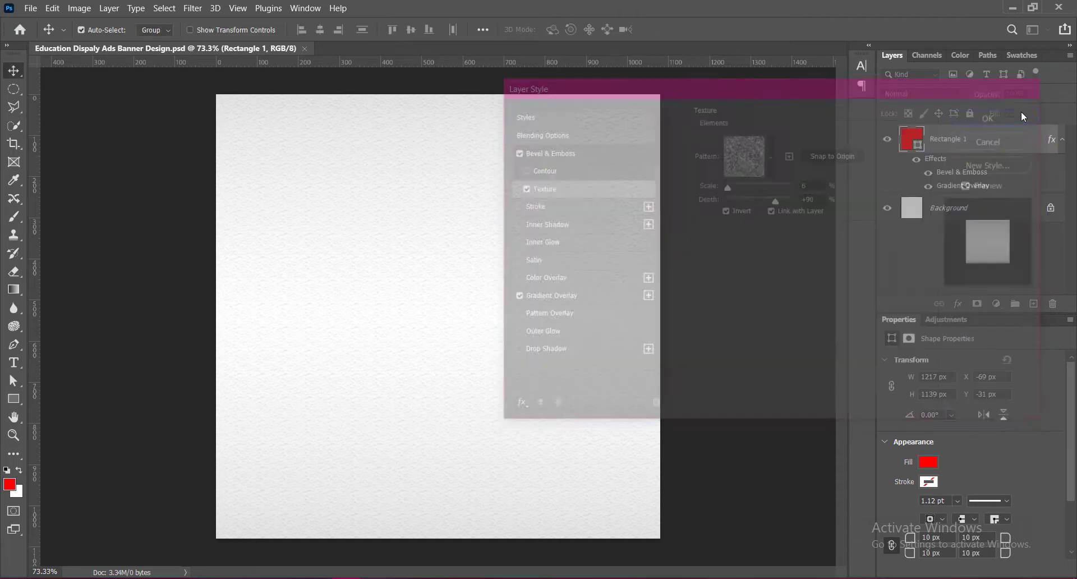
Paste the photo of the two students, scale it to about 67%, and move it to the upper part of the canvas
key(ctrl+v)
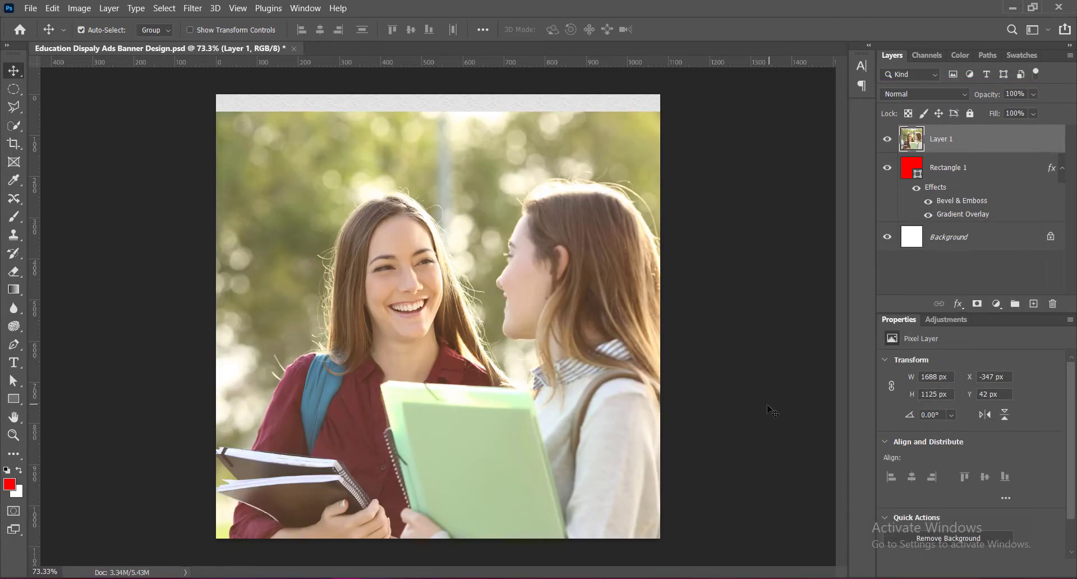
drag(772, 411, 544, 410)
key(ctrl+t)
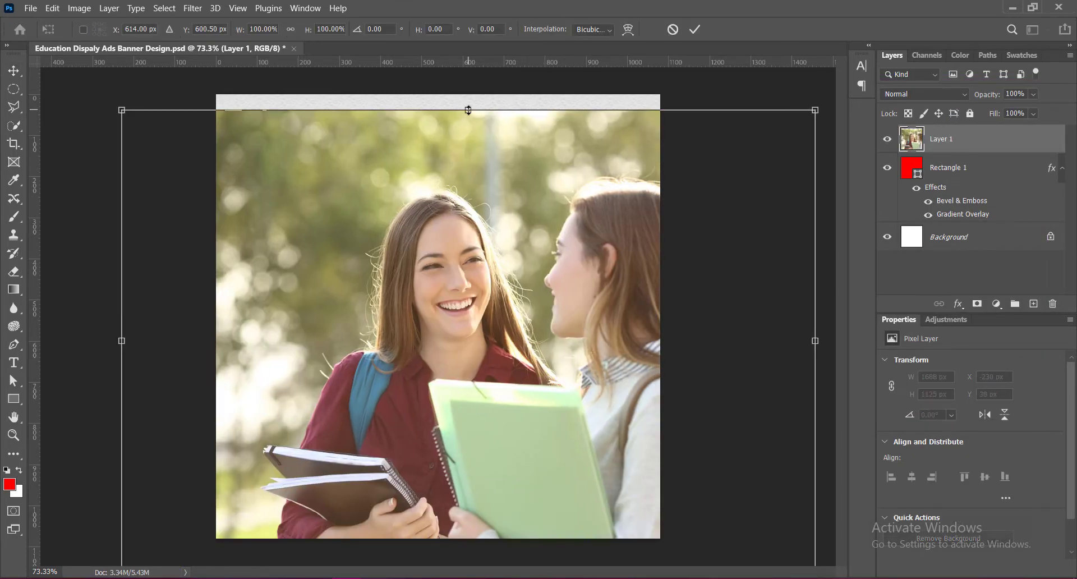
drag(468, 110, 476, 259)
drag(525, 450, 489, 275)
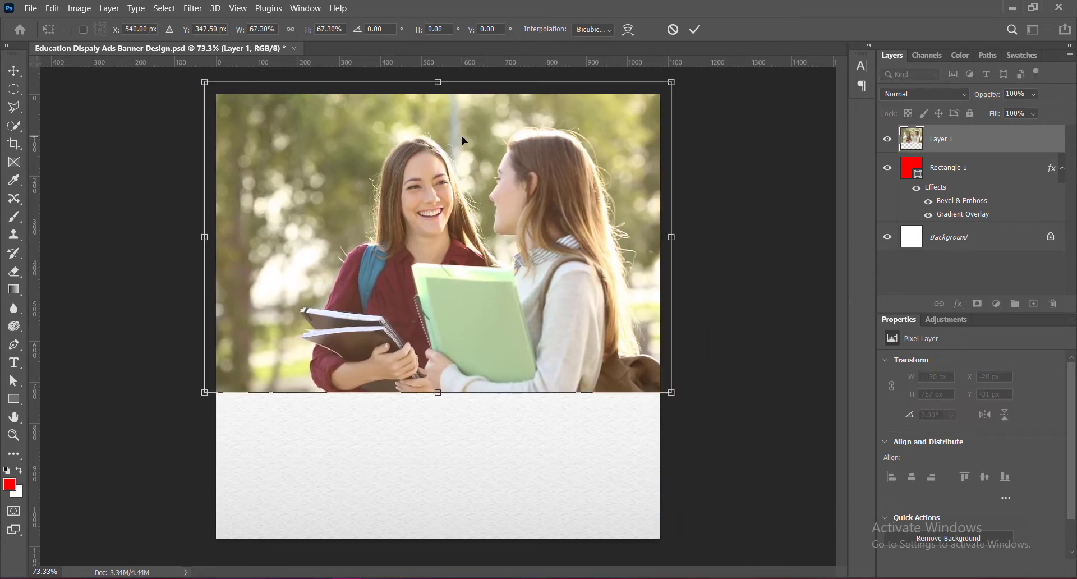
Scale the photo to about 65% and centre it horizontally with its upper edge on the canvas edge
drag(204, 82, 213, 88)
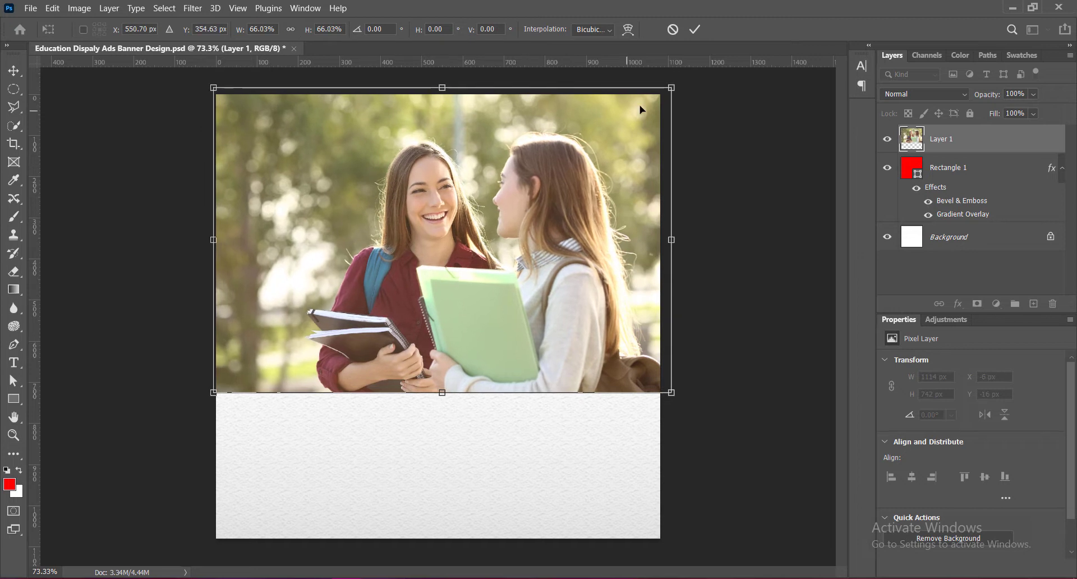
drag(671, 88, 666, 90)
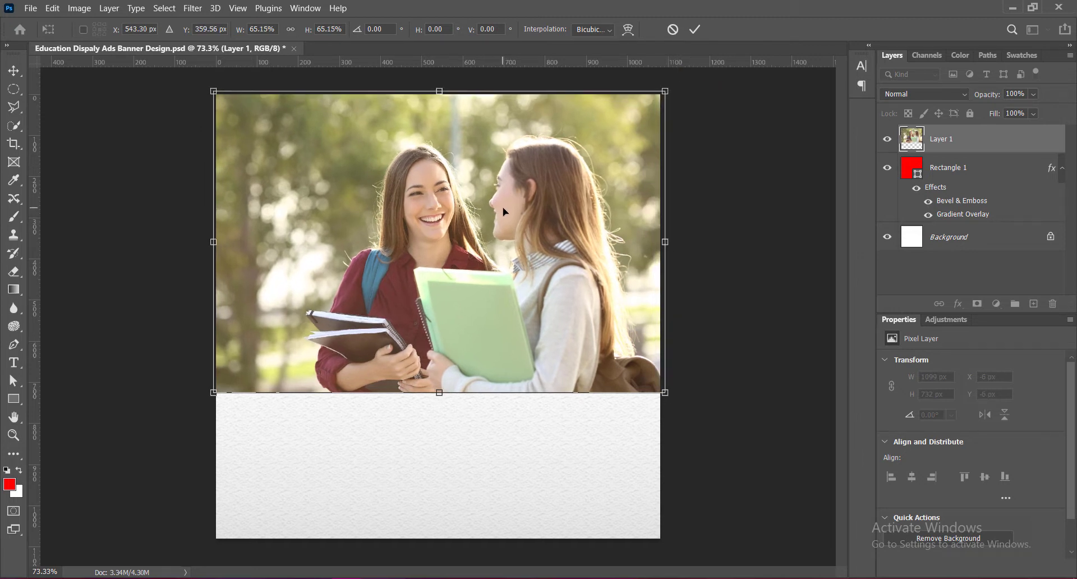
mouse_move(523, 207)
mouse_down()
mouse_move(531, 200)
mouse_move(521, 223)
mouse_up()
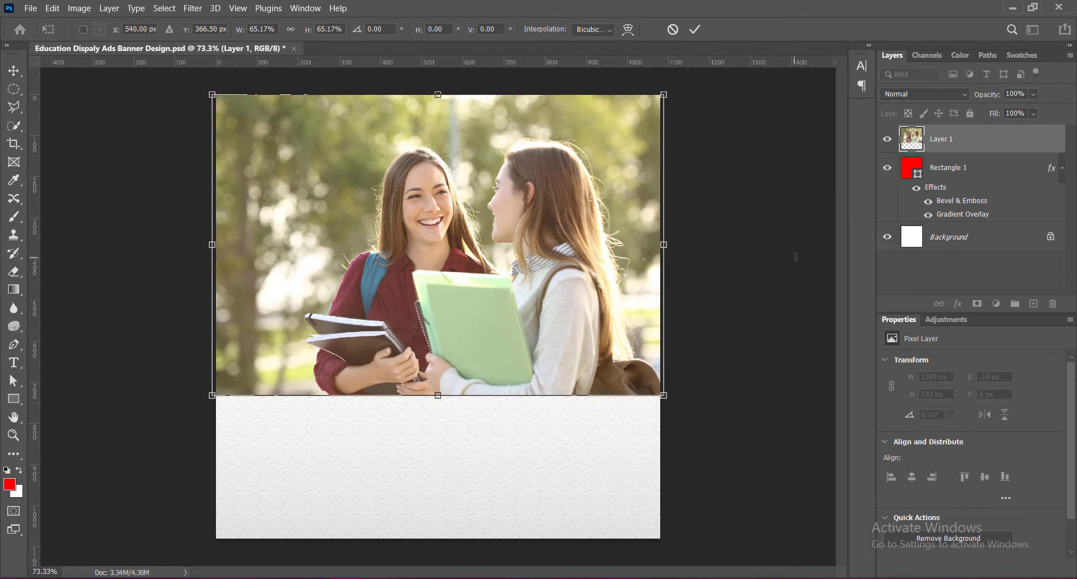
Nudge the photo up about 8 px, commit the transform, and save the document
key(Up)
key(Up)
key(Up)
key(Up)
key(Up)
key(Up)
key(Up)
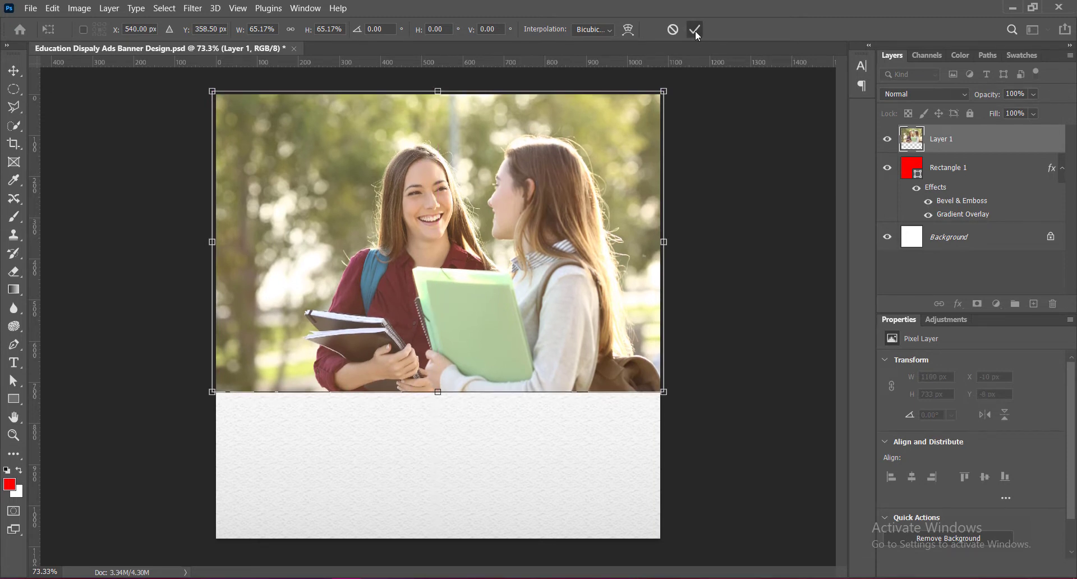
click(695, 30)
key(ctrl+s)
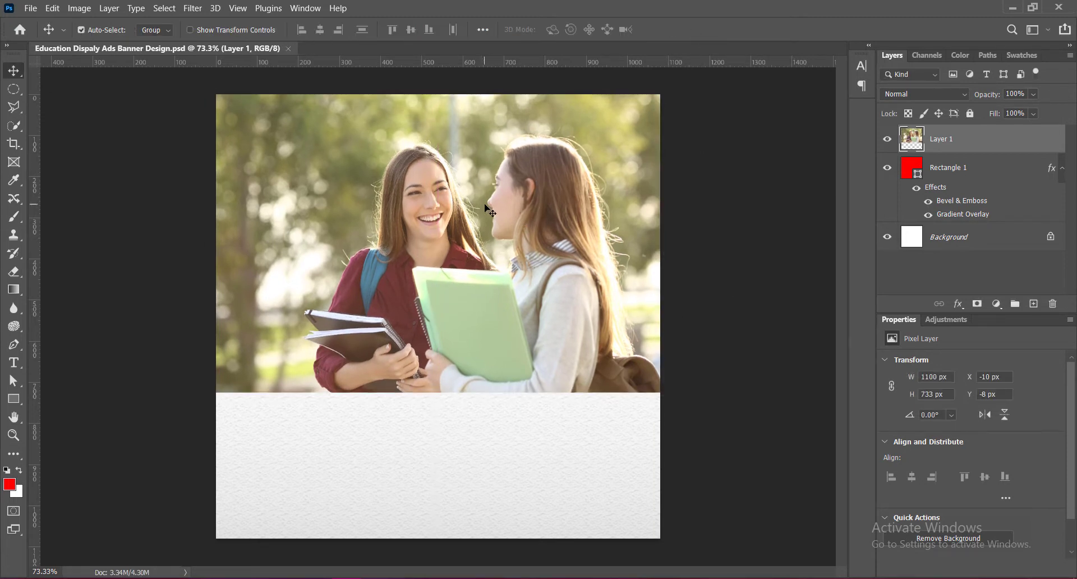
Increase the vibrance of the student photo to make its colours richer
click(79, 8)
mouse_move(96, 36)
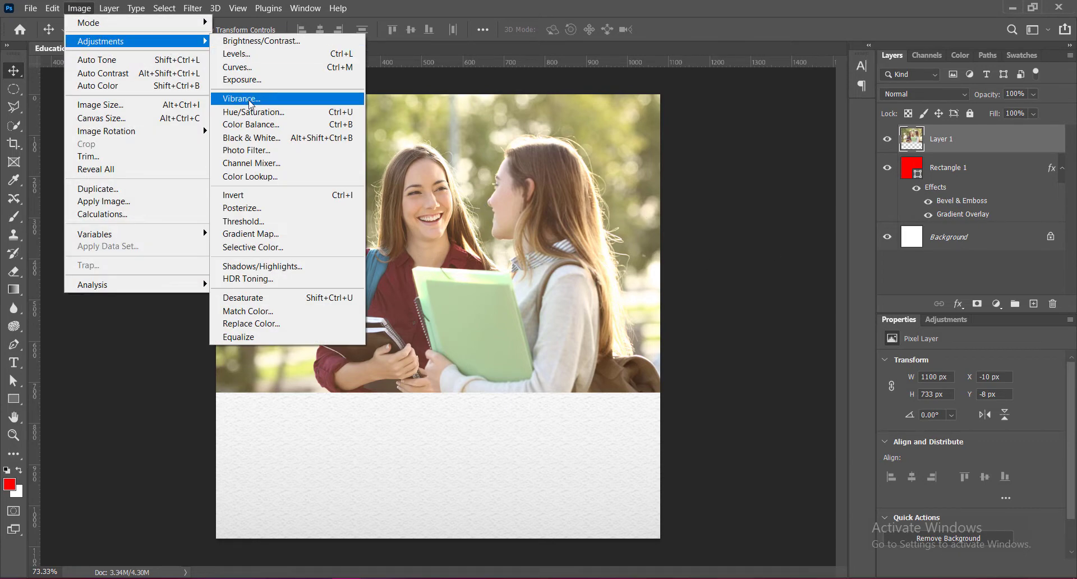
click(253, 96)
drag(775, 124, 802, 128)
click(892, 102)
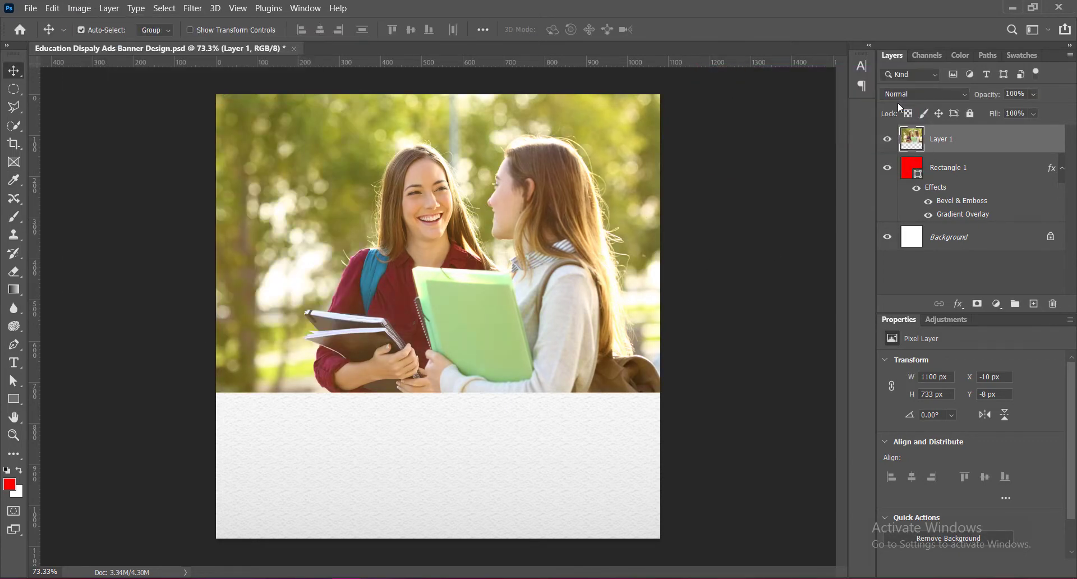
Darken the photo's midtones slightly with a Curves adjustment and save the document
click(79, 8)
mouse_move(98, 42)
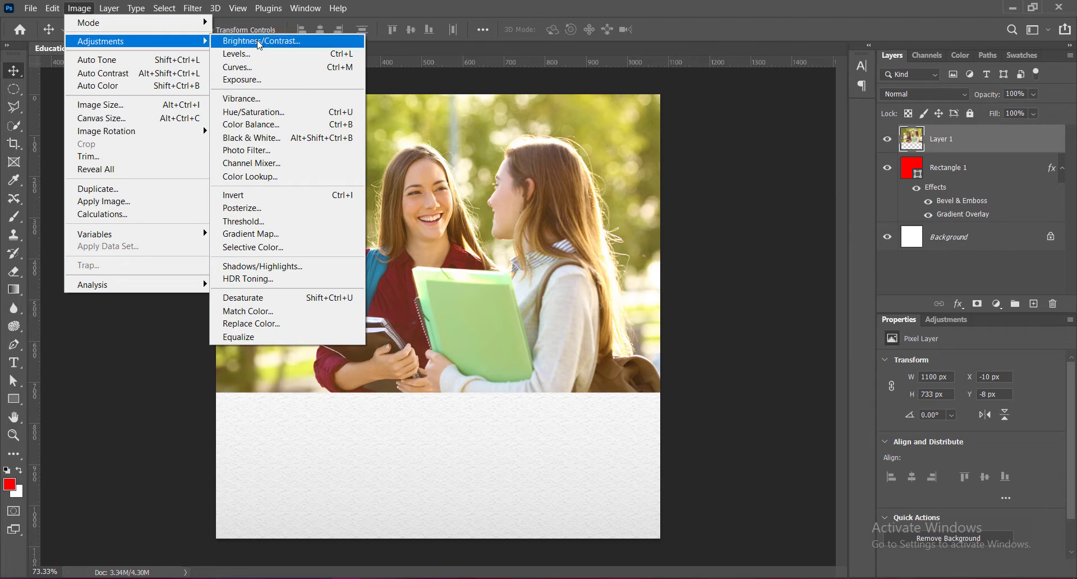
click(245, 75)
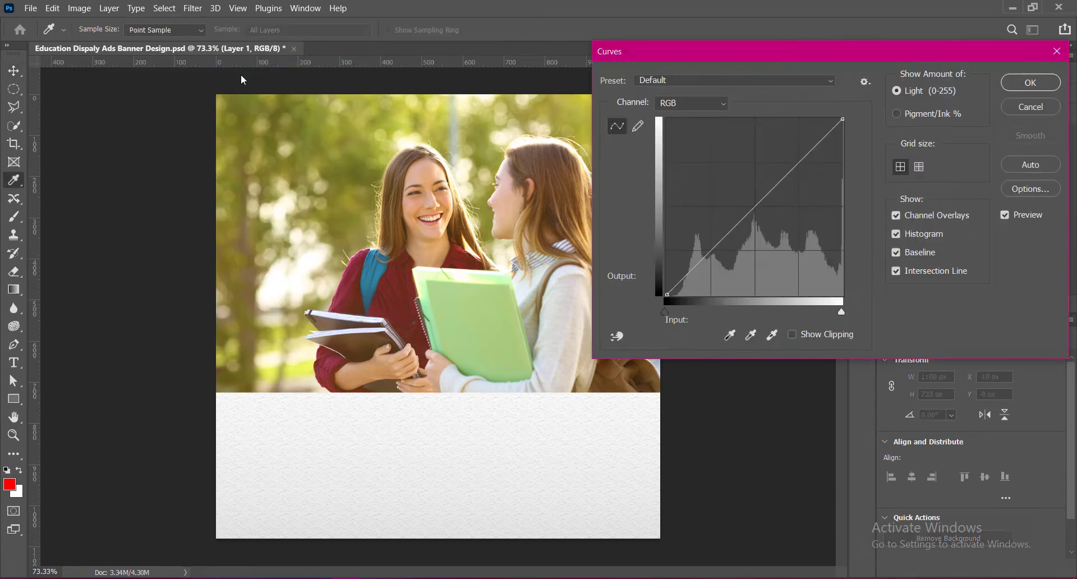
mouse_move(756, 207)
mouse_down()
mouse_move(755, 191)
mouse_move(761, 226)
mouse_move(776, 224)
mouse_move(767, 210)
mouse_up()
click(1011, 84)
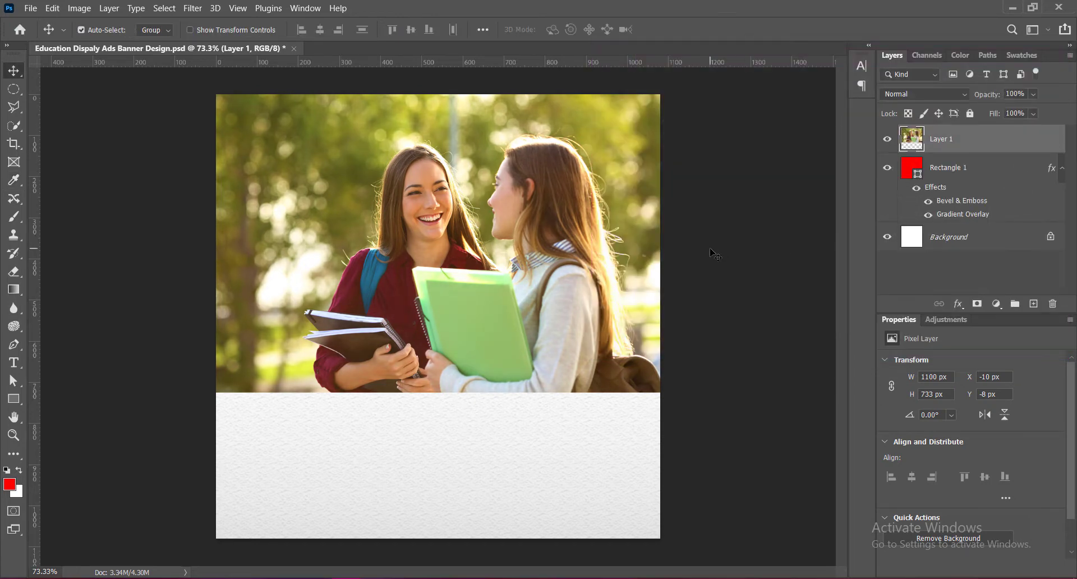
key(ctrl+s)
Draw a thin rectangle about 1197 x 12 px across the photo's lower part on a new layer and fill it with white
click(1034, 303)
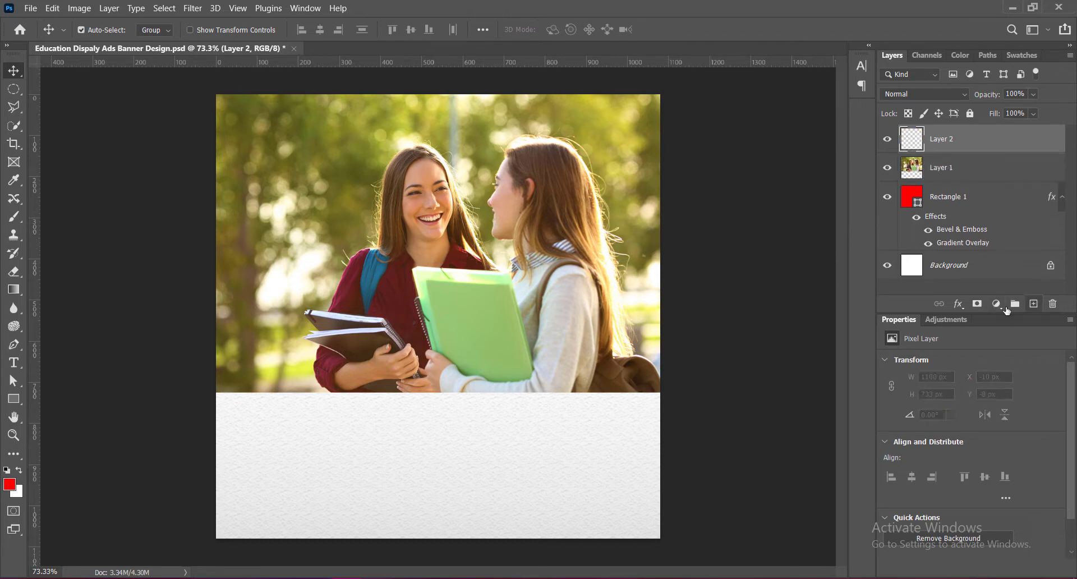
click(15, 402)
click(53, 398)
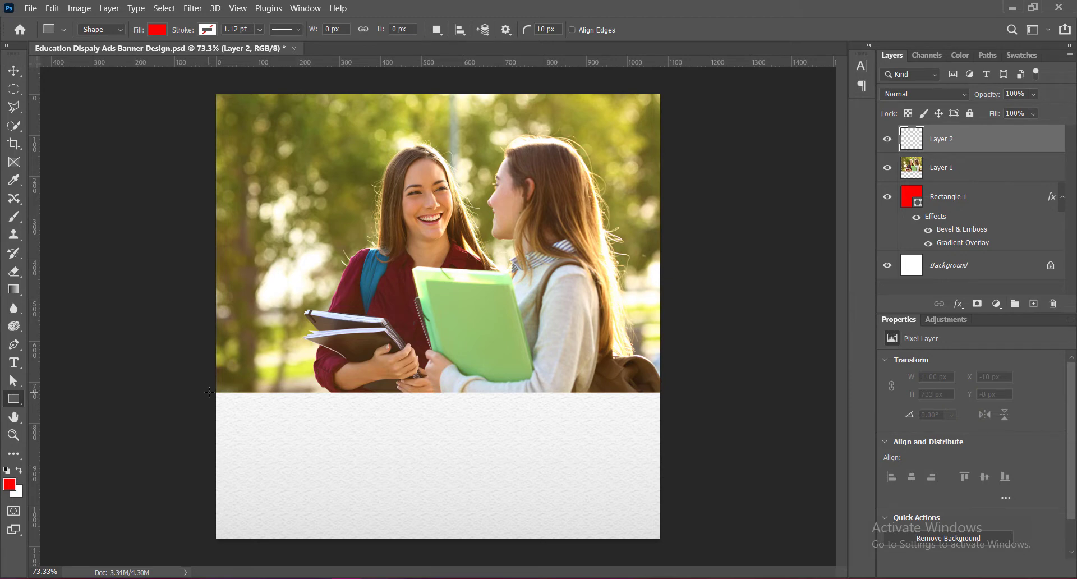
drag(210, 384, 700, 387)
click(14, 72)
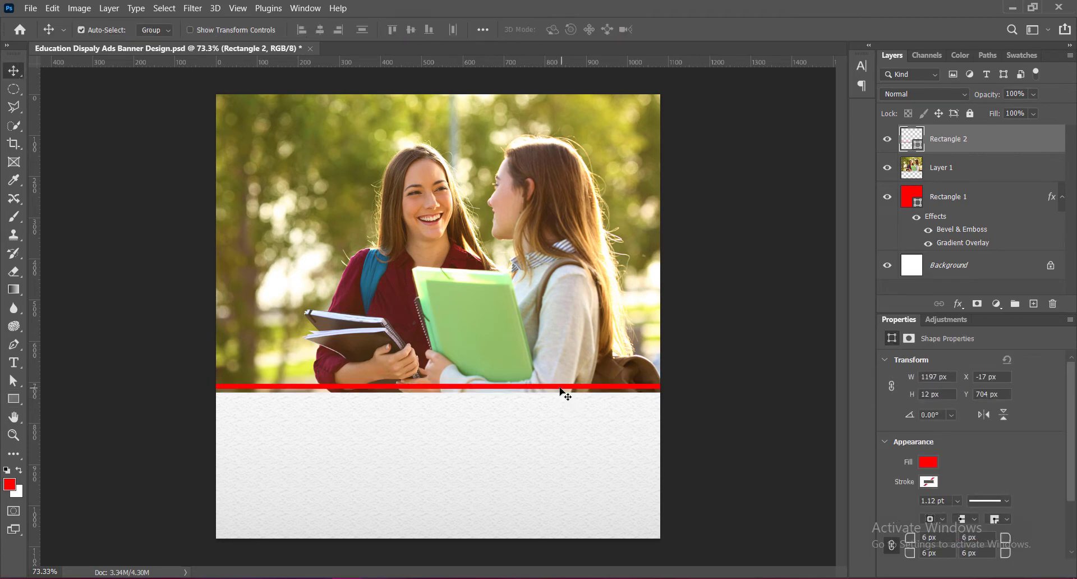
double_click(908, 143)
click(711, 140)
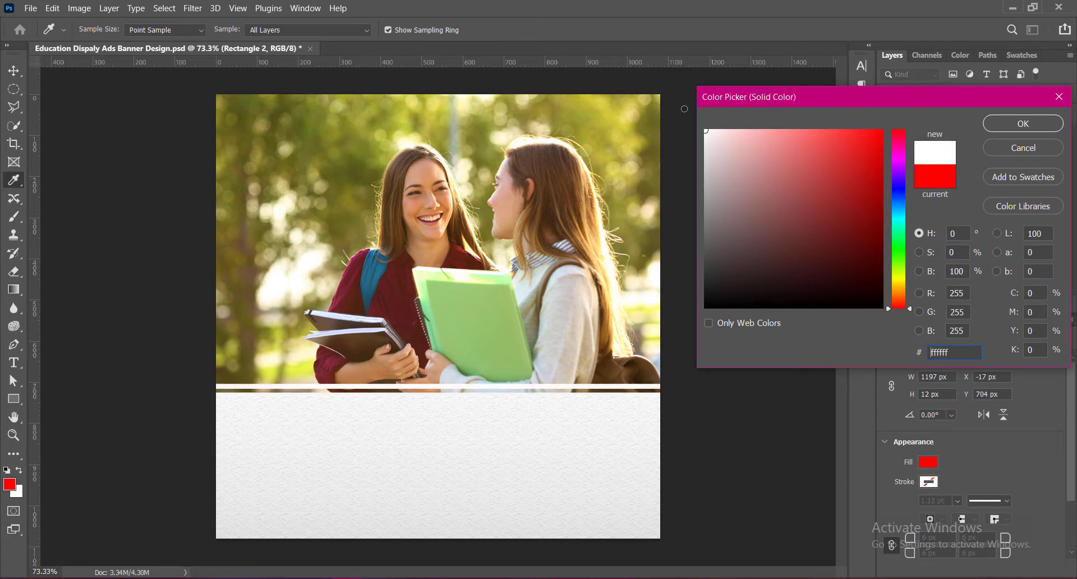
click(1047, 130)
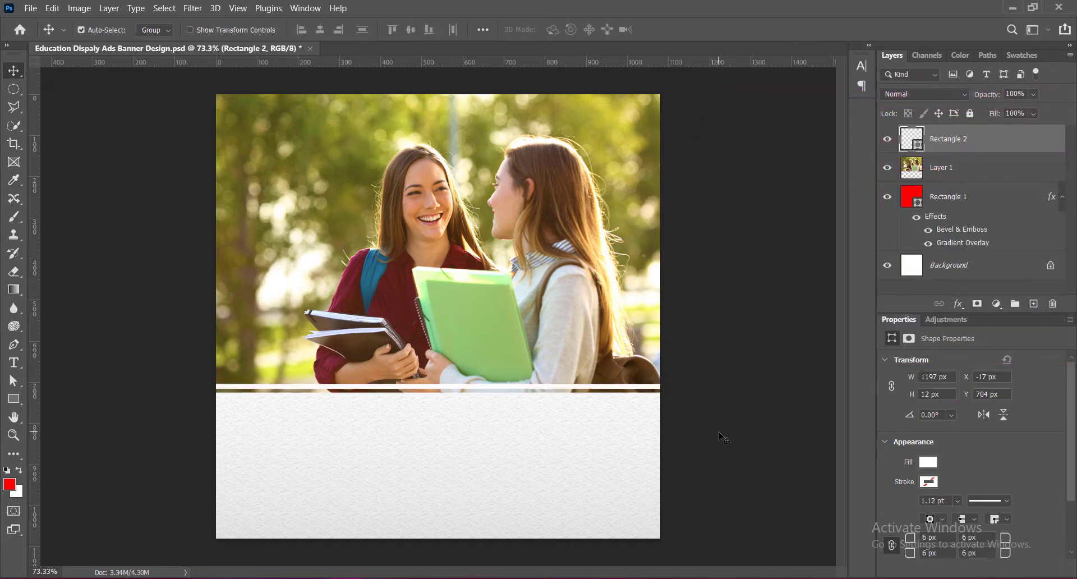
Nudge the white strip down to Y 719 px so that it covers the photo's lower edge
key(Down)
key(Down)
key(Down)
key(Down)
key(Down)
key(Down)
key(Down)
key(Down)
key(Down)
key(Down)
key(Down)
key(Down)
key(Down)
key(Down)
key(Down)
key(Down)
key(Down)
key(Down)
key(Down)
key(Down)
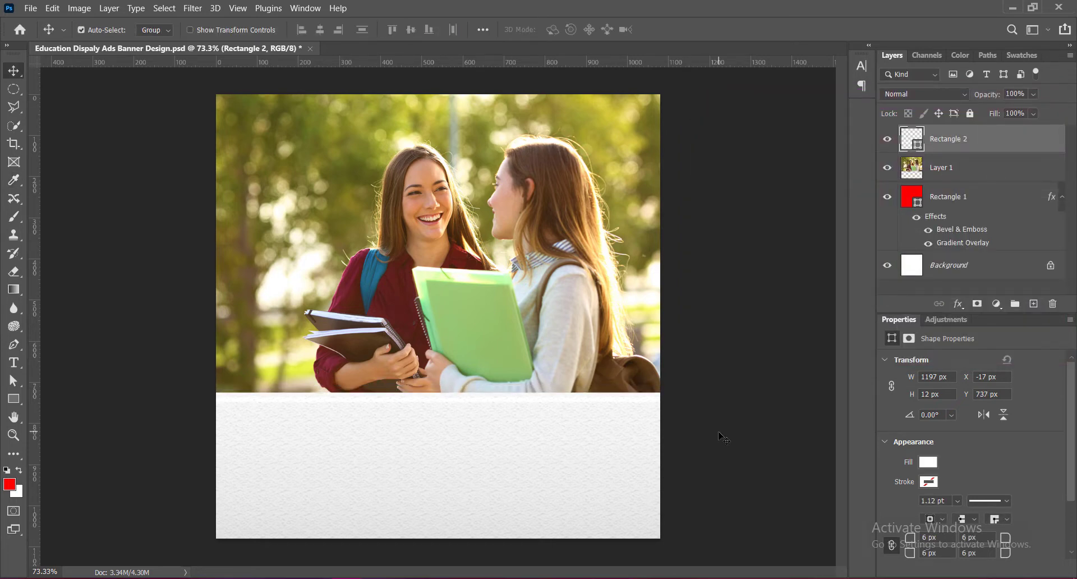
key(Up)
key(Up)
key(Up)
key(Up)
key(Up)
key(Up)
key(Up)
key(Up)
key(Up)
key(Up)
key(Up)
key(Up)
key(Up)
key(Up)
key(Up)
key(Up)
key(Up)
key(Up)
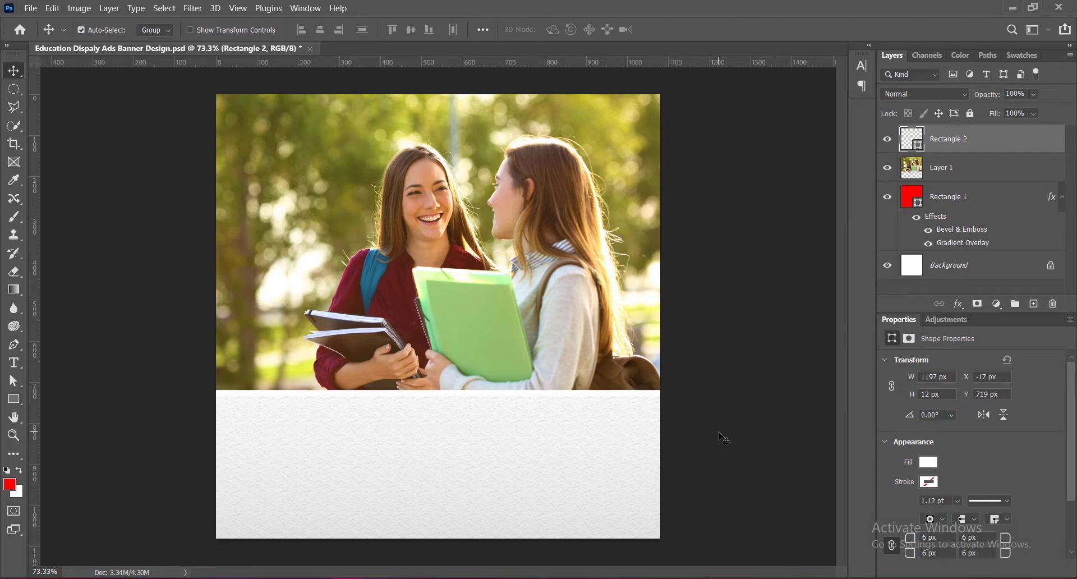
Add a drop shadow to the photo layer and set its blend mode to Normal
click(988, 169)
right_click(911, 170)
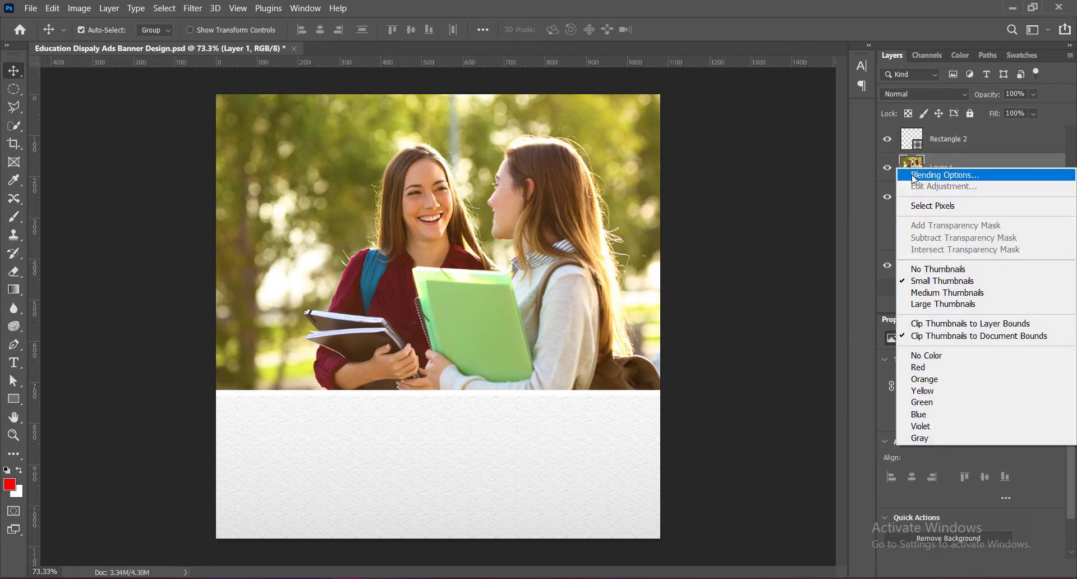
click(920, 175)
click(513, 351)
click(540, 351)
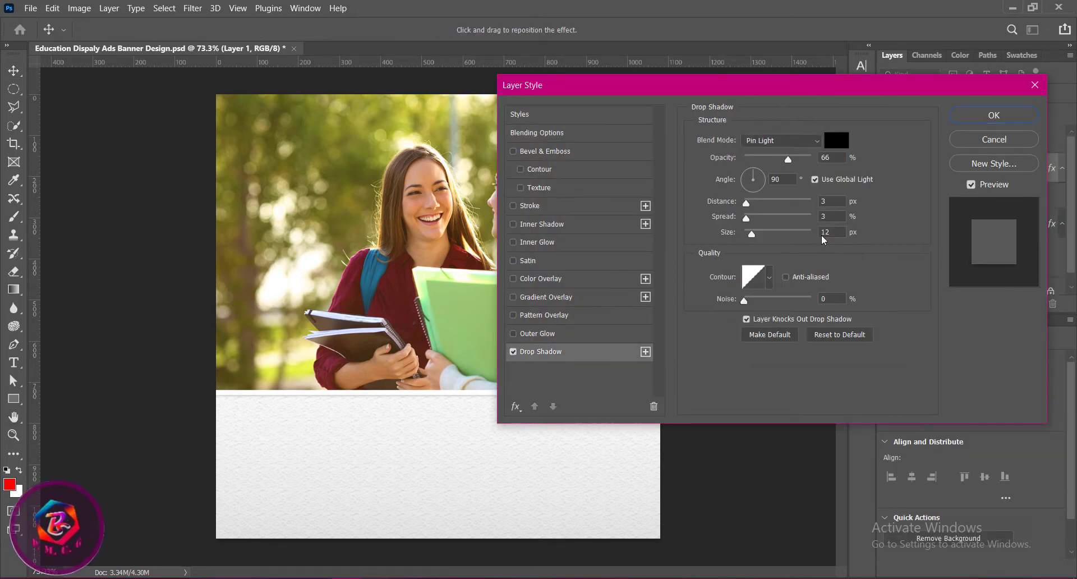
click(791, 140)
click(785, 140)
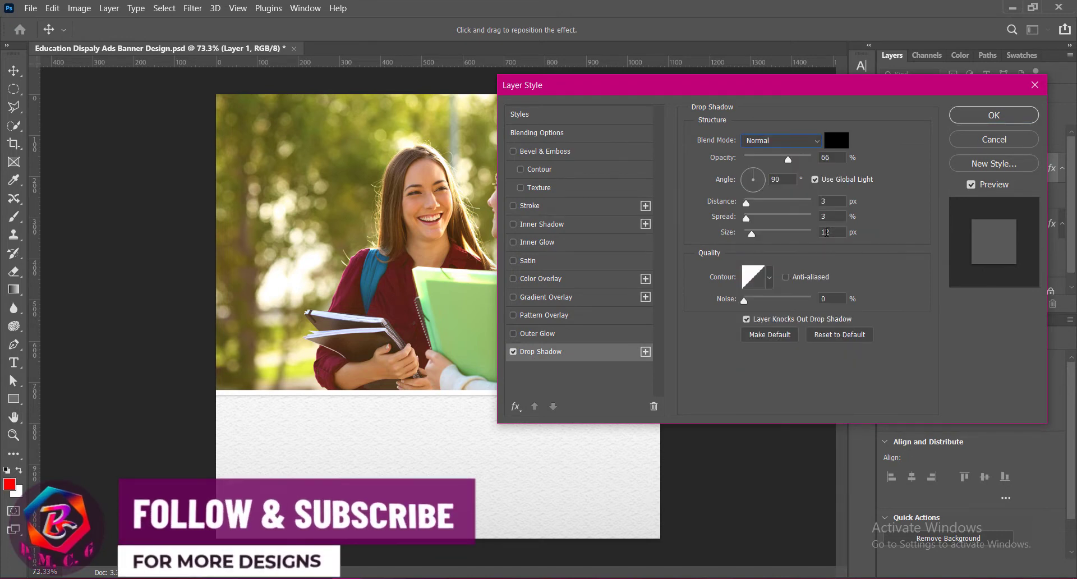
Set the drop shadow's opacity to 60%, spread to 6% and size to 39 px, and apply the layer style
drag(746, 218, 760, 238)
click(825, 157)
text(0)
click(823, 232)
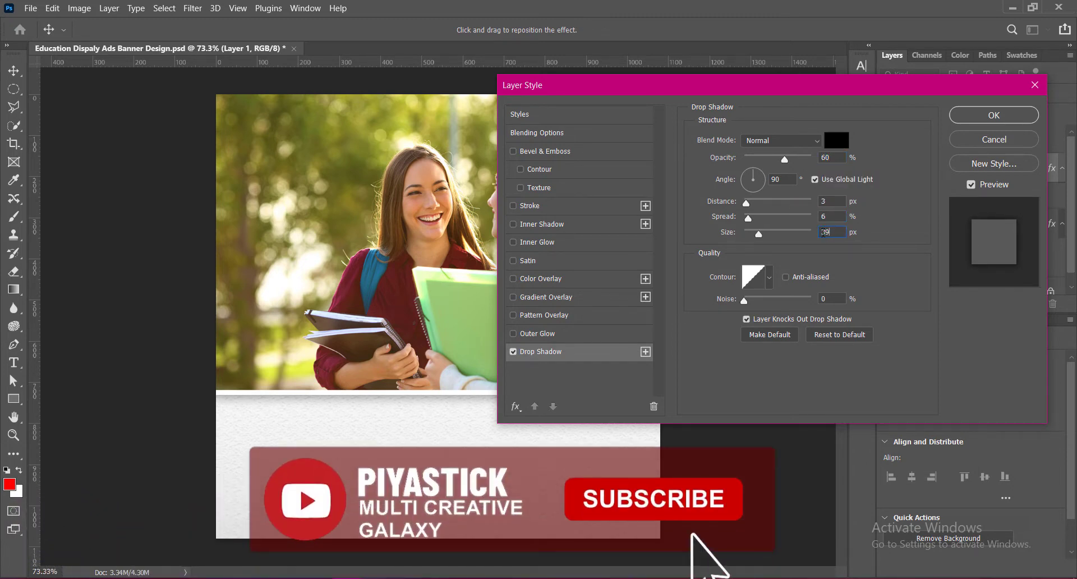
text(39)
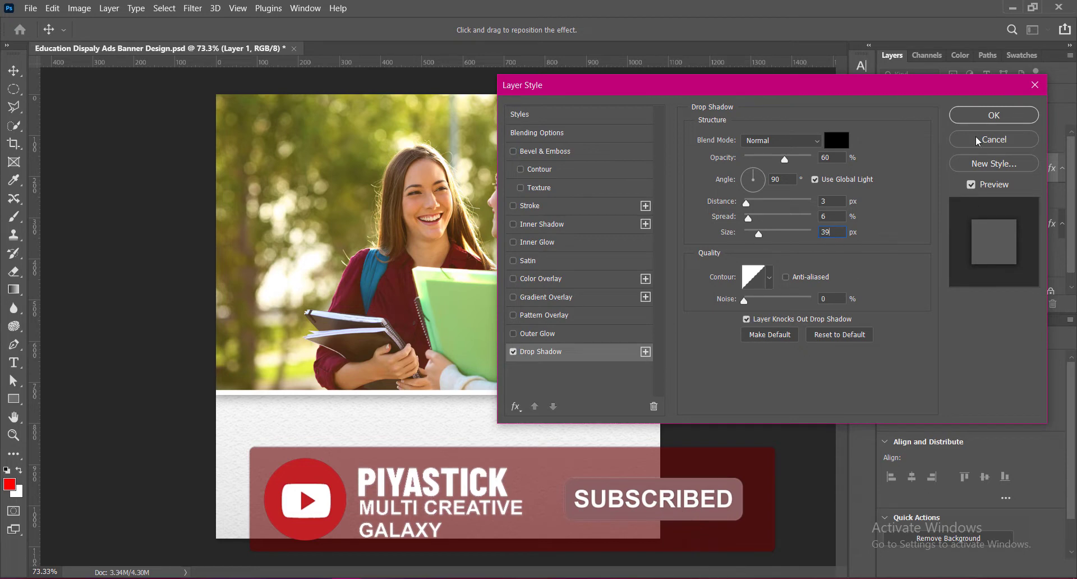
click(987, 117)
Add a Bevel & Emboss texture to the white strip, turn off its Invert option, apply the style and save the document
right_click(909, 136)
click(943, 142)
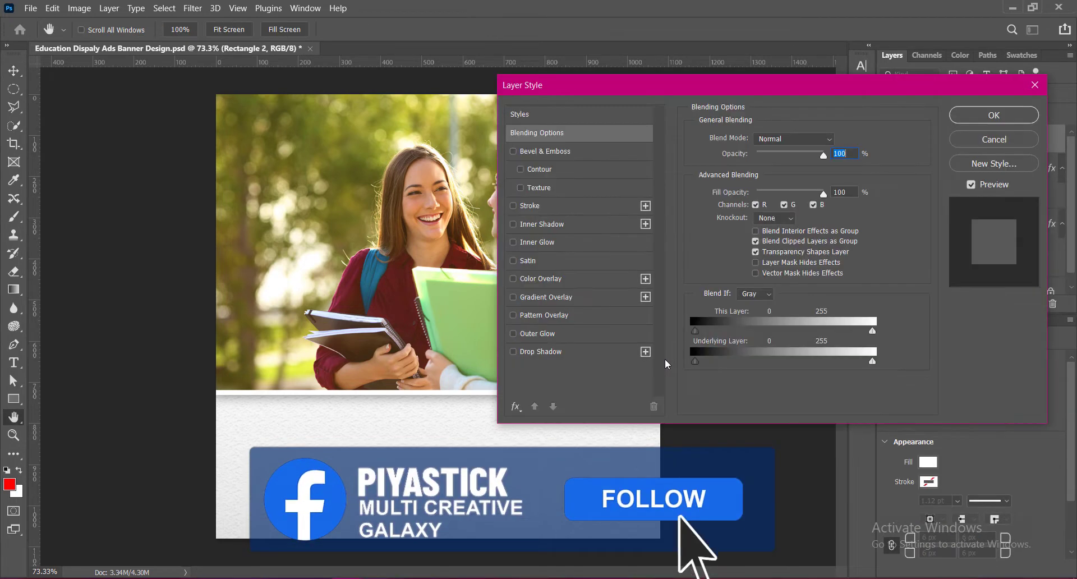
click(521, 189)
click(540, 188)
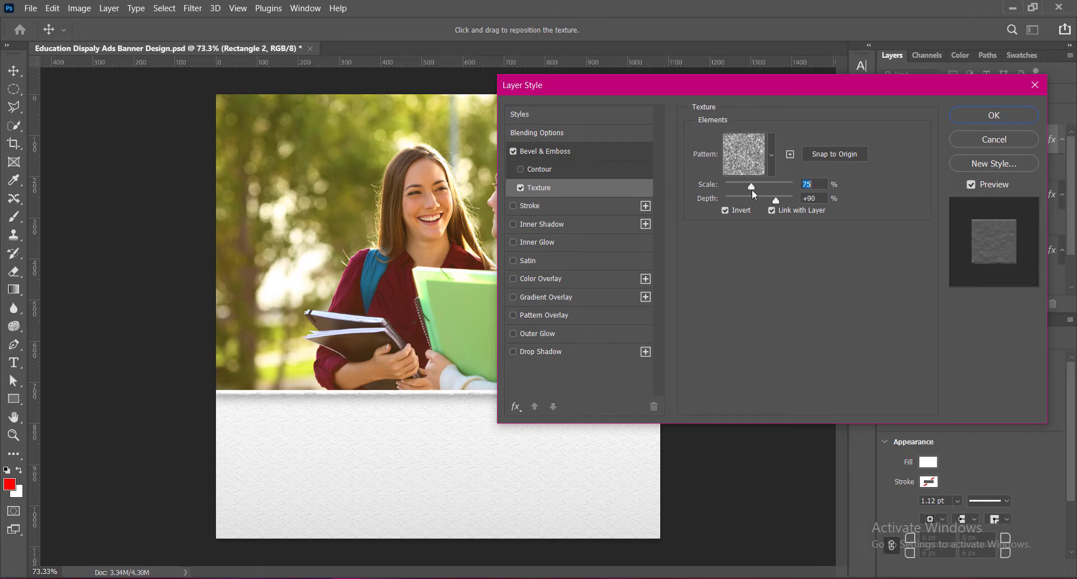
click(724, 211)
click(976, 111)
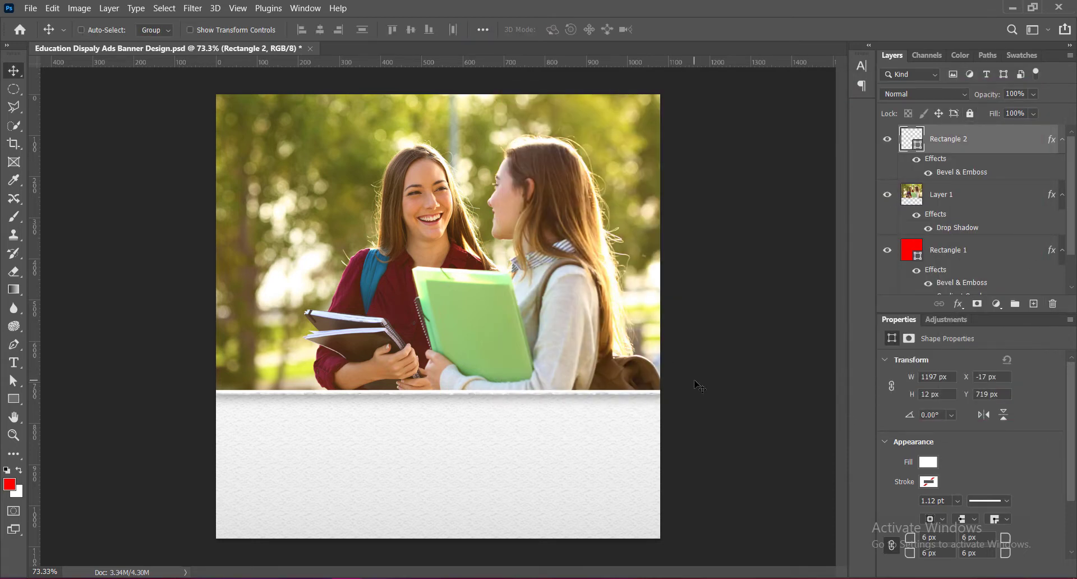
key(ctrl+s)
Draw a rectangle about 753 x 411 px over the upper part of the photo on a new layer and fill it with white (ffffff)
click(1033, 303)
click(13, 399)
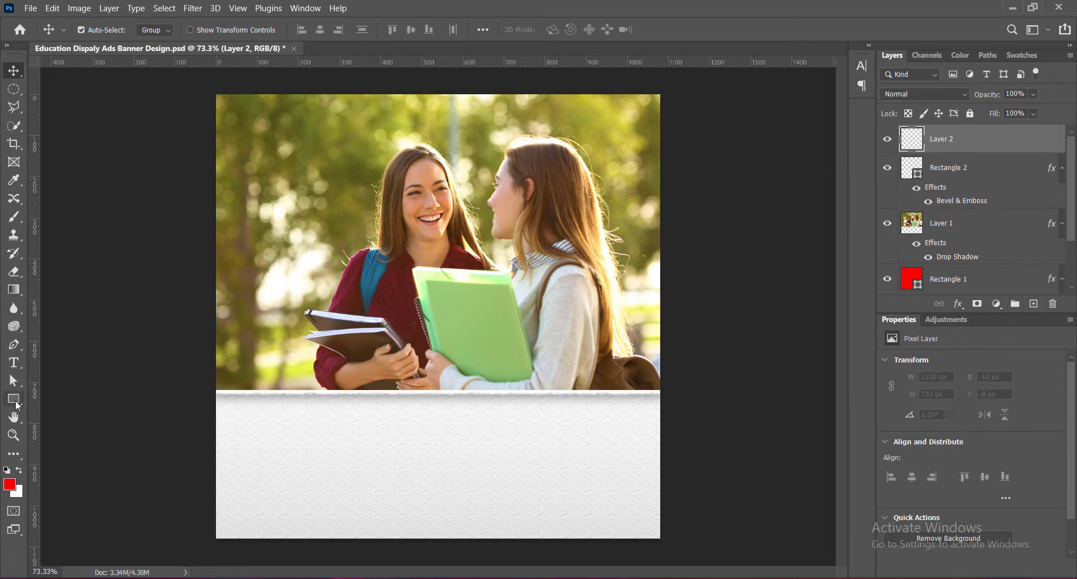
drag(251, 127, 560, 295)
click(13, 71)
double_click(910, 140)
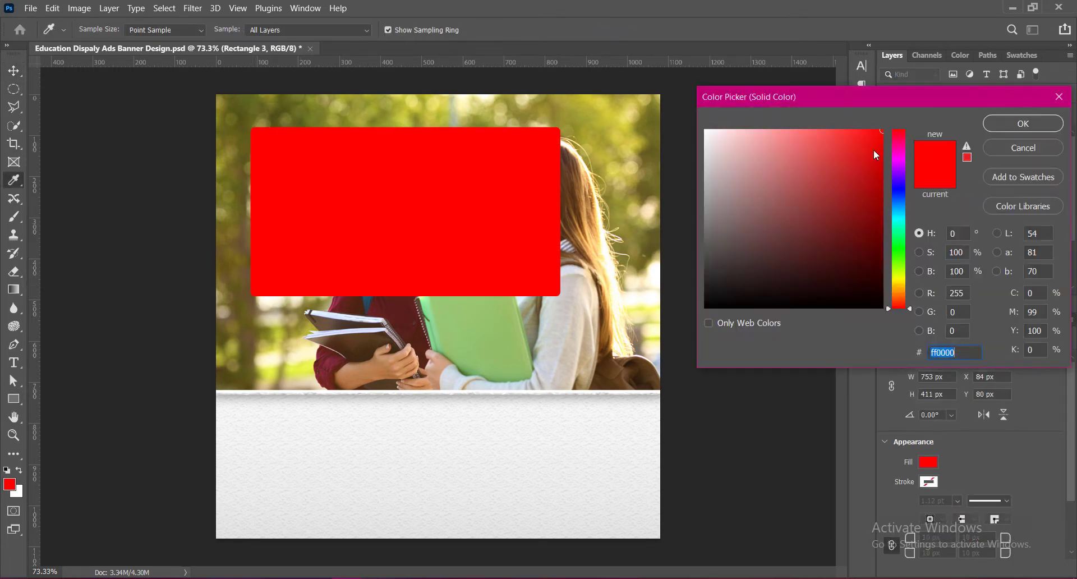
text(ffffff)
click(995, 123)
Rotate the white rectangle to about -25° and move it so it cuts diagonally across the canvas's upper-left corner
key(ctrl+t)
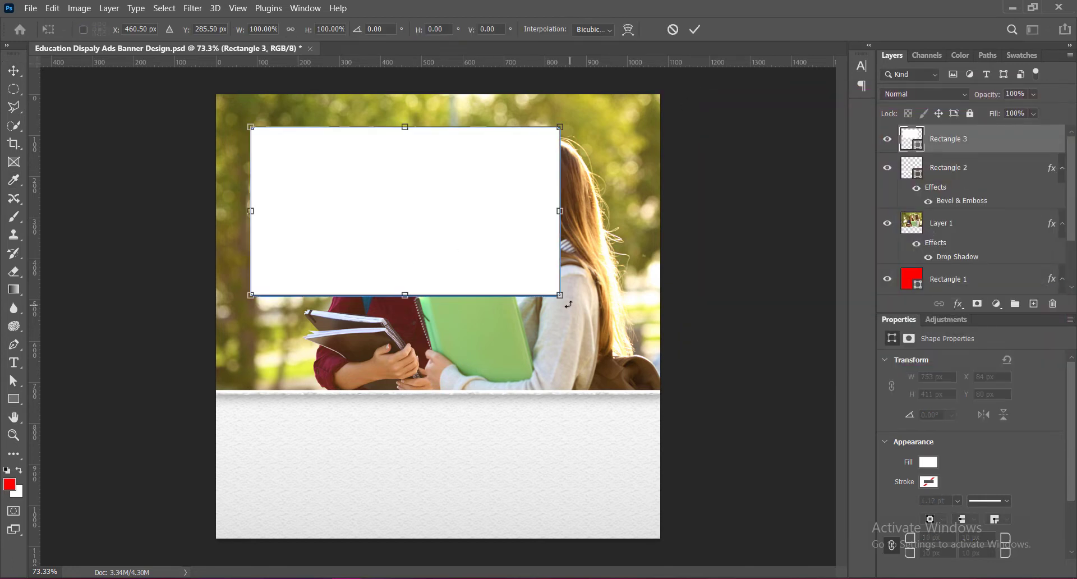
drag(572, 301, 621, 158)
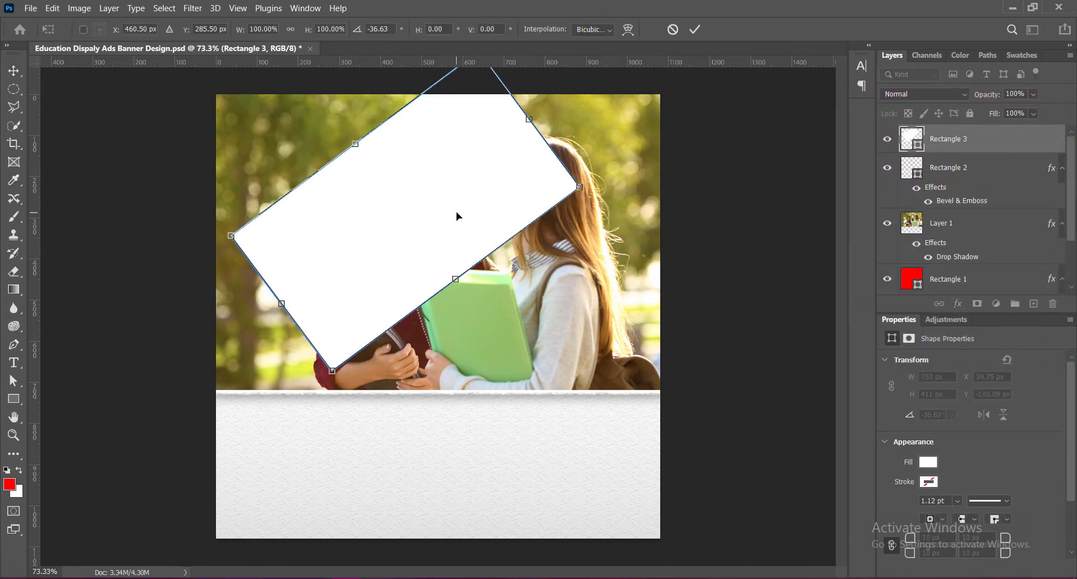
drag(457, 216, 329, 101)
drag(185, 253, 169, 236)
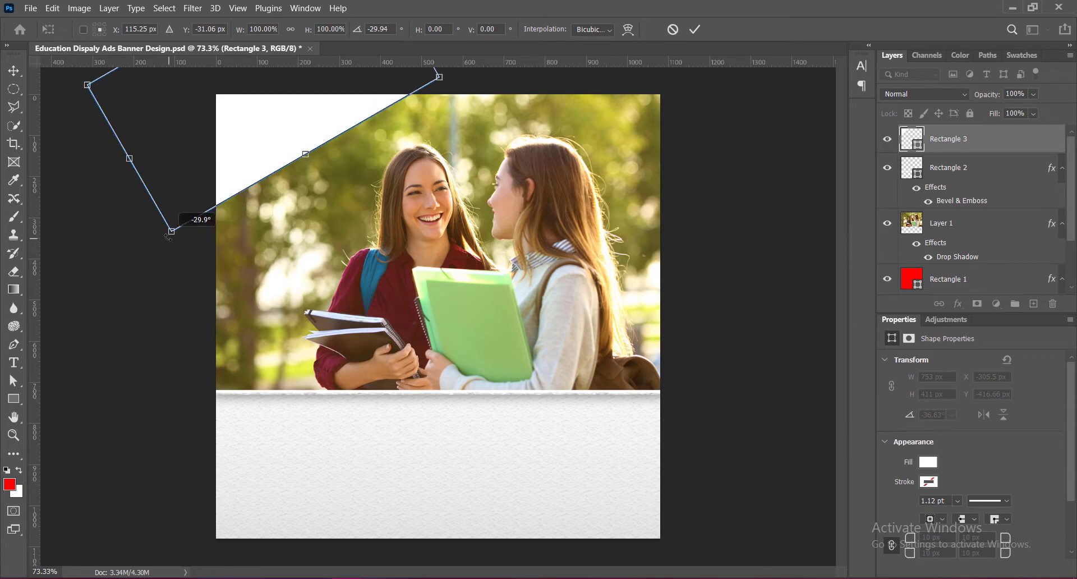
drag(329, 114, 327, 114)
drag(474, 82, 473, 95)
drag(136, 234, 163, 214)
key(Return)
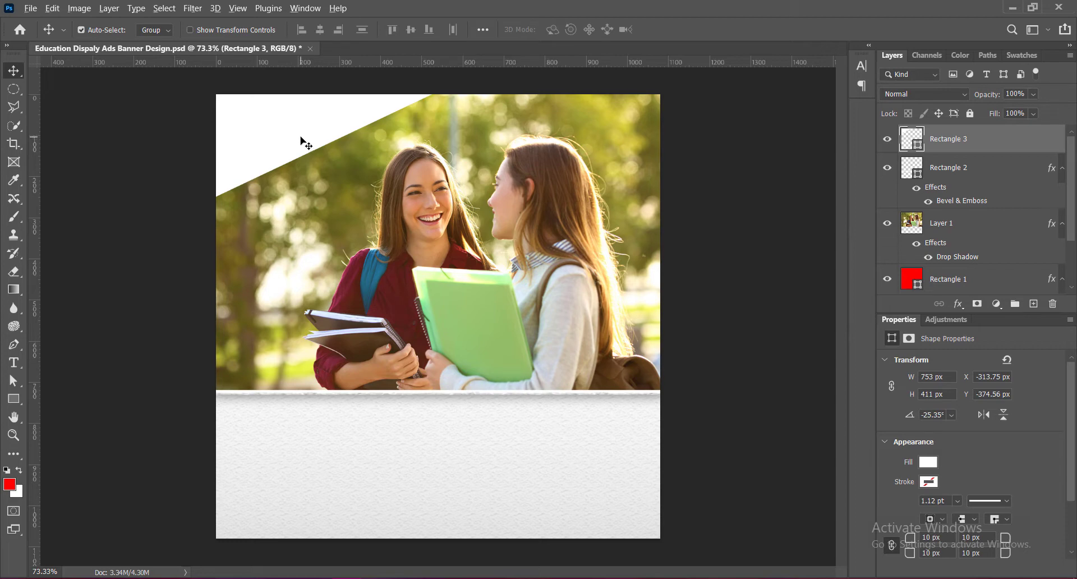
Duplicate the slanted rectangle, rotate the copy by about 46°, widen it to about 107% and fit it over the canvas's upper-right corner
alt+drag(301, 140, 600, 163)
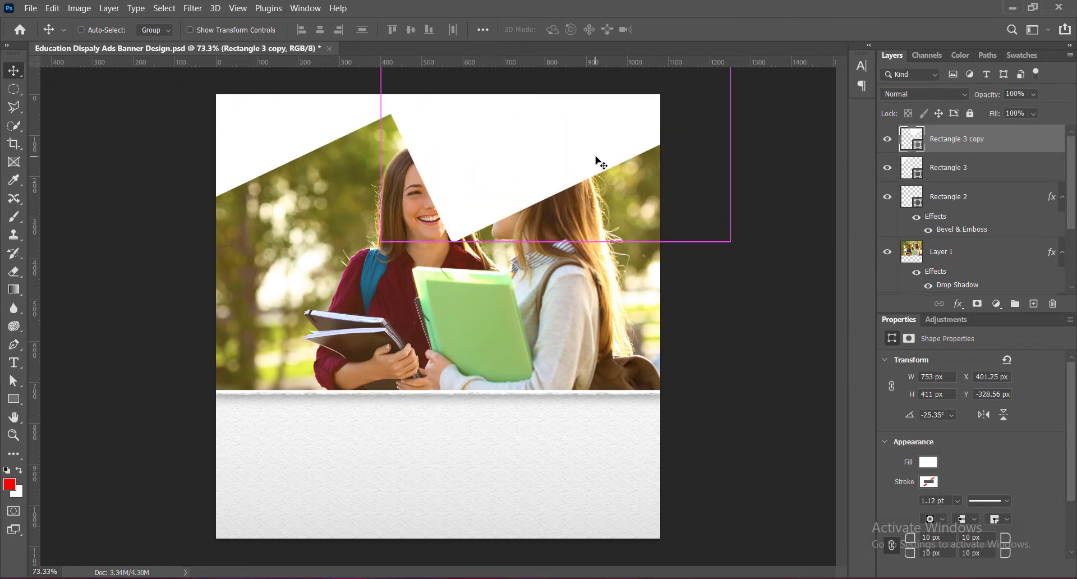
key(ctrl+t)
drag(402, 264, 275, 68)
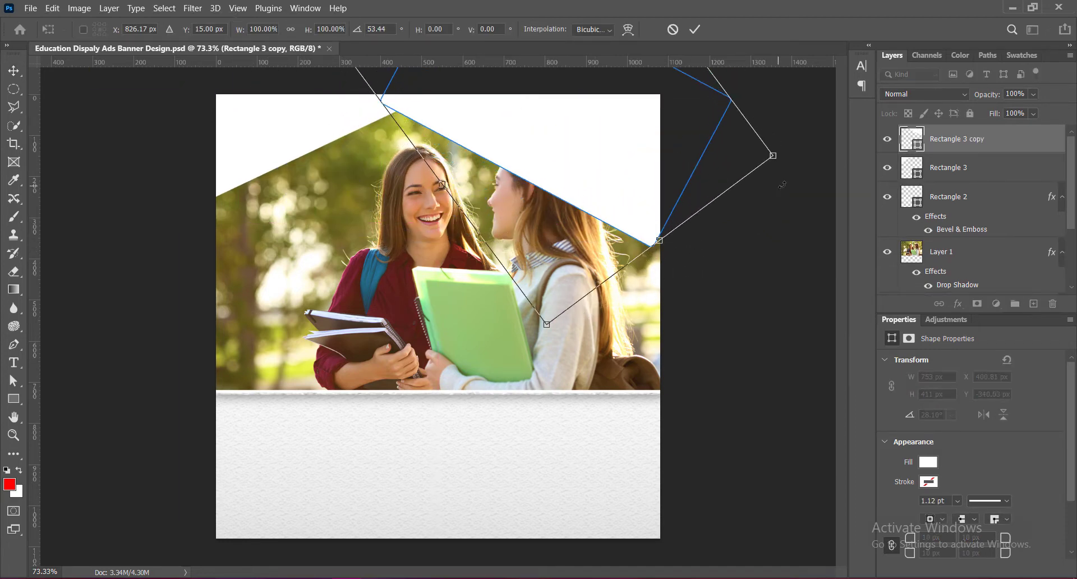
drag(807, 174, 814, 142)
drag(625, 196, 613, 159)
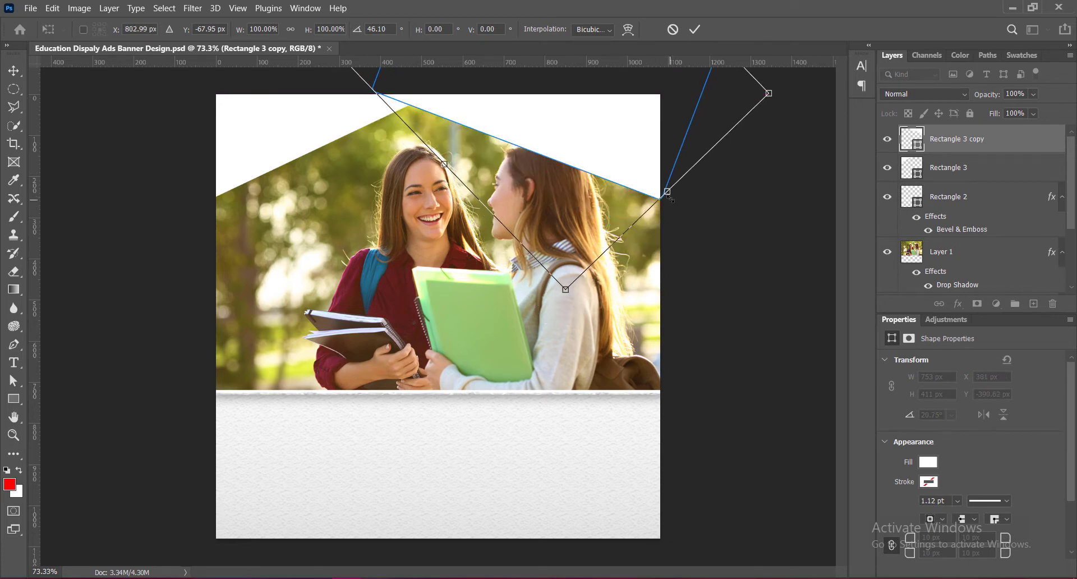
drag(666, 193, 687, 211)
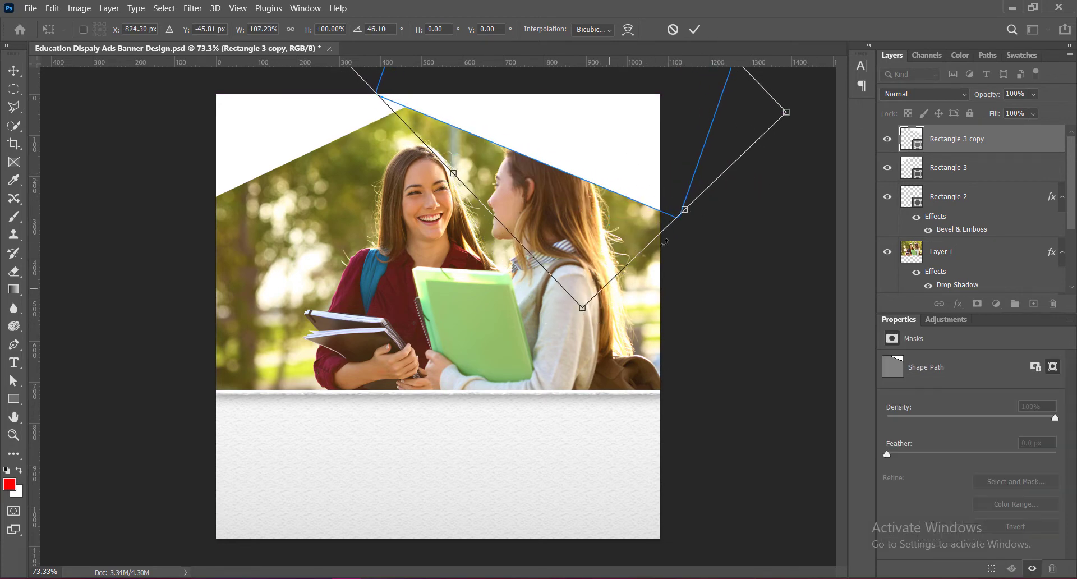
key(Return)
Change the fill of the upper-right corner shape to yellow ffe400
double_click(907, 138)
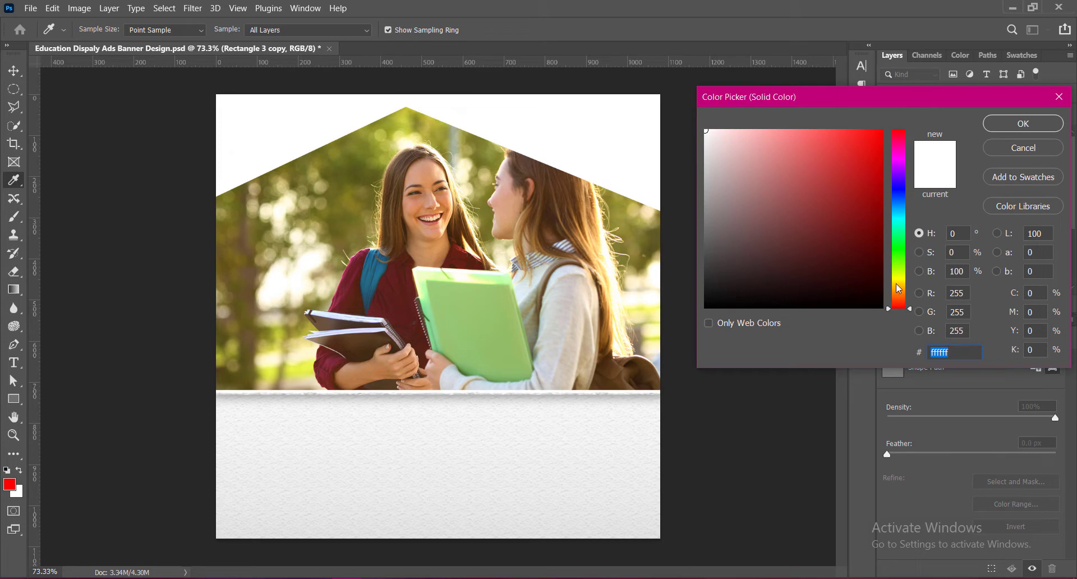
text(ffd200)
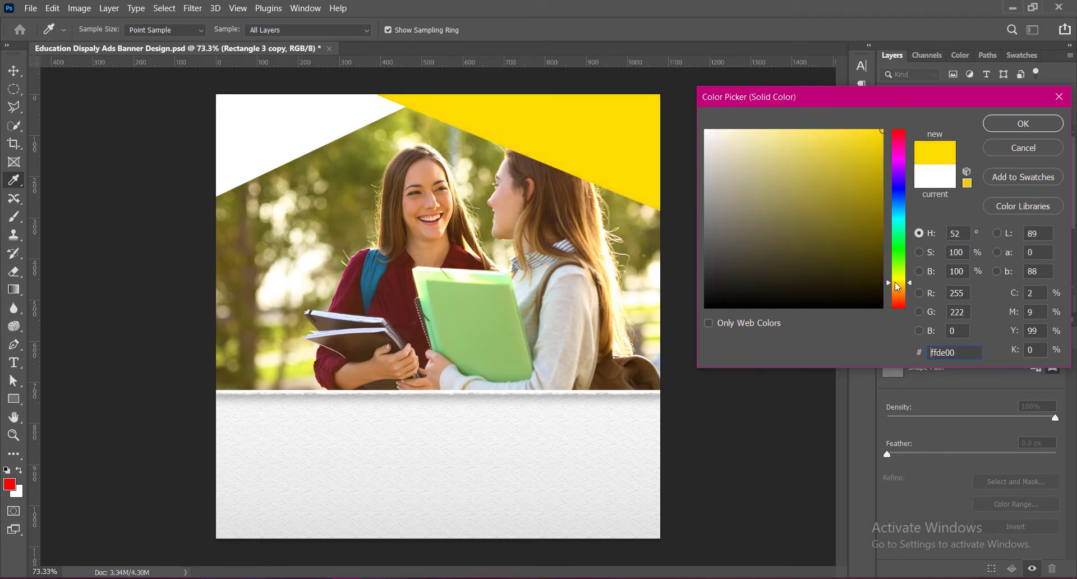
click(897, 282)
click(1021, 124)
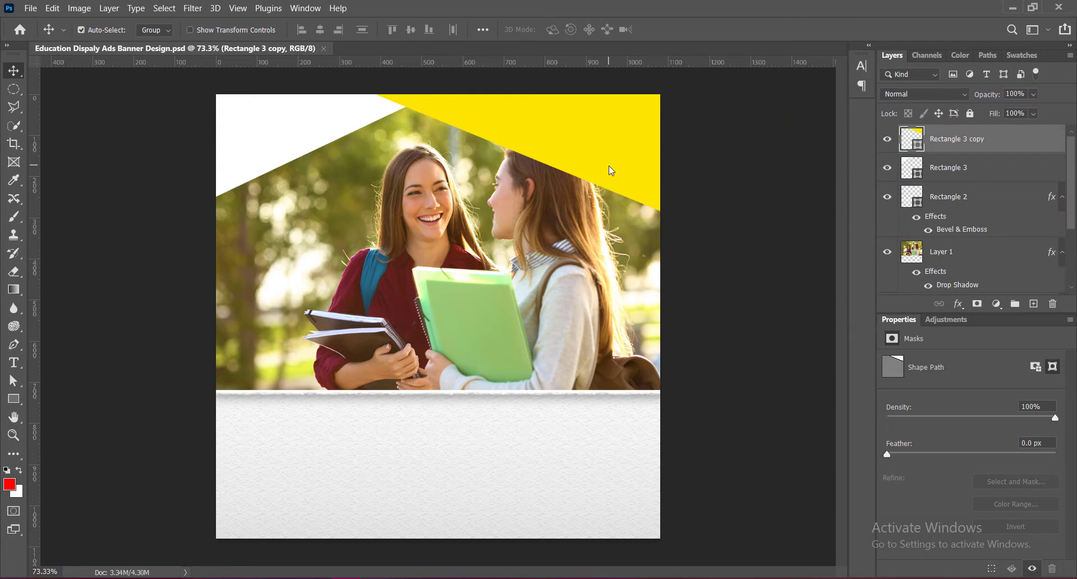
Change the fill of the yellow upper-right corner shape to the warmer yellow ffcc00
double_click(916, 134)
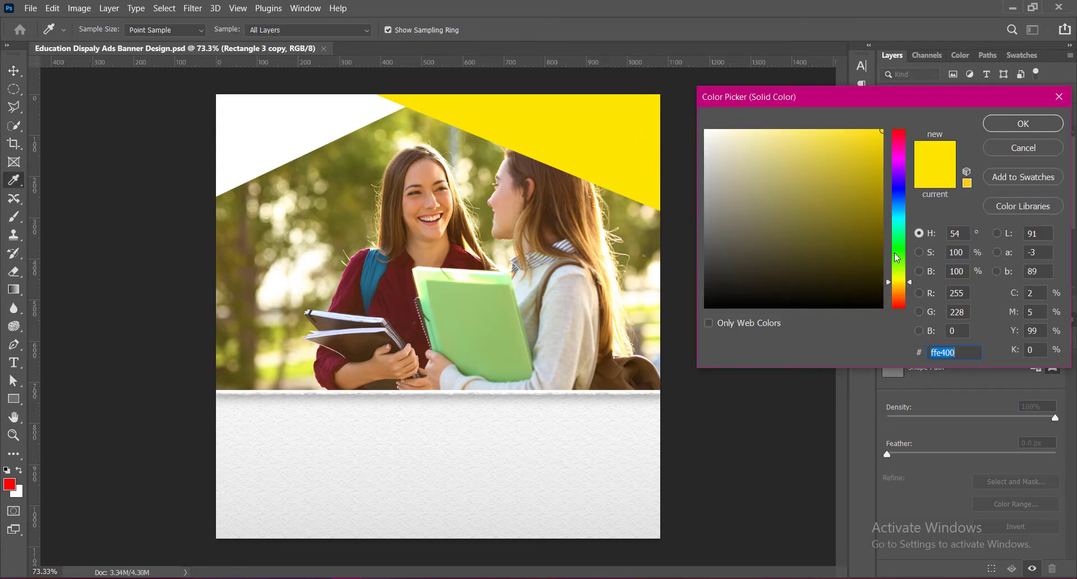
click(899, 283)
click(898, 284)
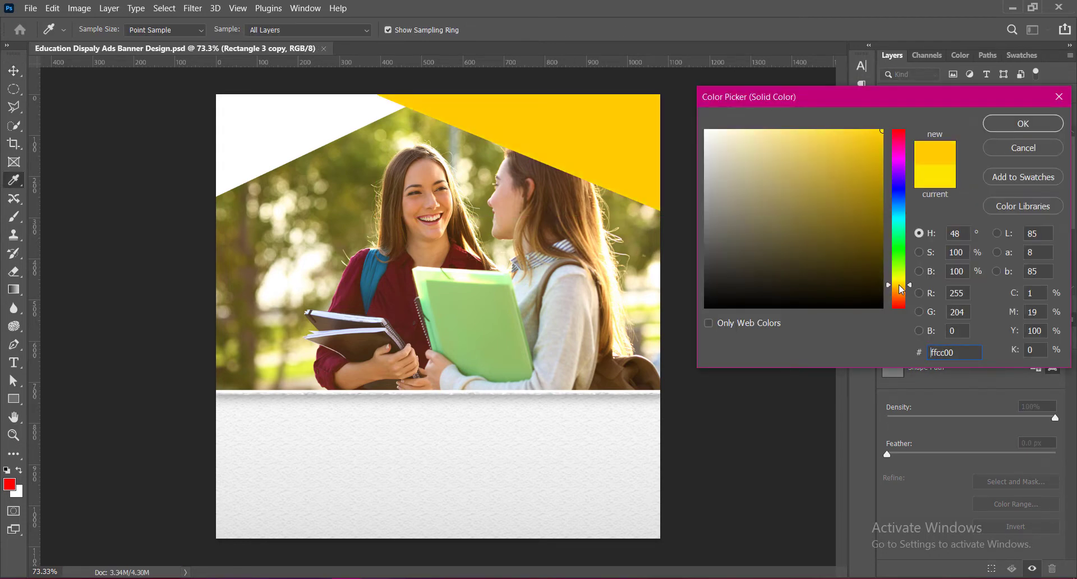
click(998, 125)
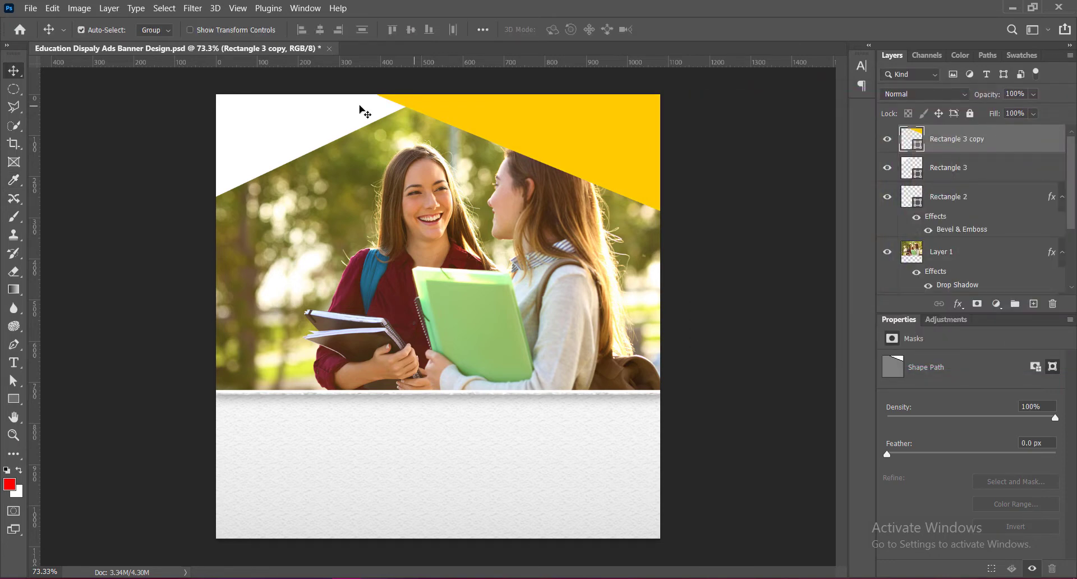
Move the white corner shape further towards the canvas centre, rotate it to about -21° and save the document
click(325, 127)
key(ctrl+t)
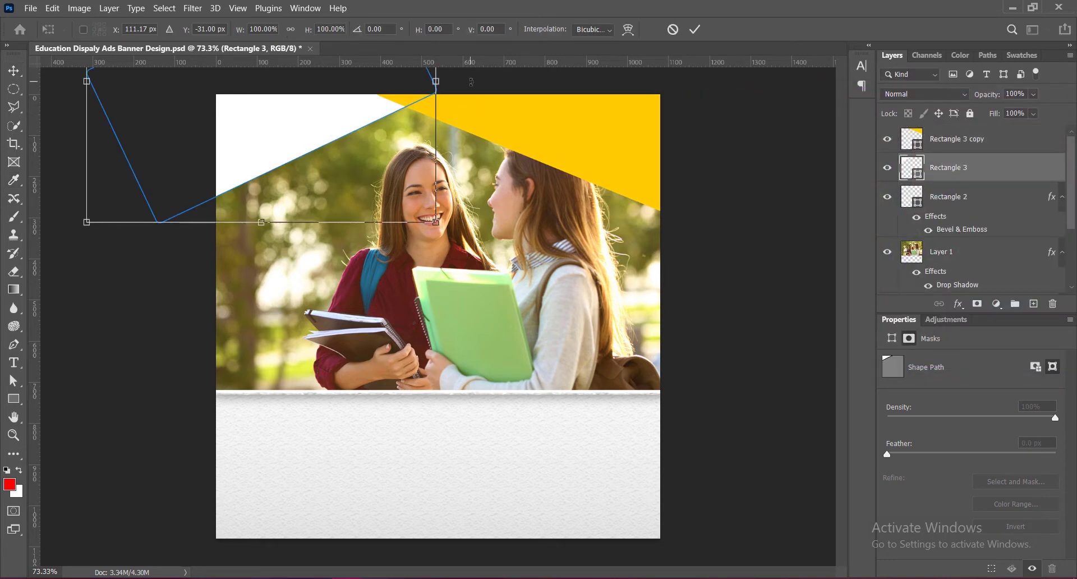
drag(368, 111, 399, 110)
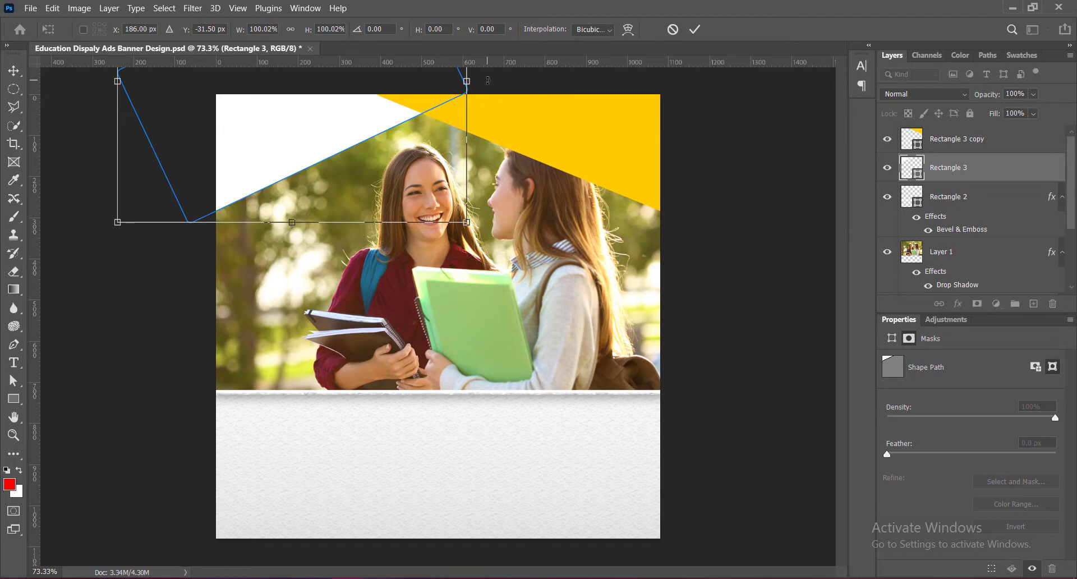
mouse_move(481, 226)
mouse_down()
mouse_move(474, 252)
mouse_move(491, 242)
mouse_up()
drag(312, 136, 321, 148)
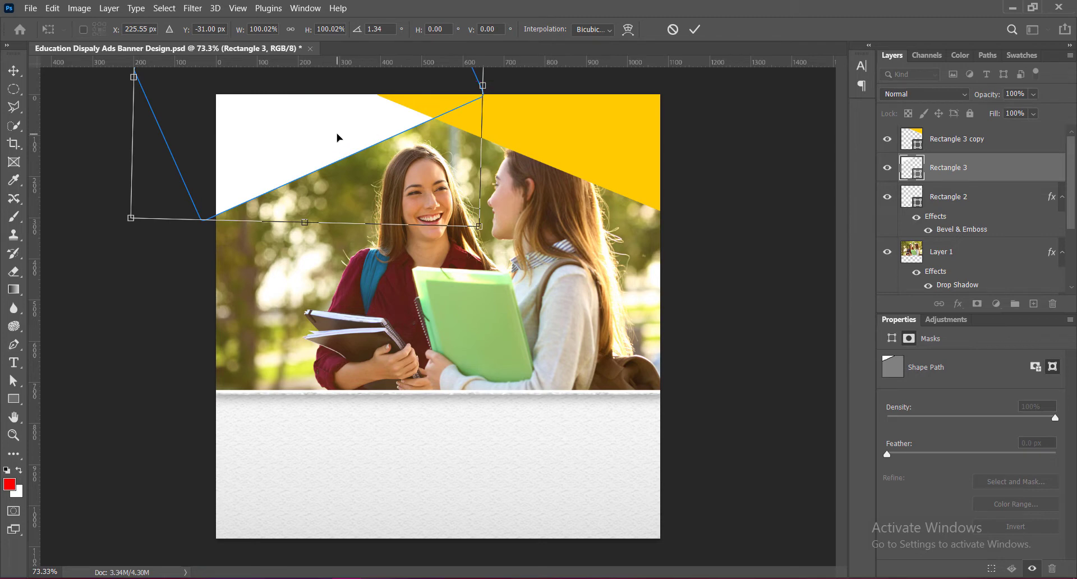
drag(120, 223, 114, 216)
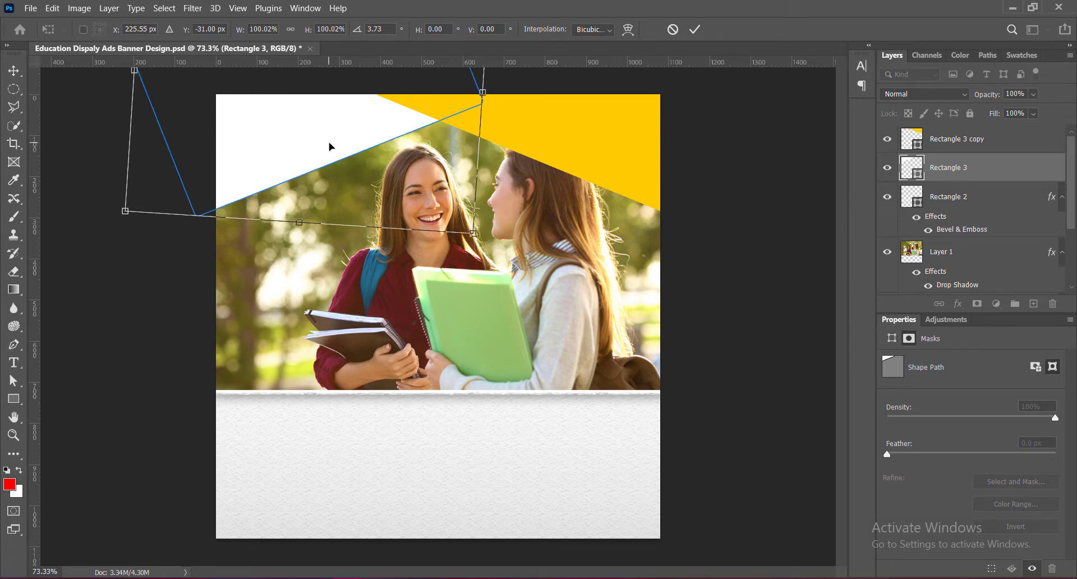
drag(527, 91, 532, 102)
key(Return)
drag(325, 150, 336, 140)
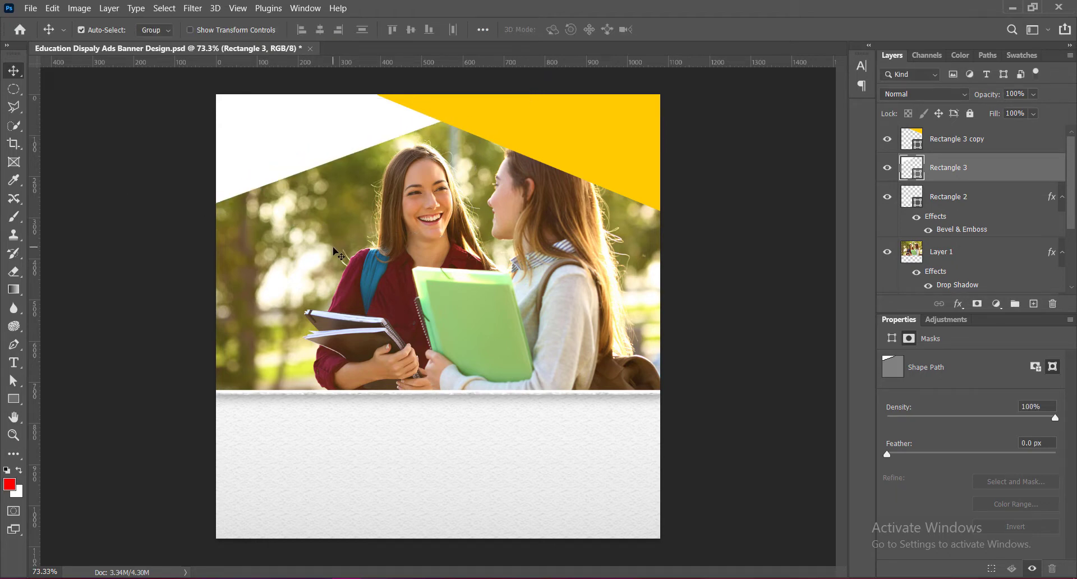
key(ctrl+s)
key(ctrl+t)
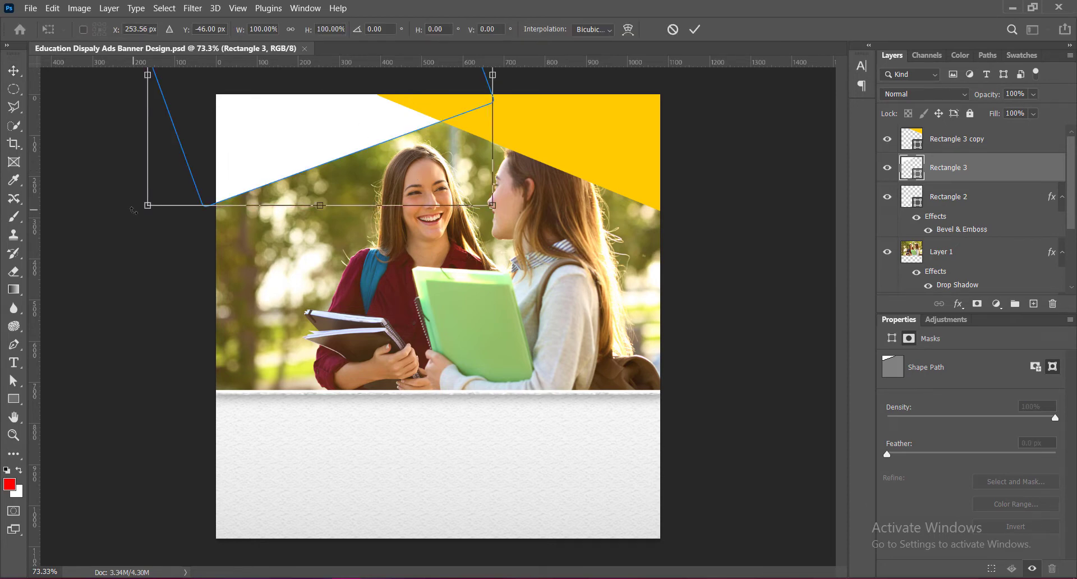
mouse_move(133, 210)
mouse_down()
mouse_move(141, 188)
mouse_move(137, 197)
mouse_up()
key(Return)
Widen the yellow corner shape to about 102% by extending it towards the white shape, and save the document
click(536, 110)
key(ctrl+t)
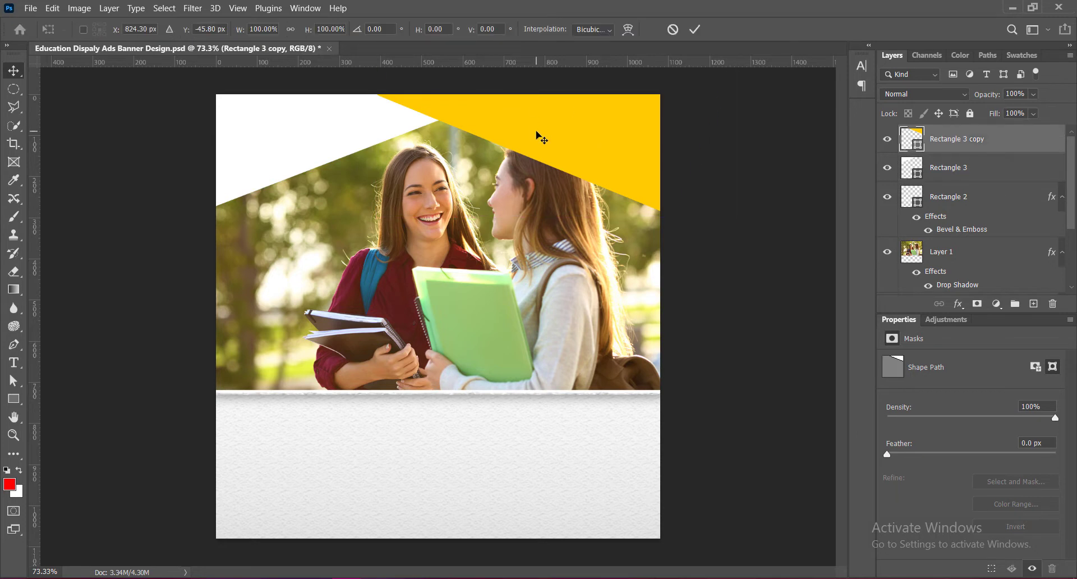
drag(372, 75, 365, 75)
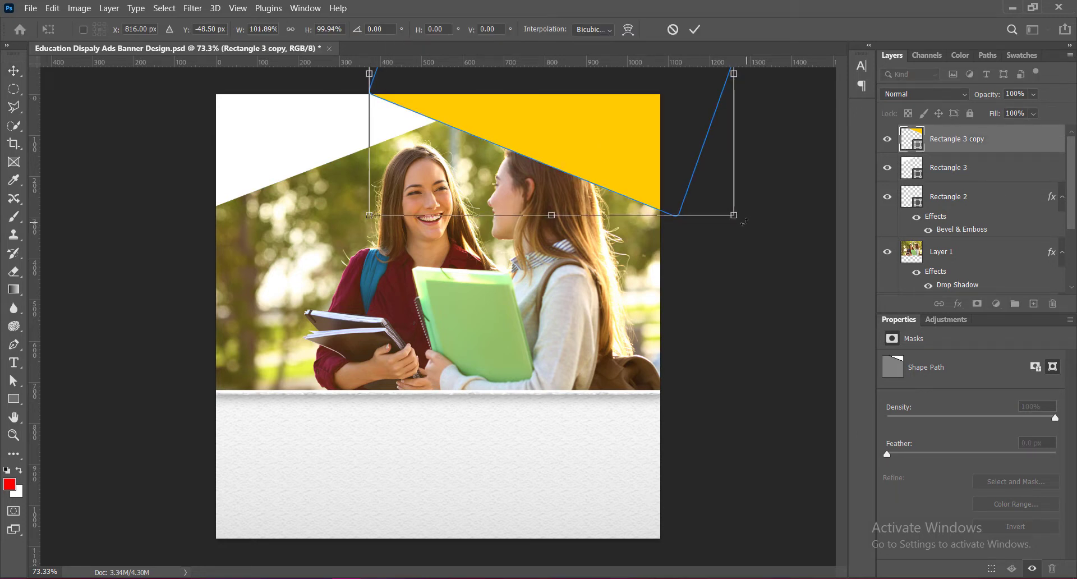
key(Return)
key(ctrl+s)
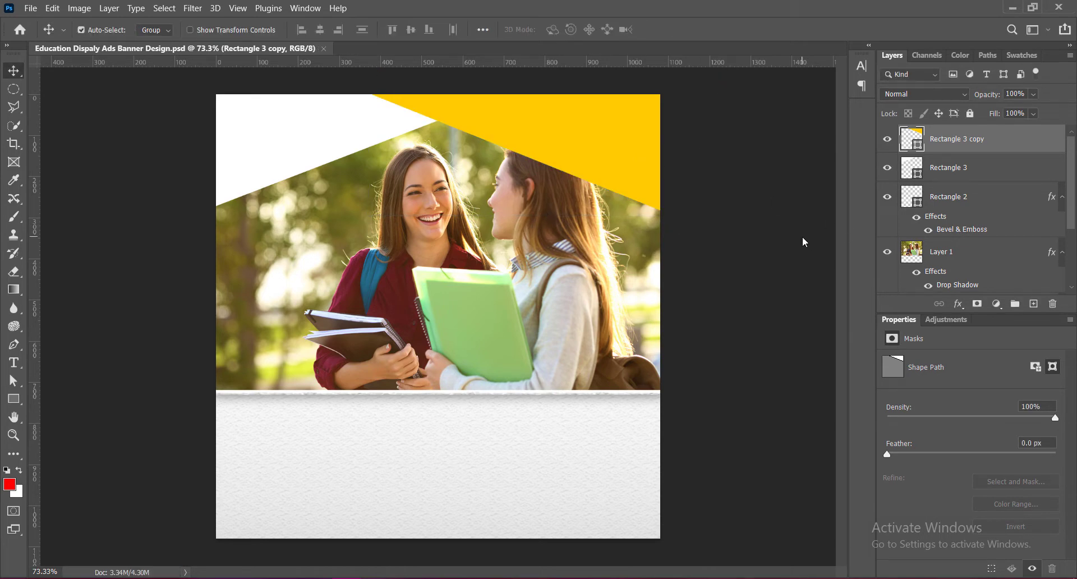
Add a Bevel & Emboss Texture effect to the white corner shape and reduce the texture's scale well below 75%
click(320, 140)
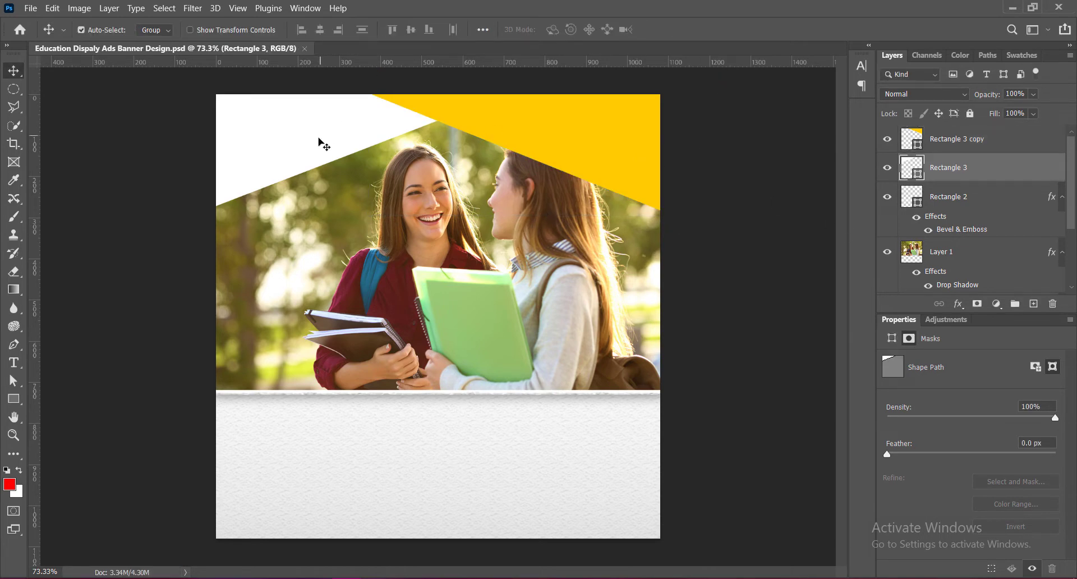
right_click(904, 164)
click(914, 168)
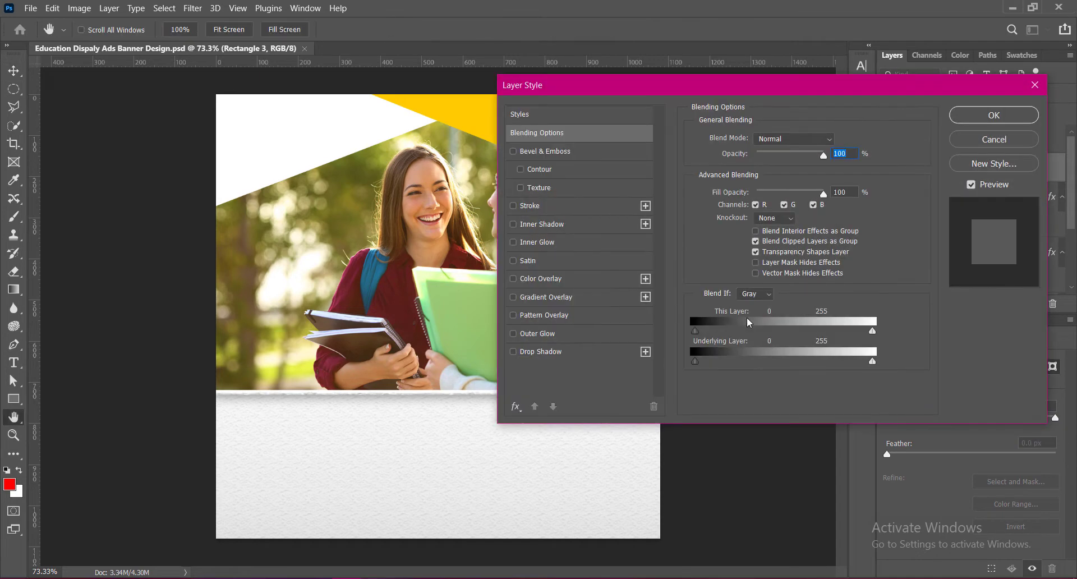
click(520, 187)
click(542, 188)
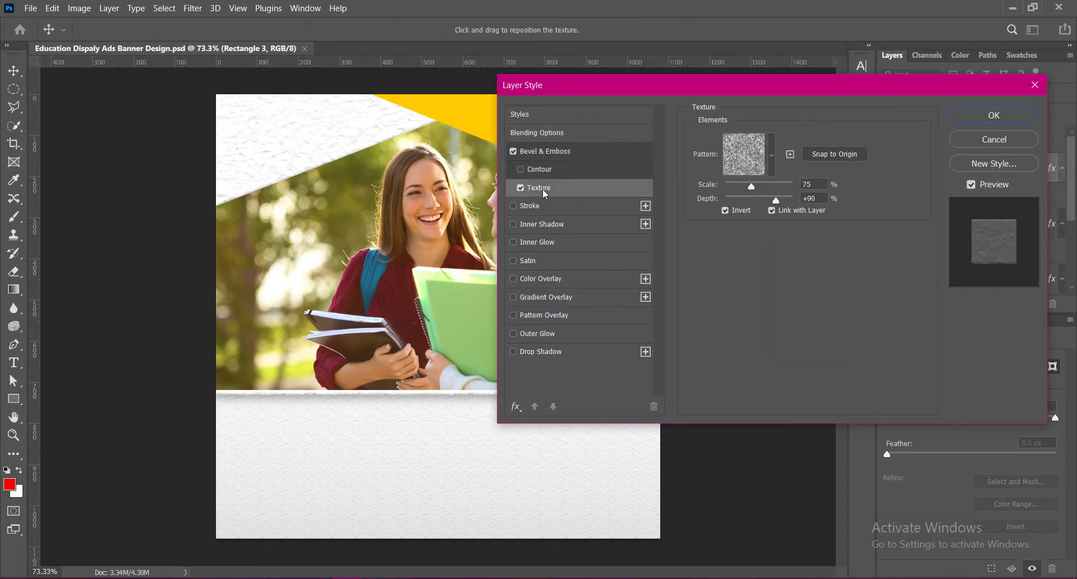
drag(751, 188, 727, 186)
Set the white shape's bevel direction to Down, increase its Soften value above 3 px, apply the style and save
click(550, 151)
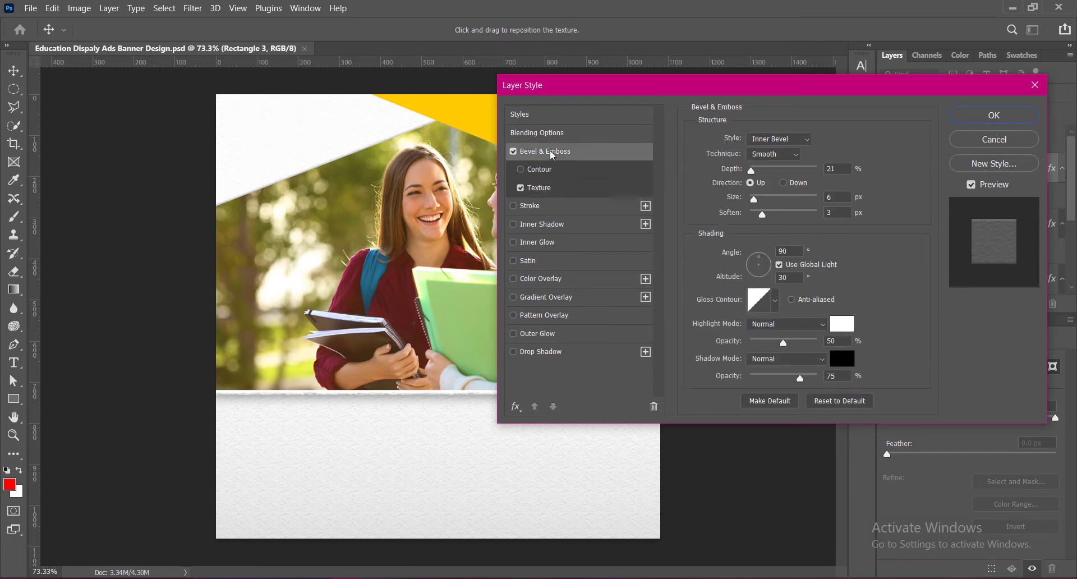
click(783, 182)
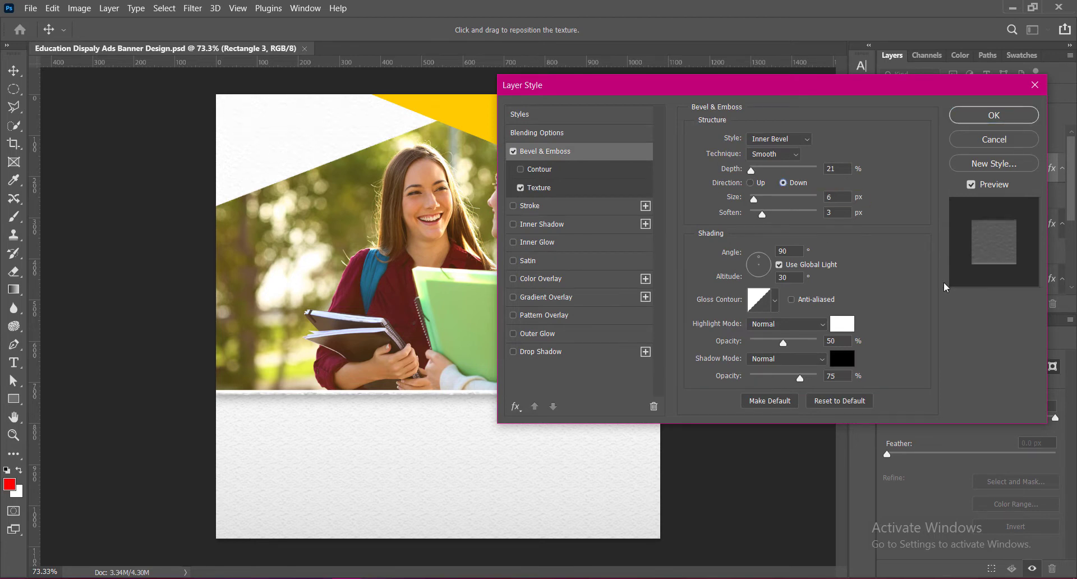
drag(762, 213, 775, 215)
click(978, 120)
ctrl+click(573, 160)
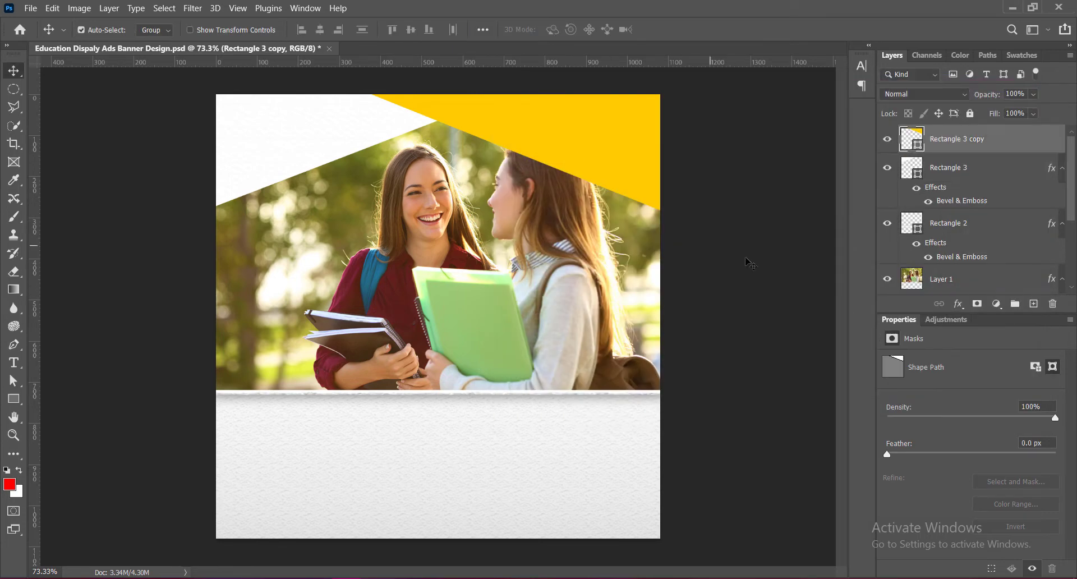
key(ctrl+s)
mouse_move(1048, 114)
mouse_down()
mouse_move(1023, 115)
mouse_move(1052, 111)
mouse_up()
click(747, 288)
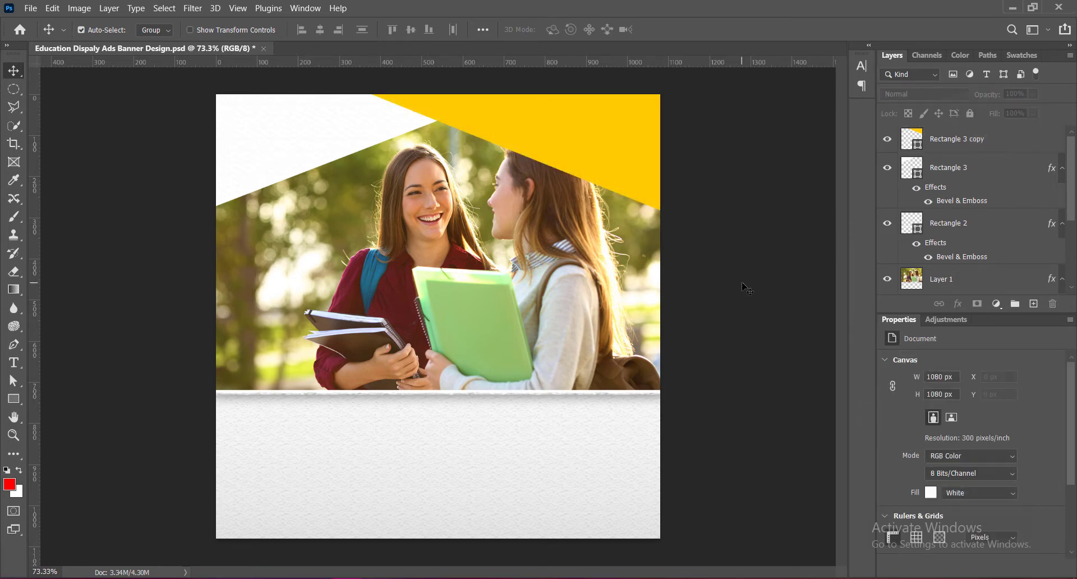
key(ctrl+s)
Rotate the yellow corner shape very slightly to refine its diagonal edge
click(568, 144)
key(ctrl+t)
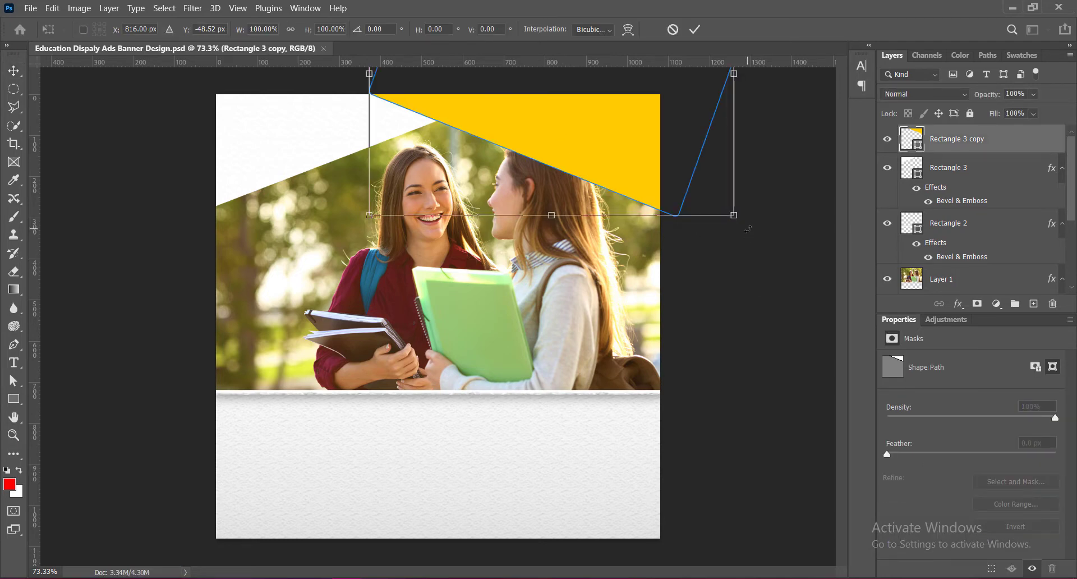
key(Return)
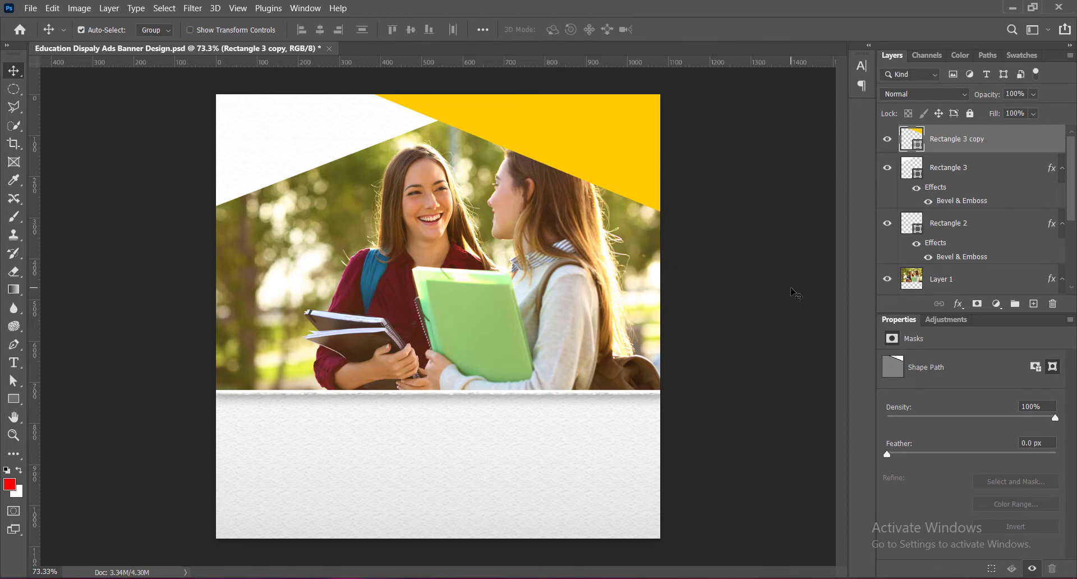
Brighten the student photo and strengthen its contrast with an image adjustment
ctrl+click(585, 274)
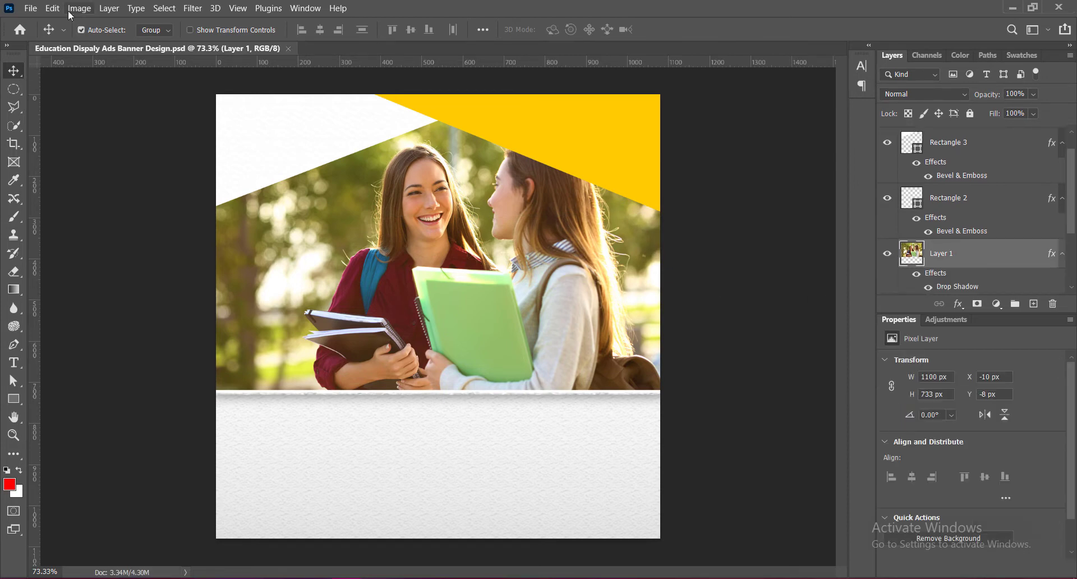
click(79, 8)
mouse_move(207, 43)
click(247, 41)
drag(141, 131, 144, 98)
double_click(200, 116)
click(243, 91)
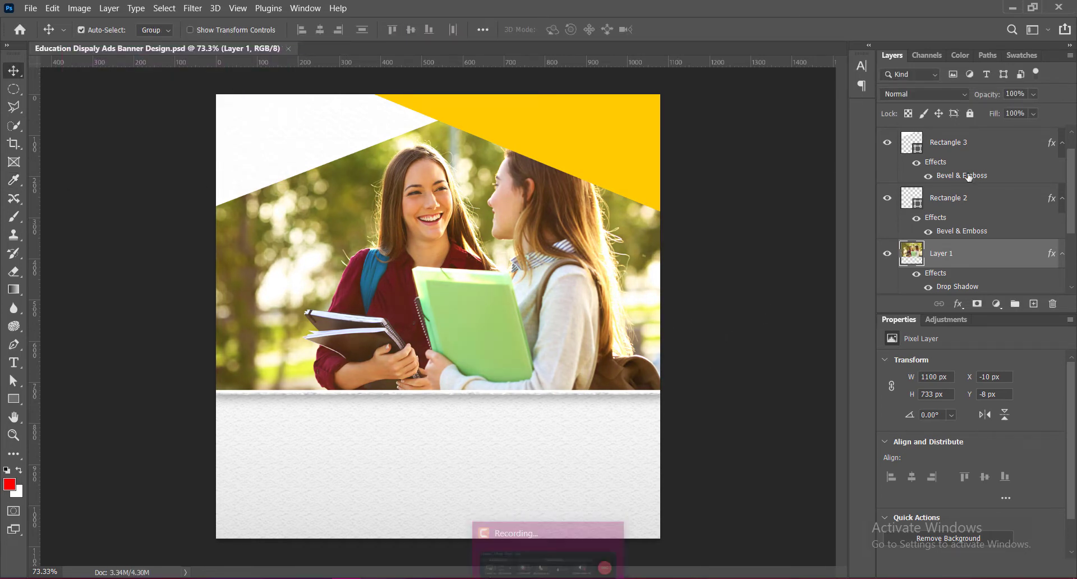
Add a new layer directly above the student photo
click(942, 147)
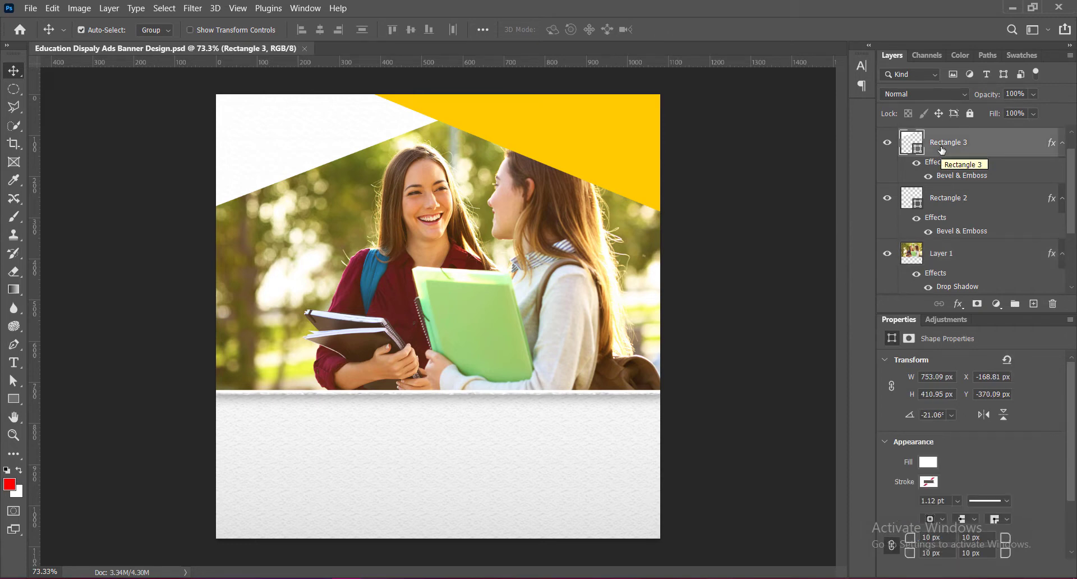
click(939, 256)
click(1033, 304)
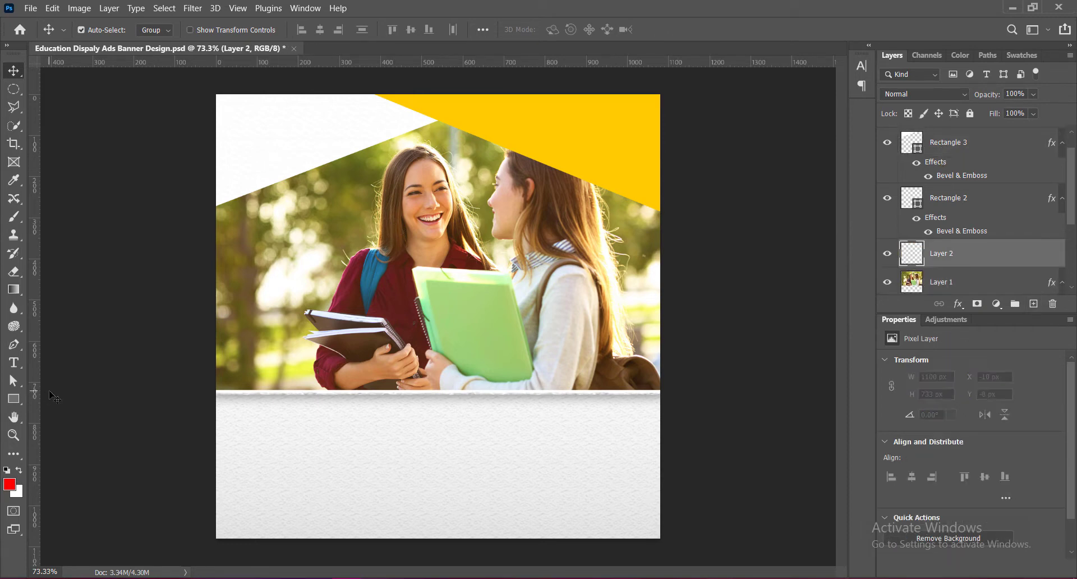
Draw a closed red Pen shape about 677 x 739 px over the photo's left part, beneath the white shape, pointing towards the centre
click(14, 344)
click(87, 343)
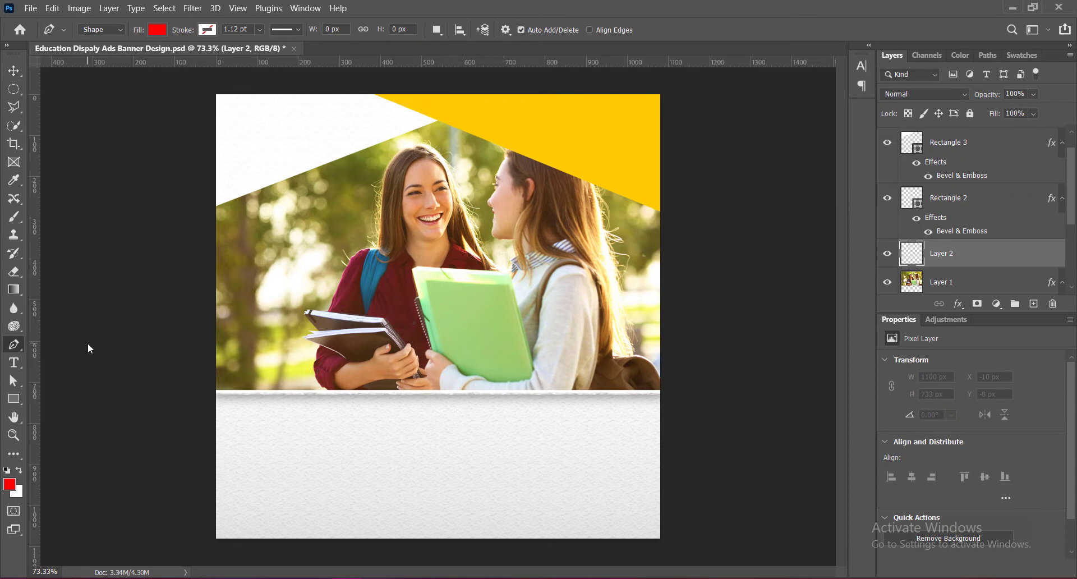
click(307, 85)
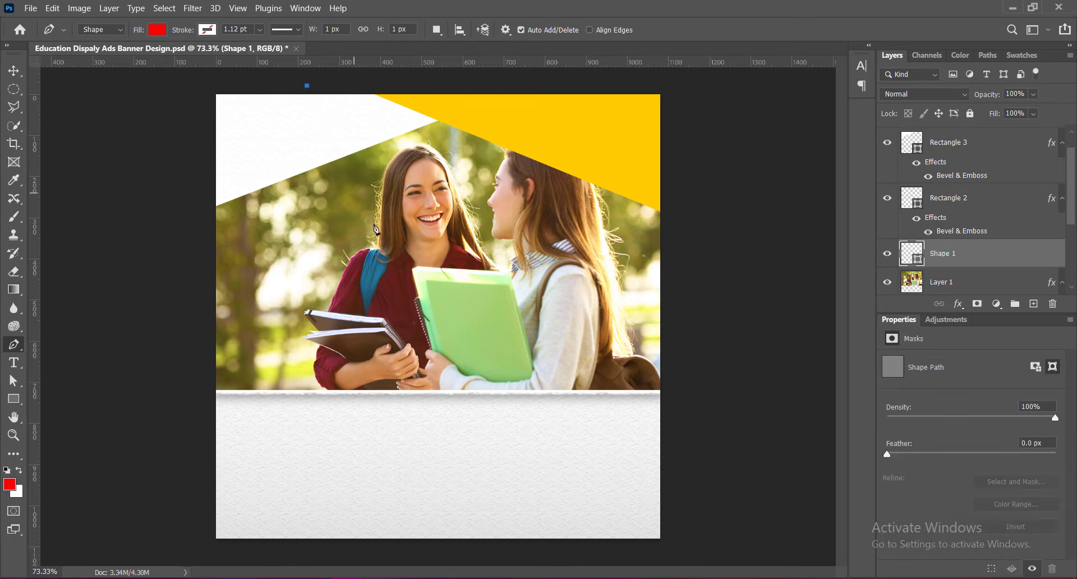
click(400, 267)
click(342, 389)
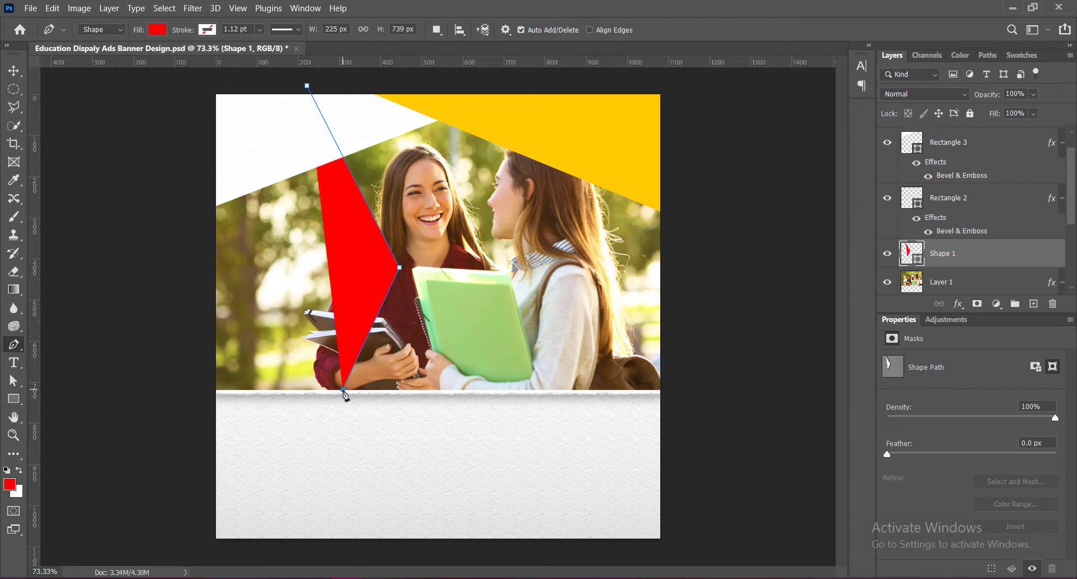
click(217, 389)
click(130, 386)
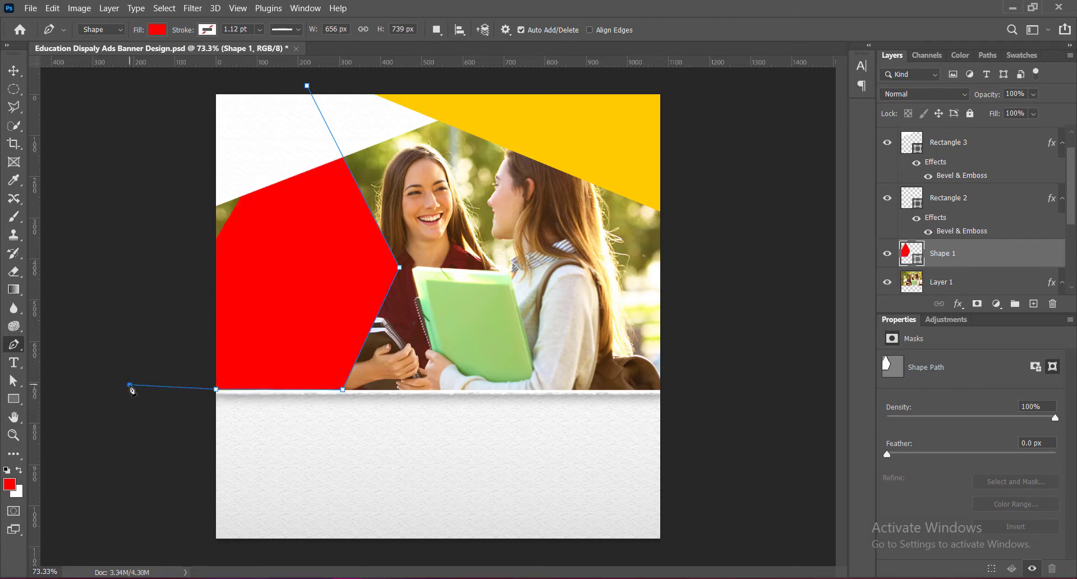
key(ctrl+z)
click(128, 389)
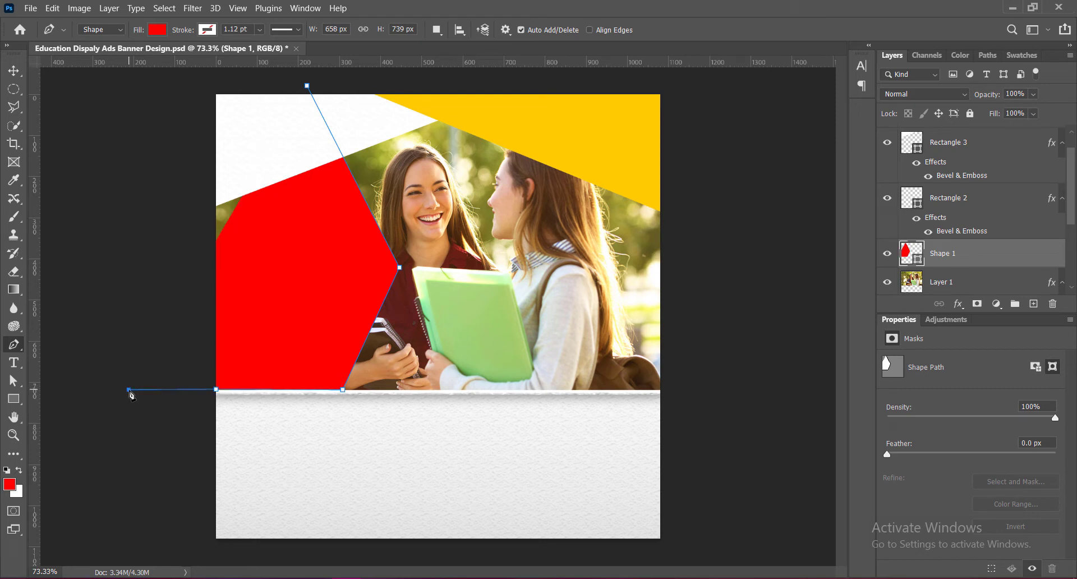
click(120, 88)
click(307, 86)
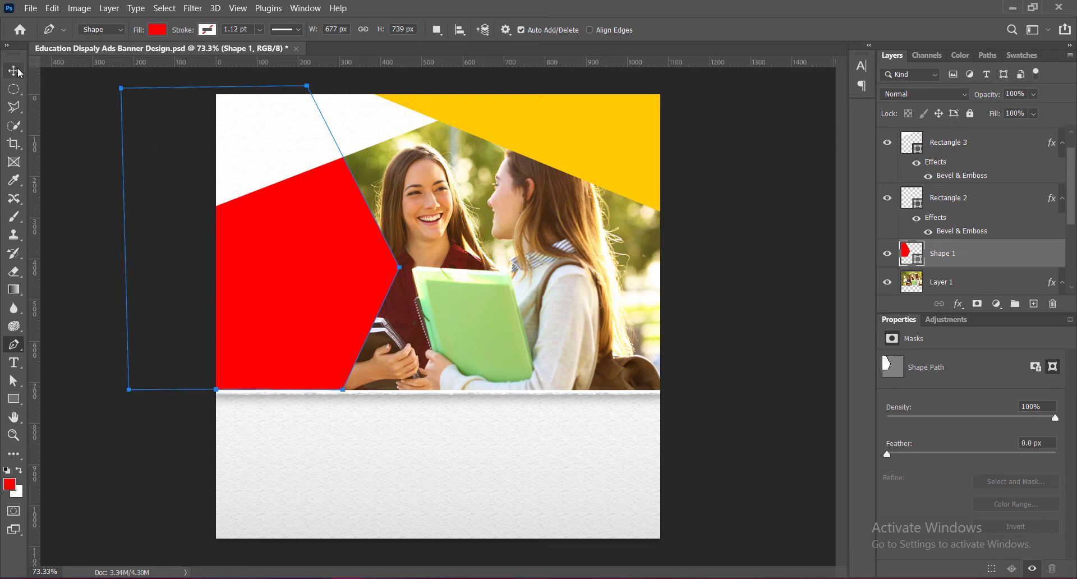
Move the red shape's pointed anchor outward and down so the shape is about 733 px wide
click(14, 380)
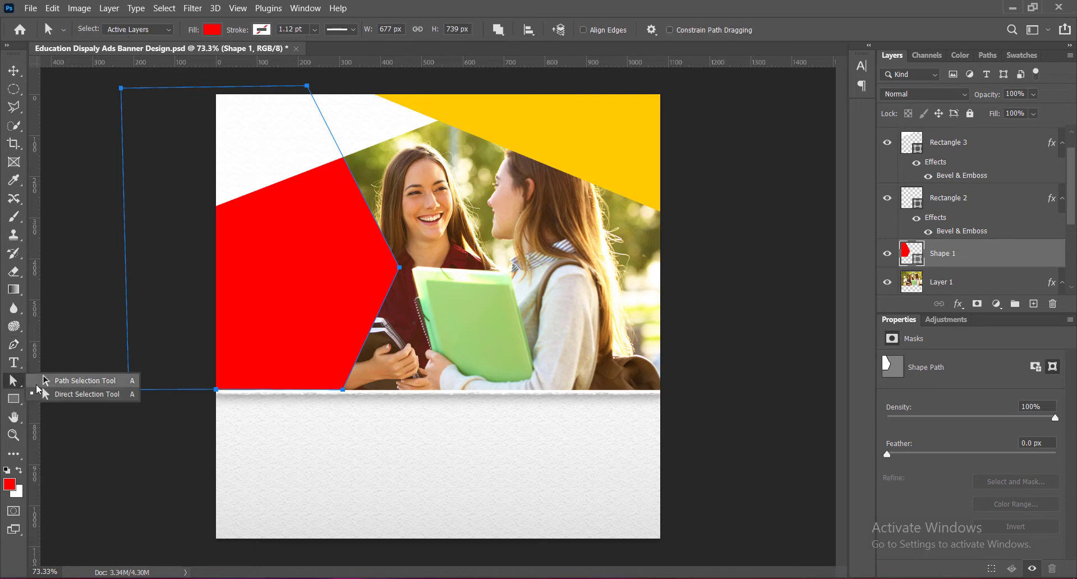
click(293, 281)
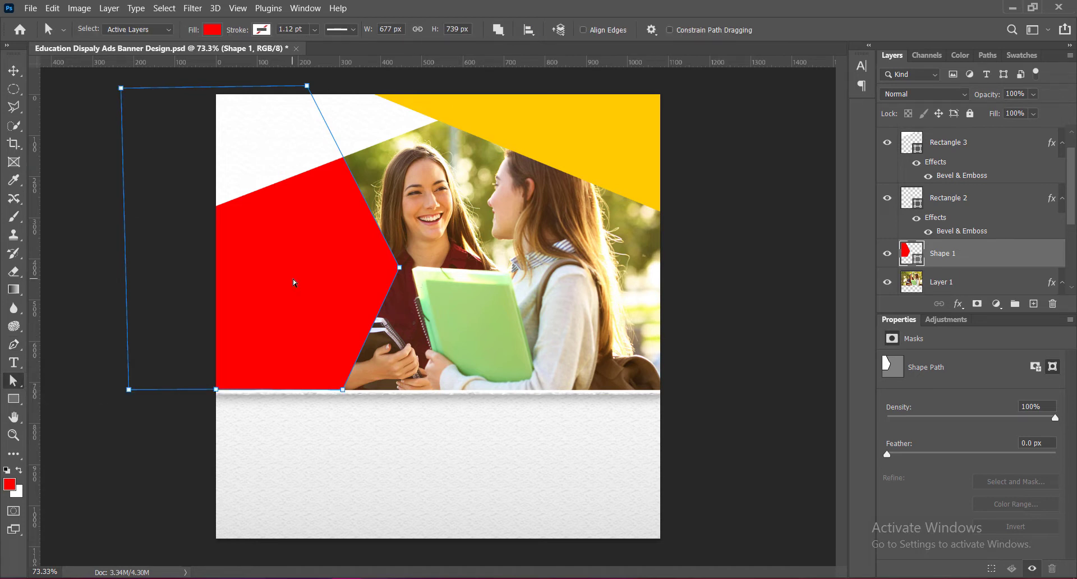
click(400, 269)
drag(400, 269, 424, 290)
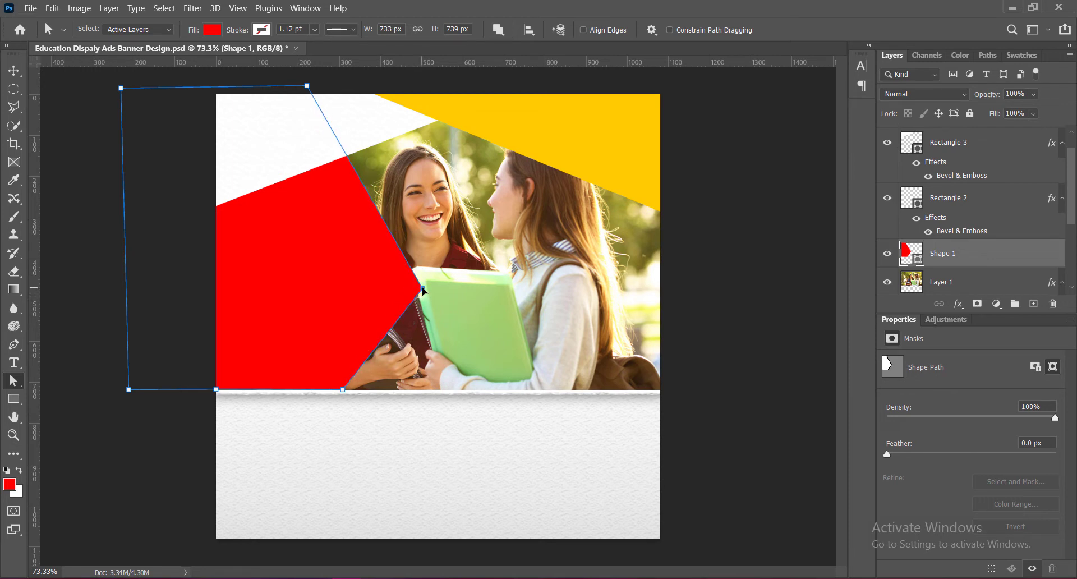
click(14, 71)
click(737, 370)
click(338, 342)
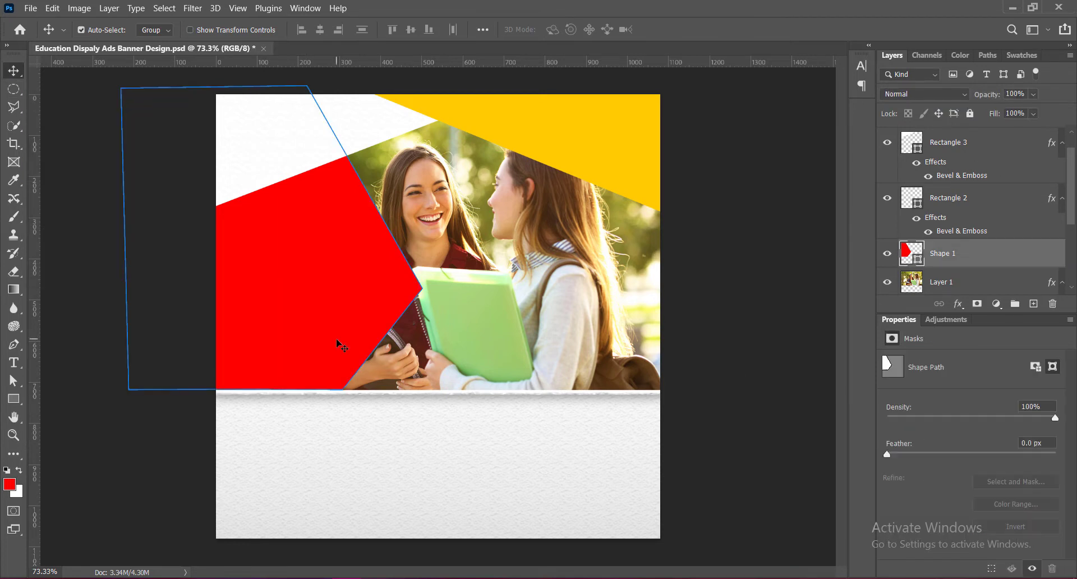
Move the red shape's lower anchor beside the hands slightly down onto the torn strip, making the shape about 741 px high
click(677, 435)
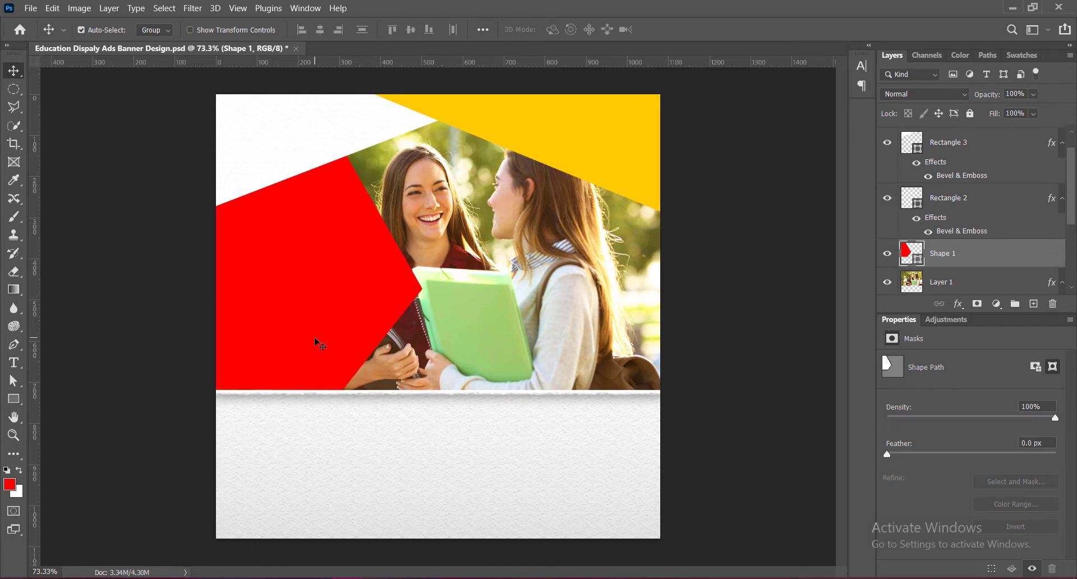
scroll(313, 404, up, 5)
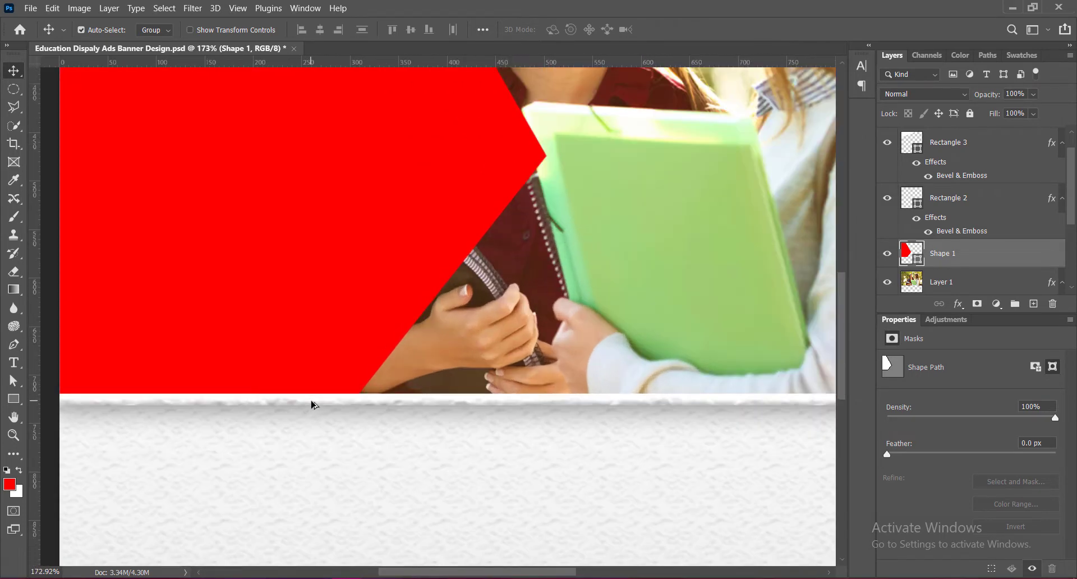
scroll(312, 404, down, 4)
key(a)
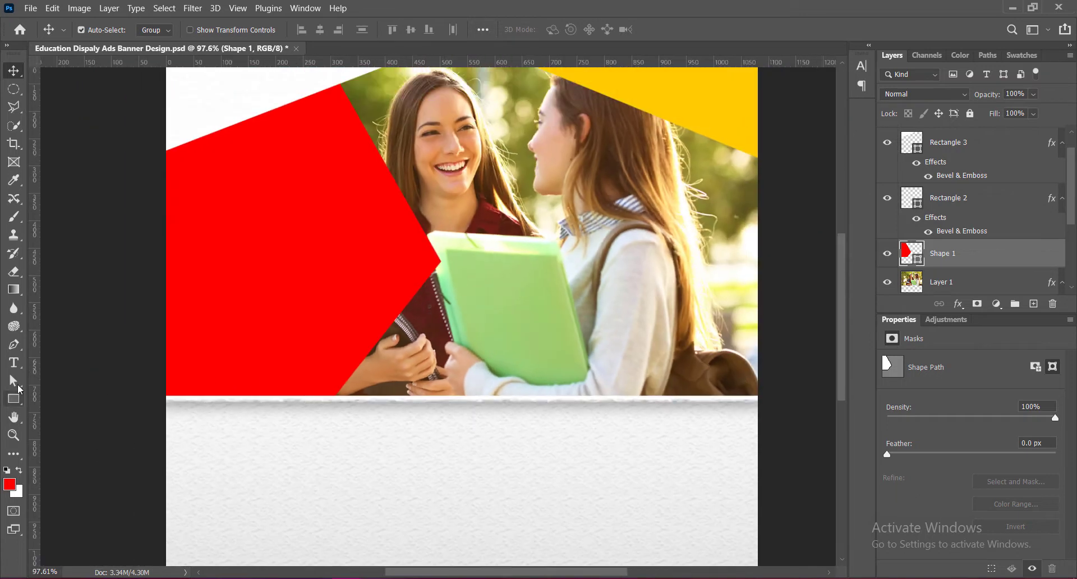
click(200, 395)
click(50, 397)
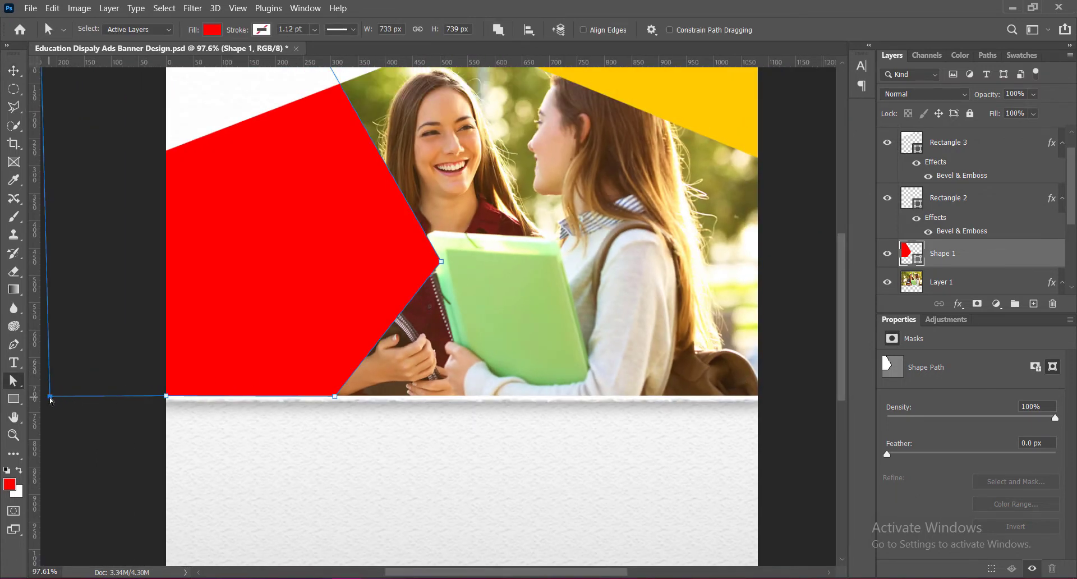
click(334, 396)
drag(336, 399, 336, 401)
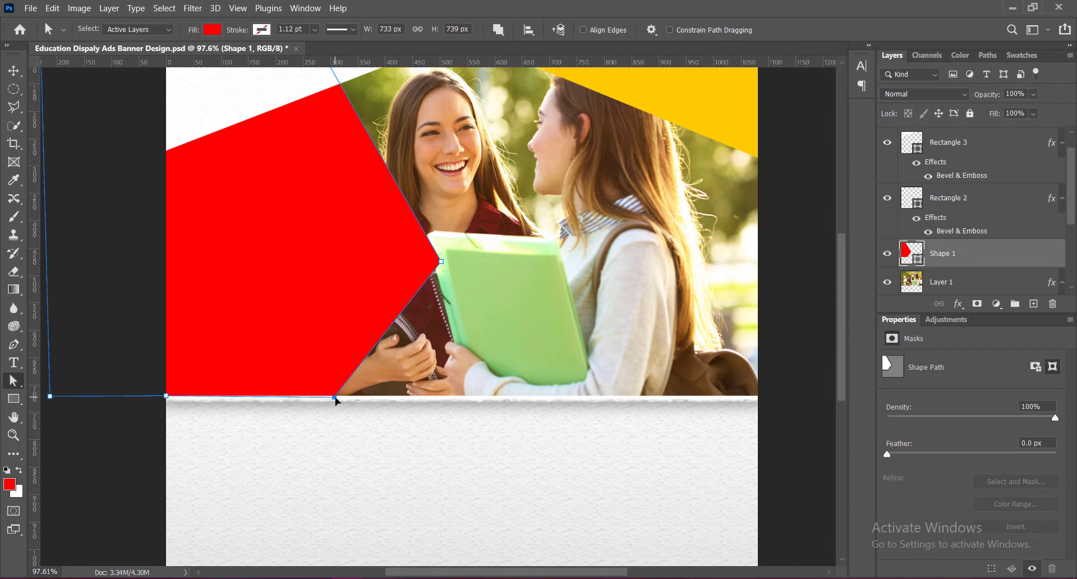
click(14, 71)
click(797, 364)
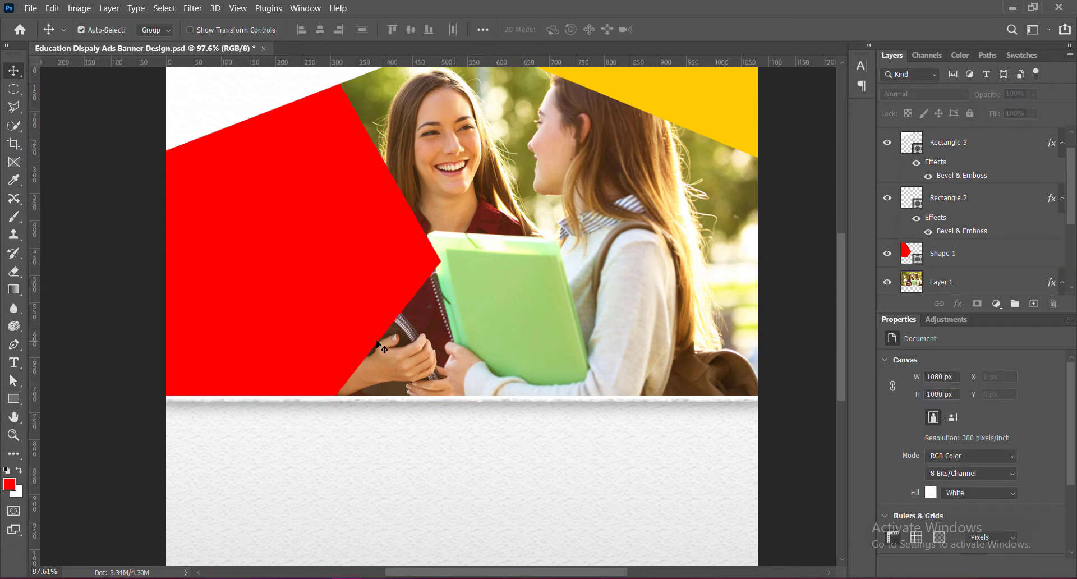
click(315, 330)
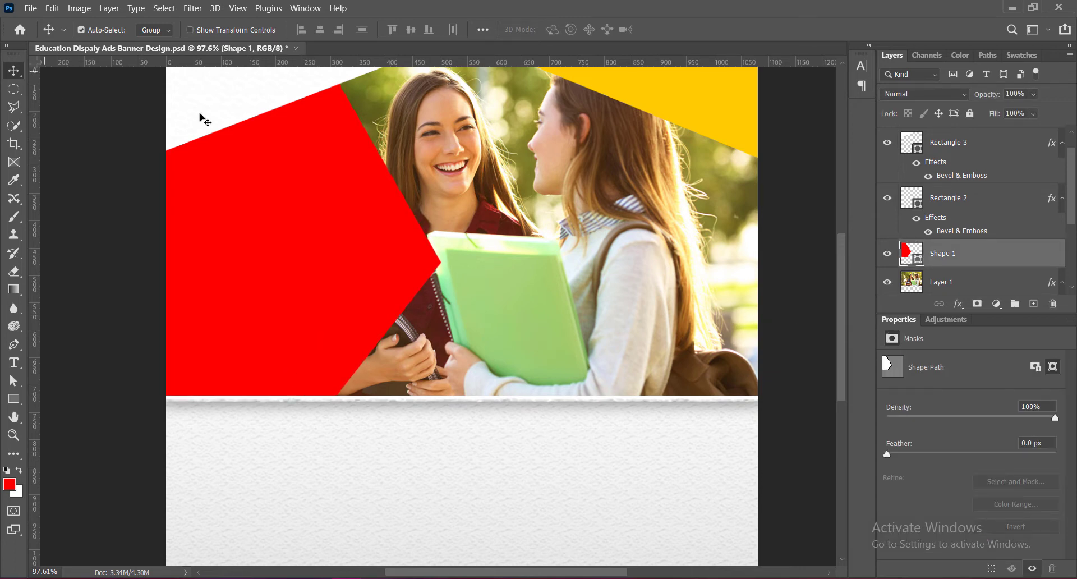
double_click(905, 254)
click(900, 198)
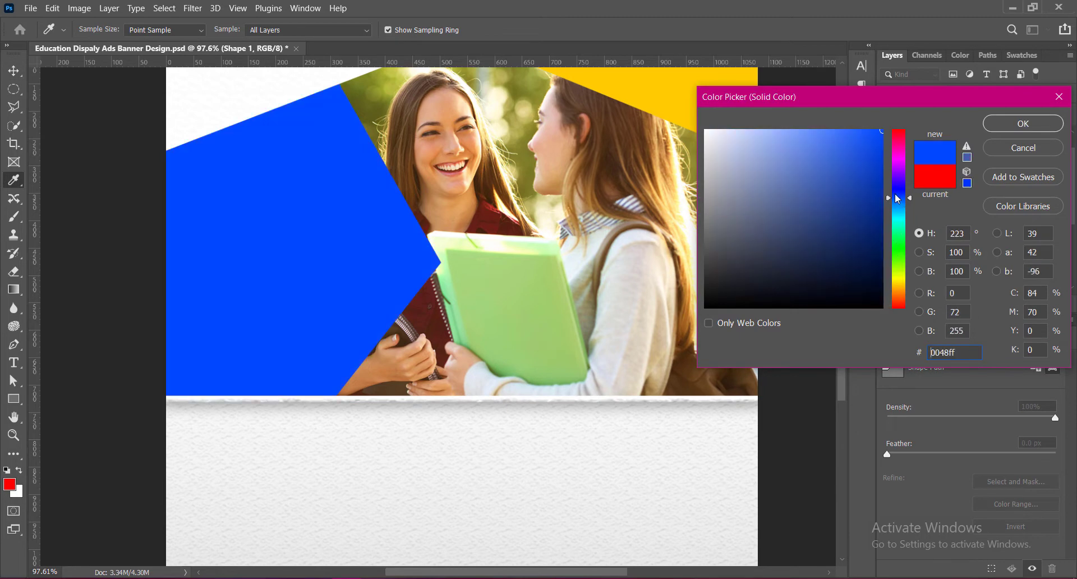
click(901, 175)
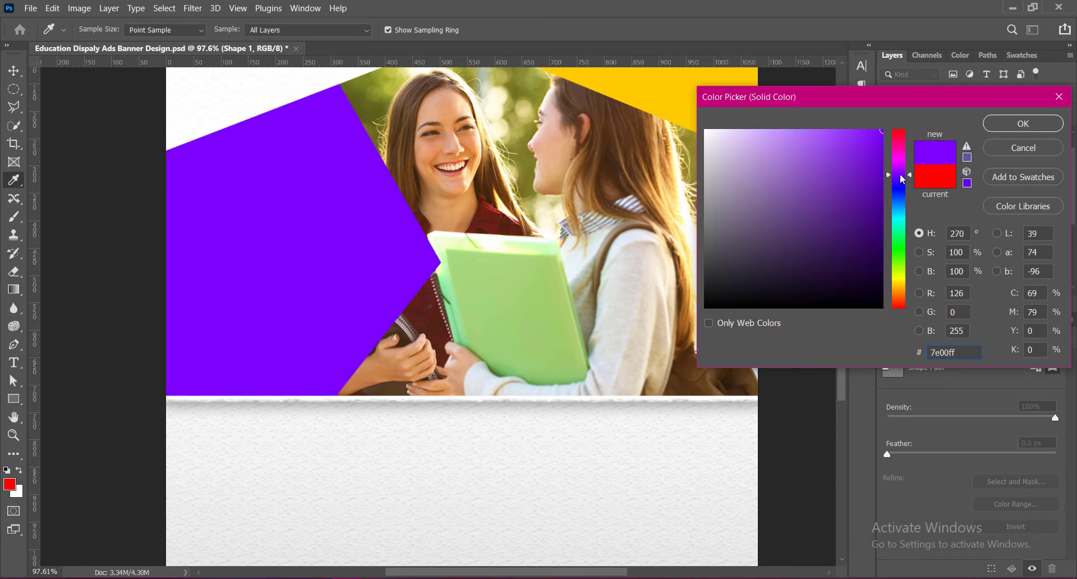
click(990, 144)
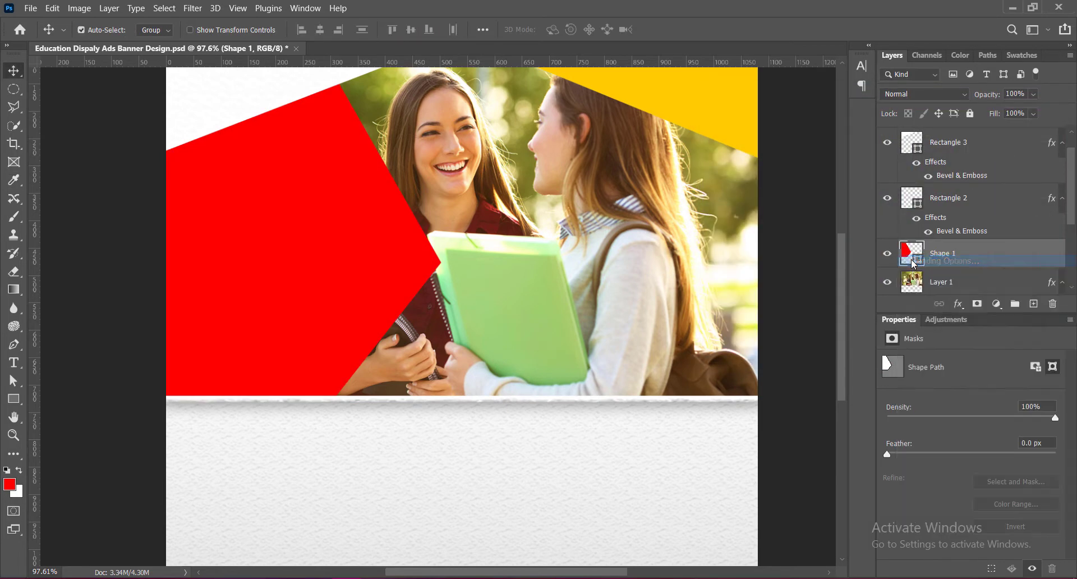
Add a Gradient Overlay to the red shape using the blue-to-violet preset from the Blues gradients
double_click(910, 259)
click(528, 298)
click(530, 302)
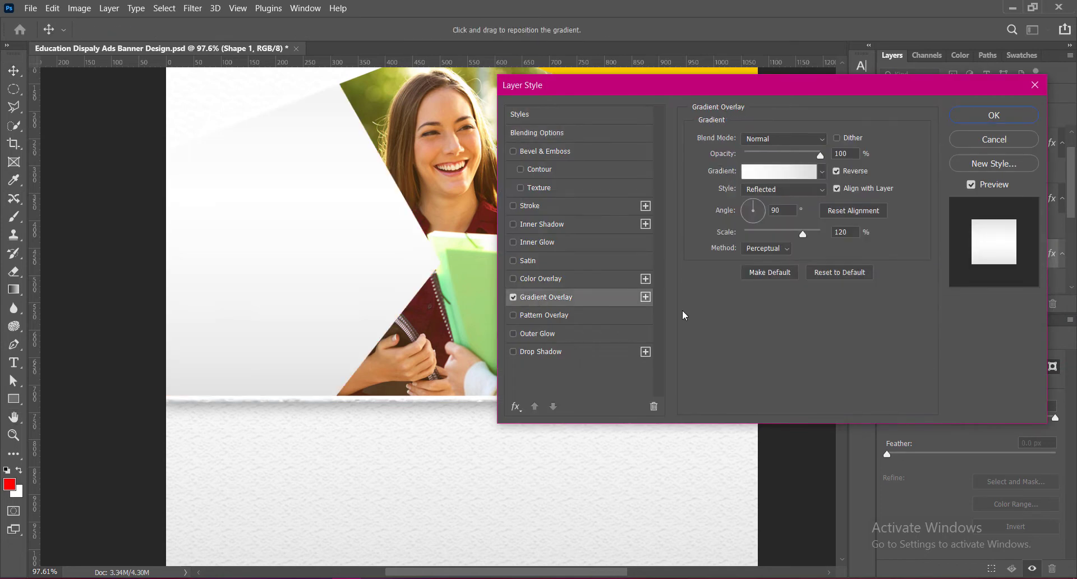
click(822, 171)
scroll(801, 226, down, 5)
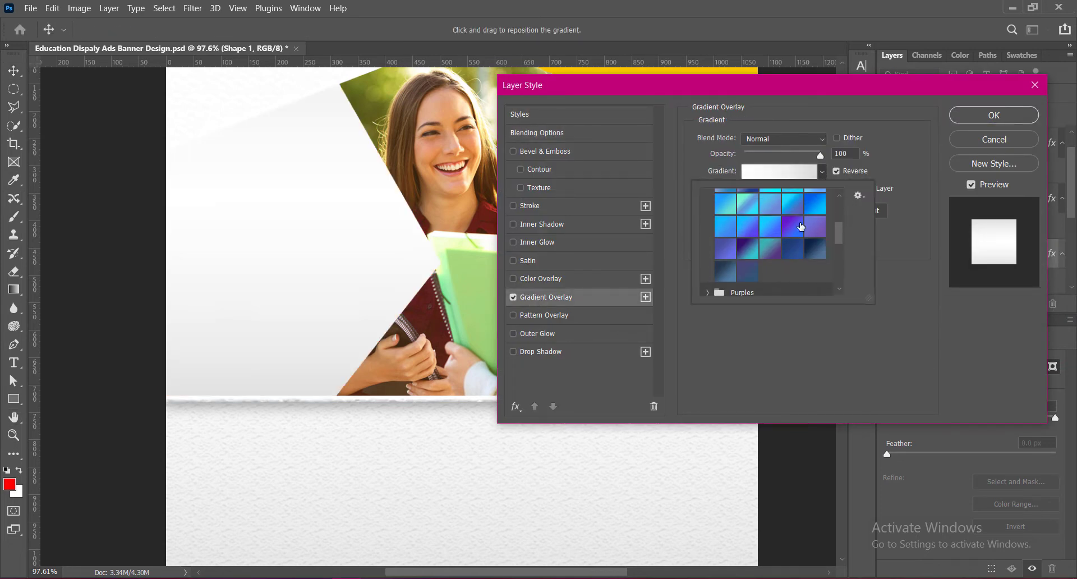
click(801, 227)
click(813, 227)
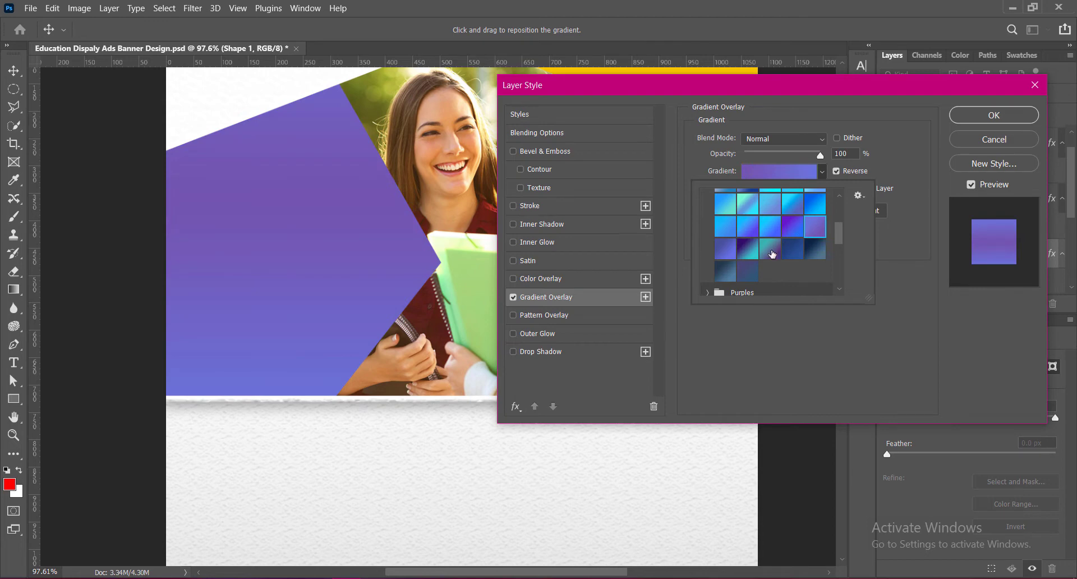
click(772, 254)
click(792, 227)
click(993, 115)
click(994, 115)
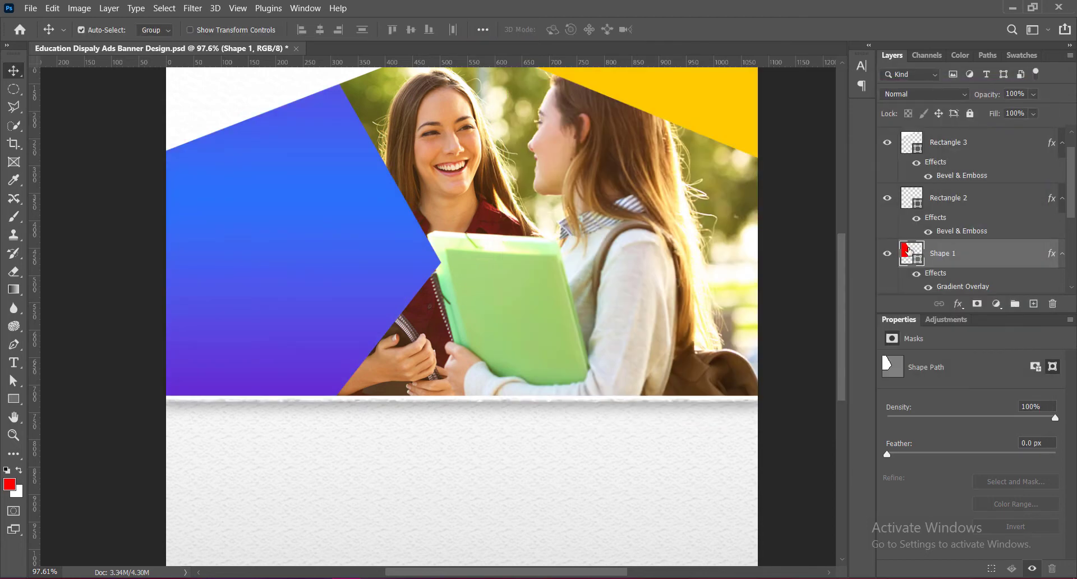
Set the shape's gradient overlay to Linear style, Classic method, Reverse off and 100% scale
double_click(987, 253)
click(545, 297)
click(819, 191)
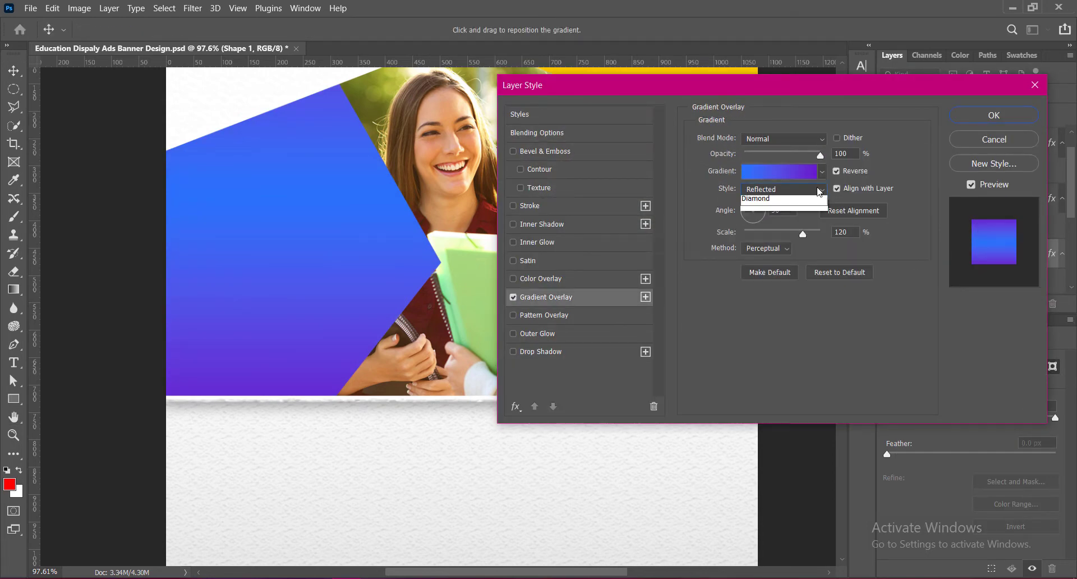
click(794, 200)
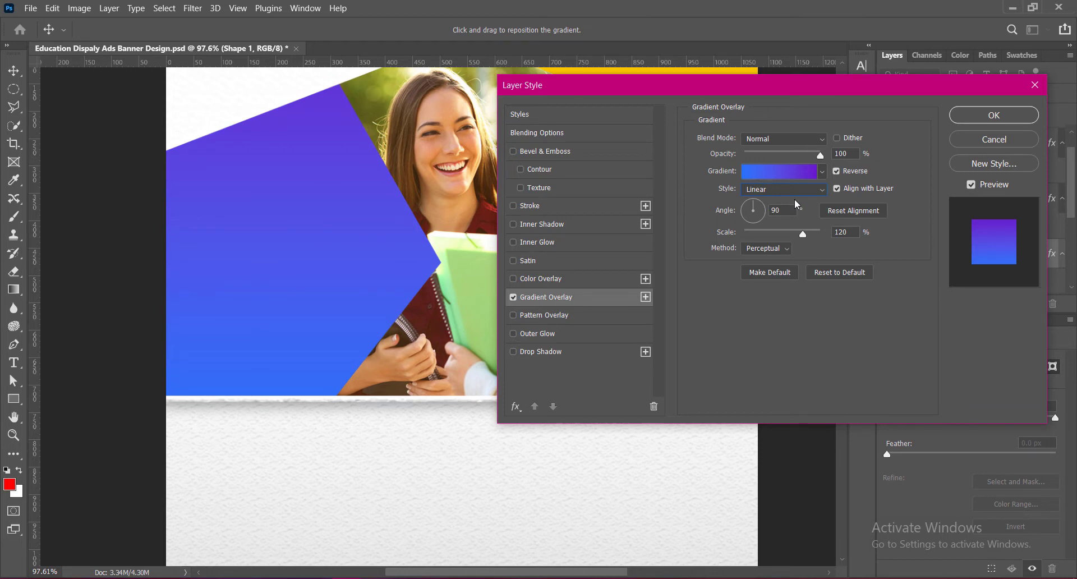
click(787, 249)
click(762, 283)
click(835, 171)
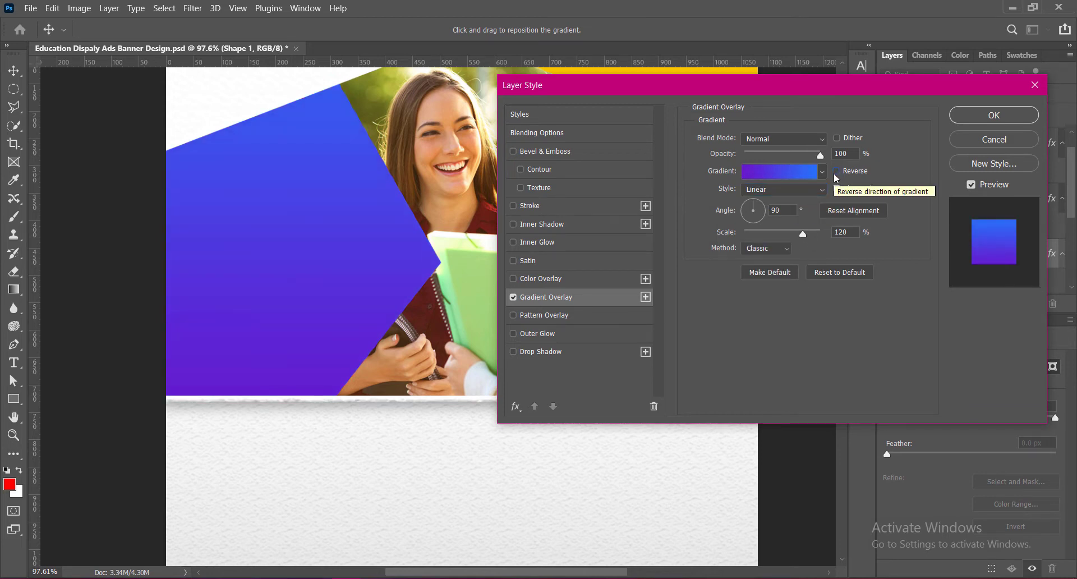
drag(803, 234, 768, 242)
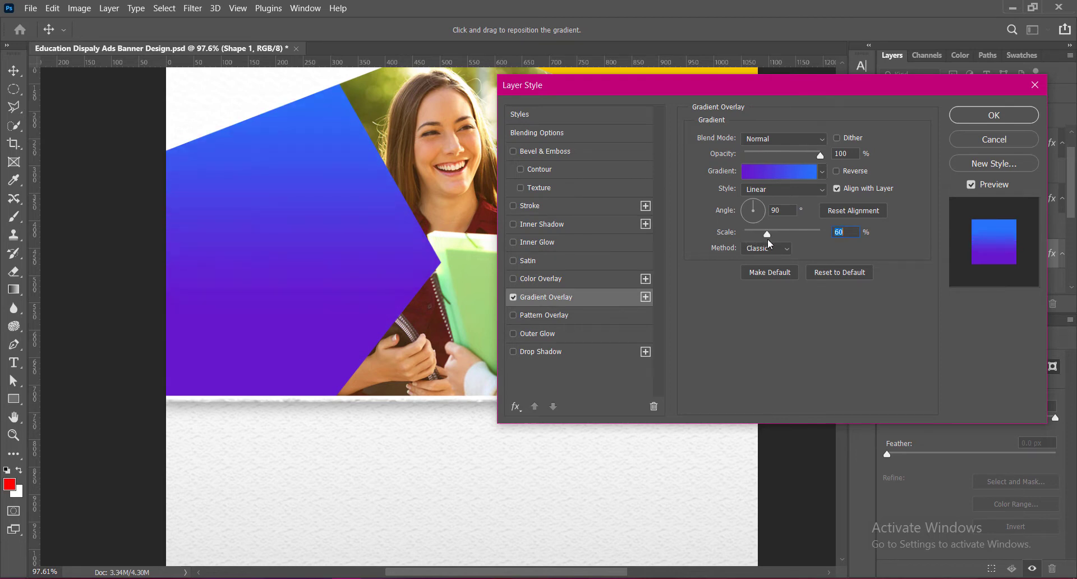
text(100)
Try the Linear and Perceptual methods on the gradient overlay and return it to Classic
click(765, 248)
click(765, 269)
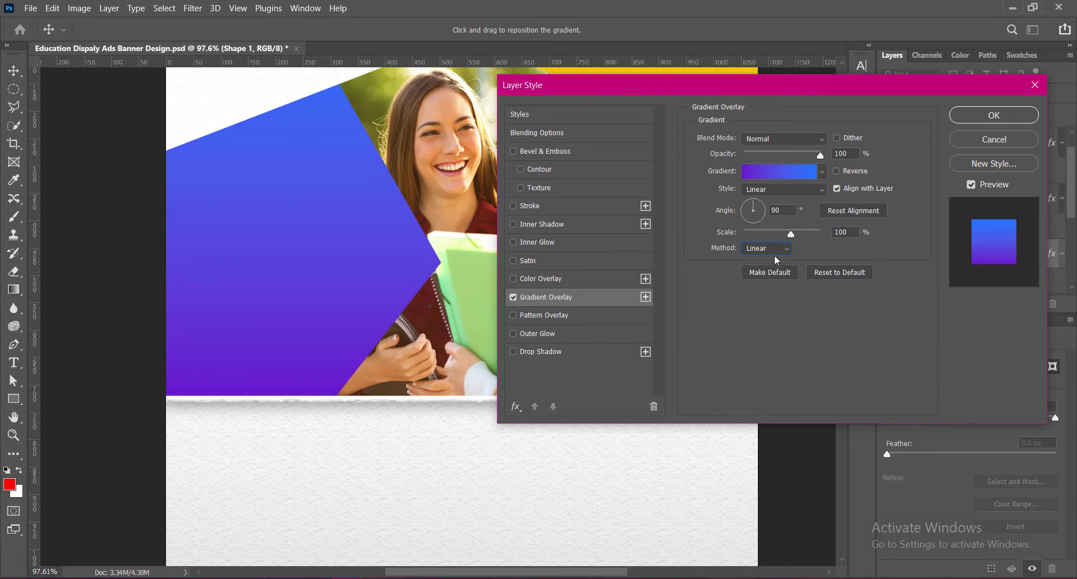
click(774, 250)
click(767, 281)
click(775, 248)
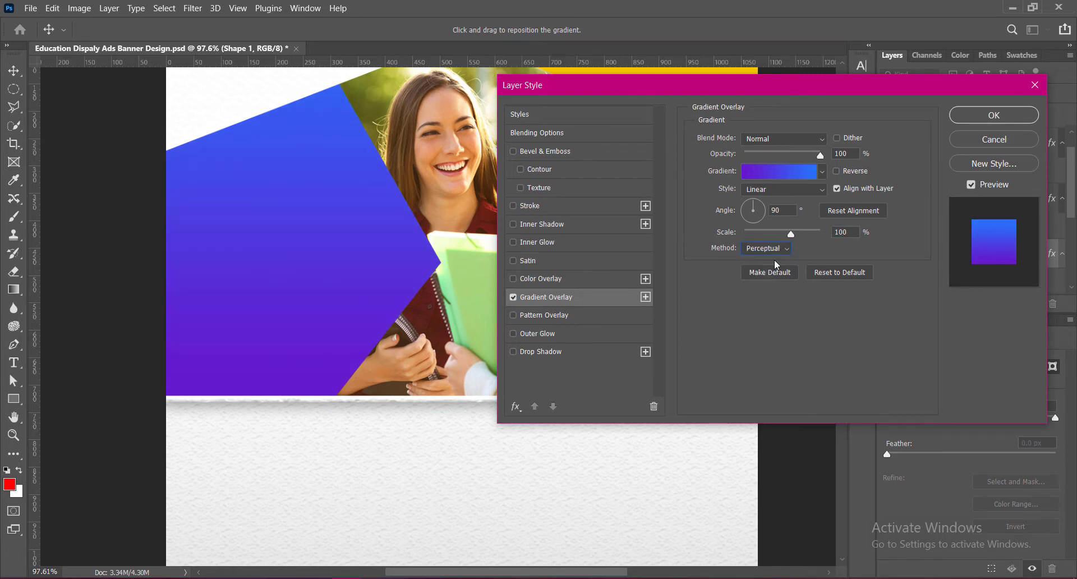
click(773, 259)
Change the gradient's violet colour stop to dark purple #552383
click(777, 172)
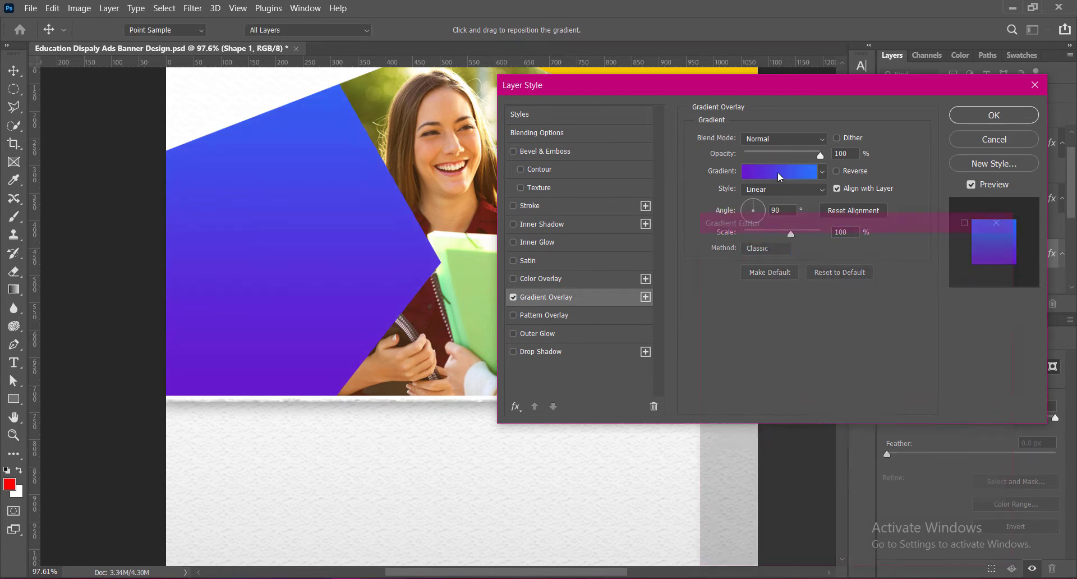
double_click(714, 474)
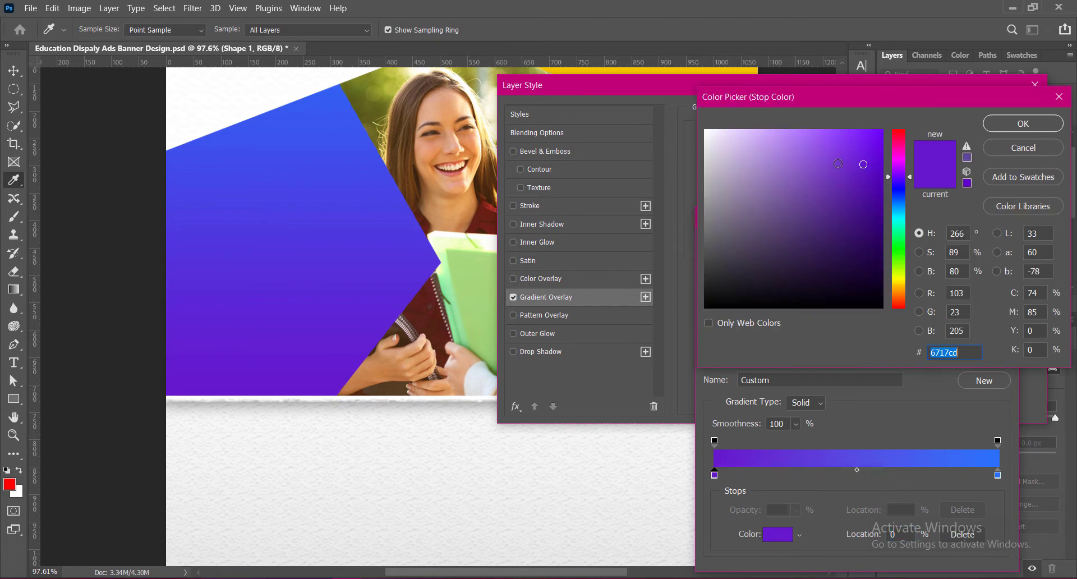
mouse_move(909, 181)
mouse_down()
mouse_move(863, 193)
mouse_move(858, 236)
mouse_move(837, 226)
mouse_move(834, 242)
mouse_move(836, 217)
mouse_up()
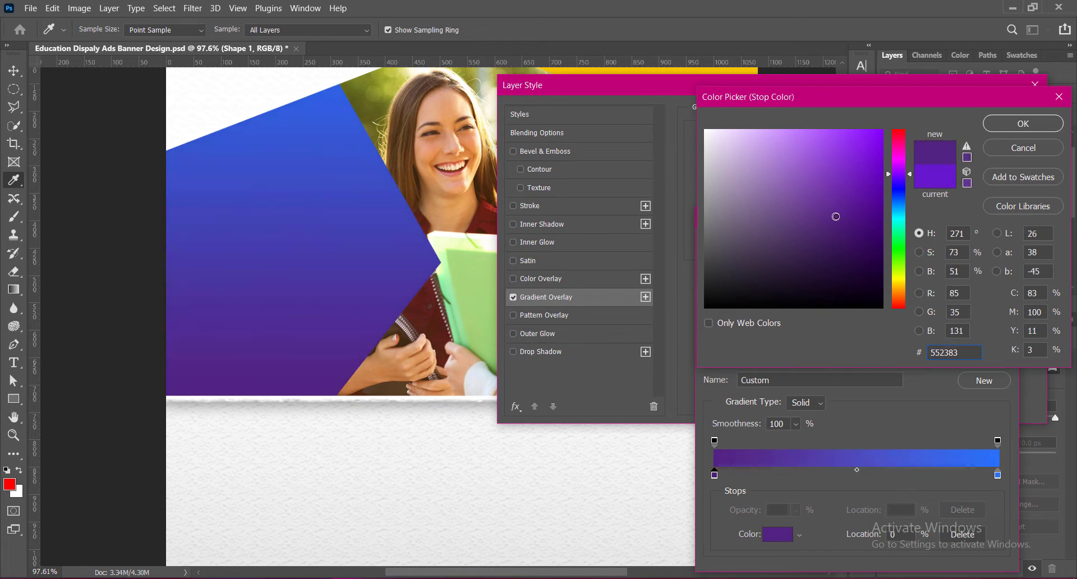
click(1021, 129)
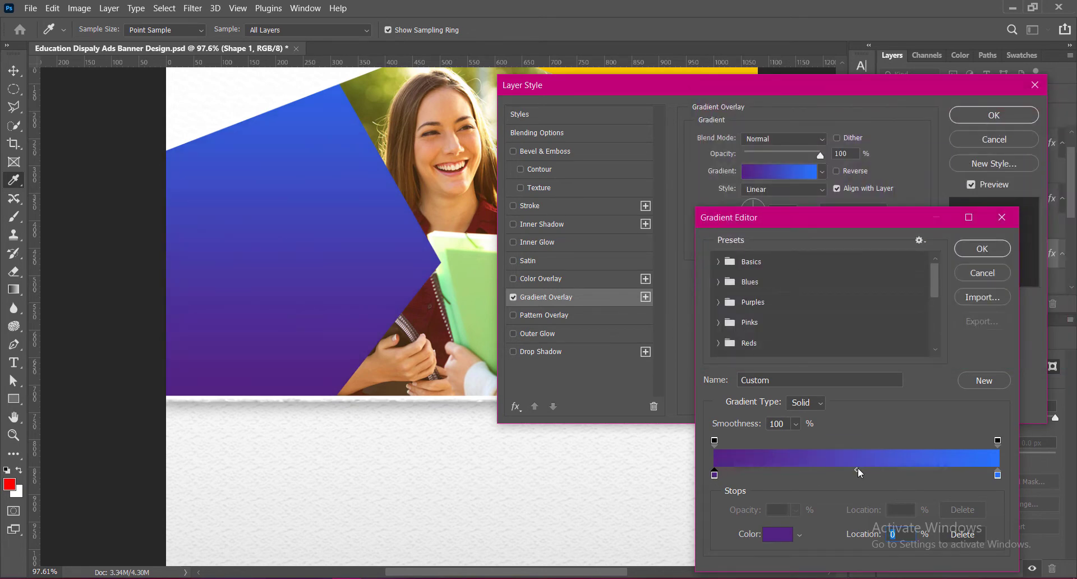
click(999, 252)
Set the gradient overlay's method to Linear, apply the layer style and save the document
click(788, 250)
click(769, 270)
click(778, 249)
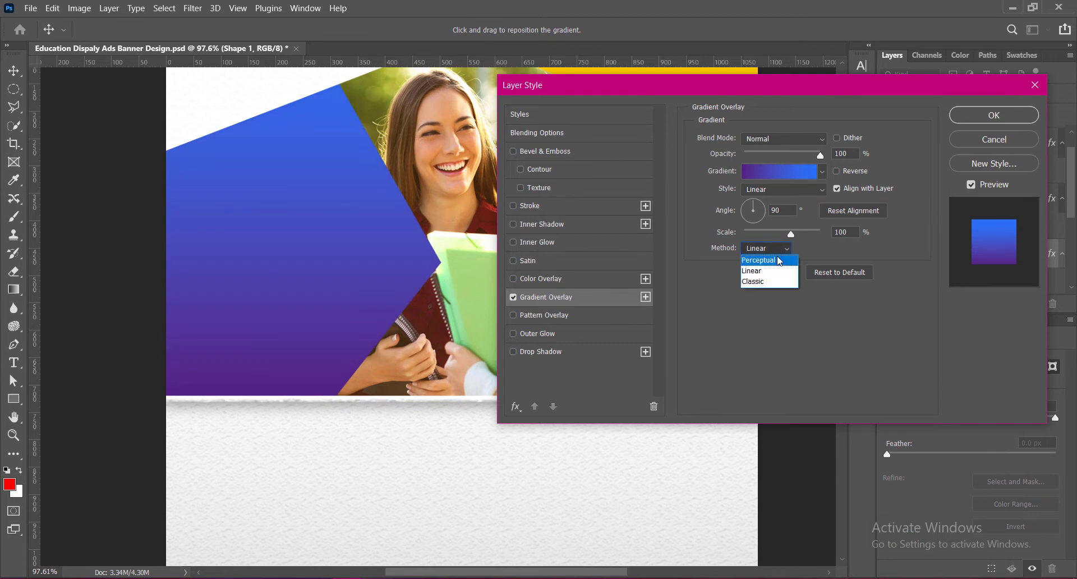
click(994, 115)
key(ctrl+s)
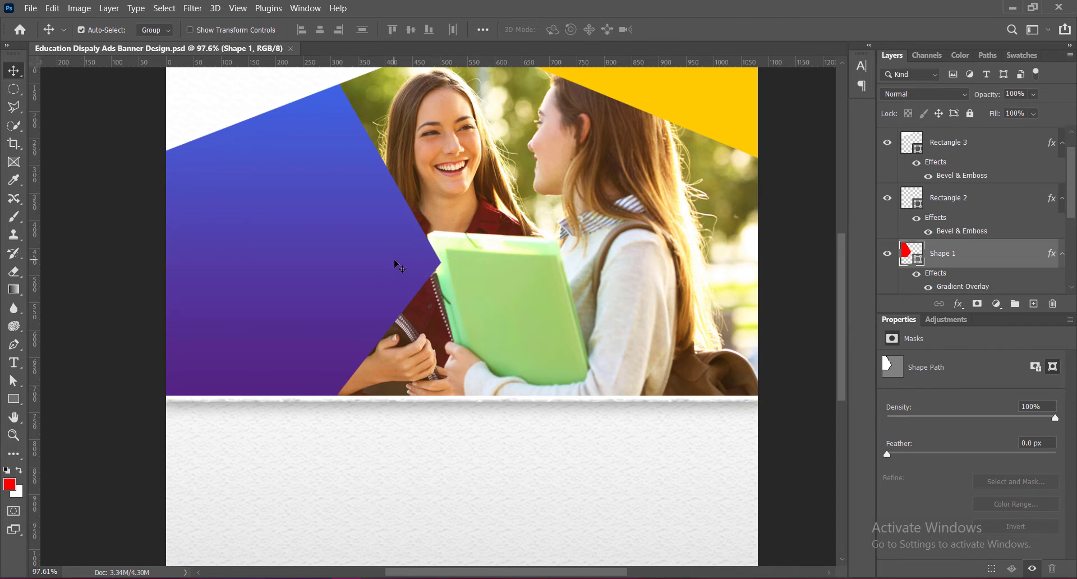
Reduce the gradient shape layer's opacity to 75% and save the document
click(1032, 94)
mouse_move(1046, 111)
mouse_down()
mouse_move(1013, 110)
mouse_move(1031, 112)
mouse_up()
scroll(552, 289, down, 1)
key(ctrl+s)
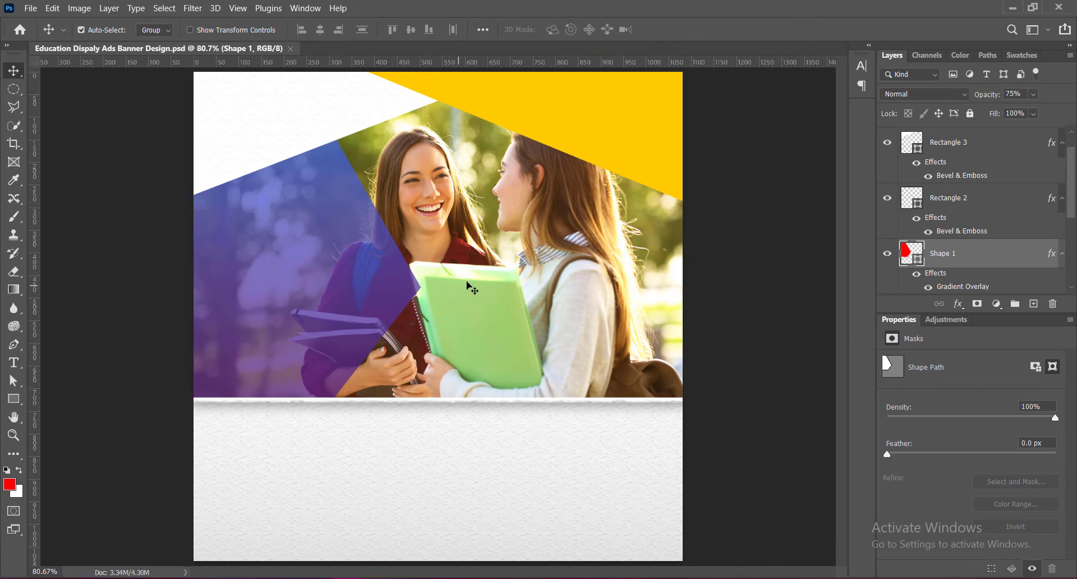
Move the gradient shape's pointed anchor up and slightly inward so the shape is about 723 px wide
key(a)
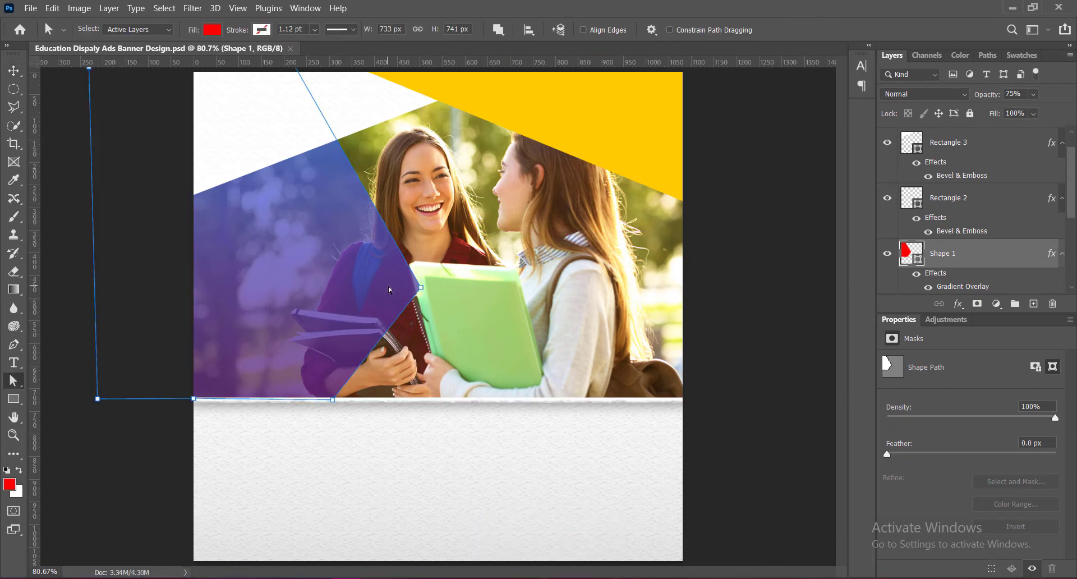
drag(422, 290, 416, 261)
click(720, 339)
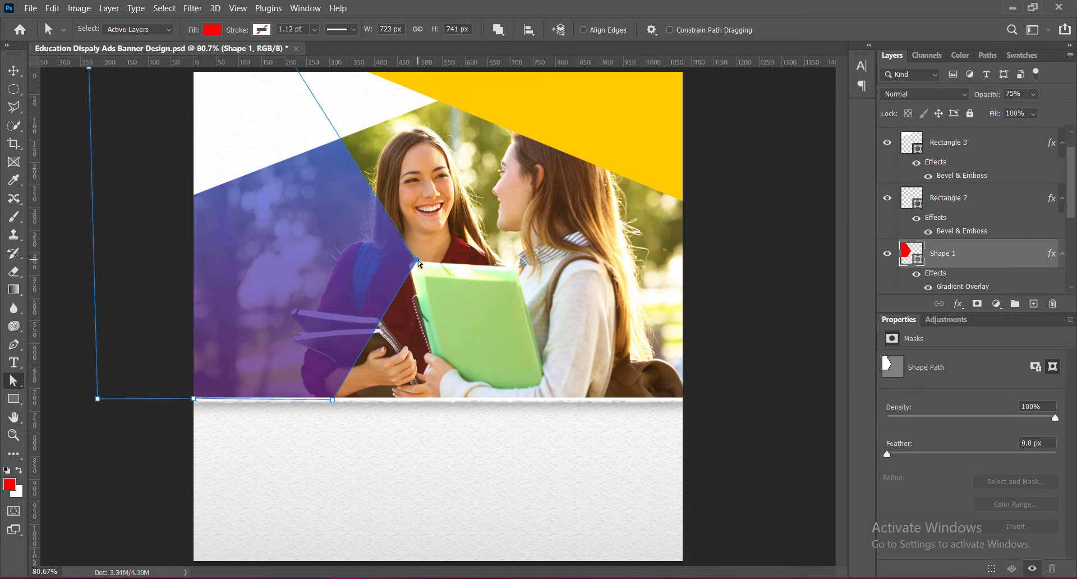
click(767, 316)
key(v)
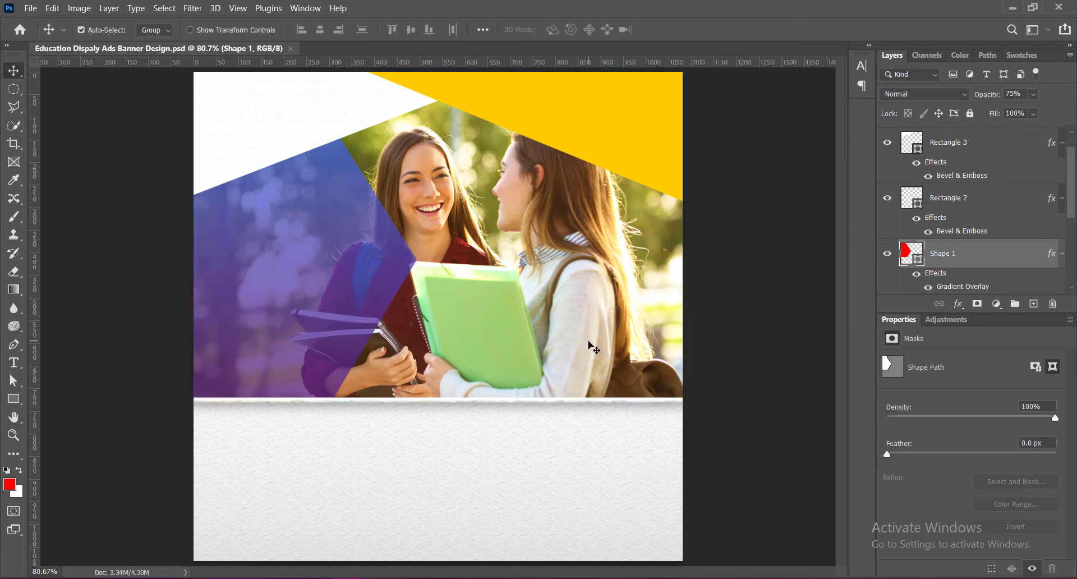
Add a new layer above the gradient shape and set the type font to Roboto Condensed Bold
click(1034, 304)
key(t)
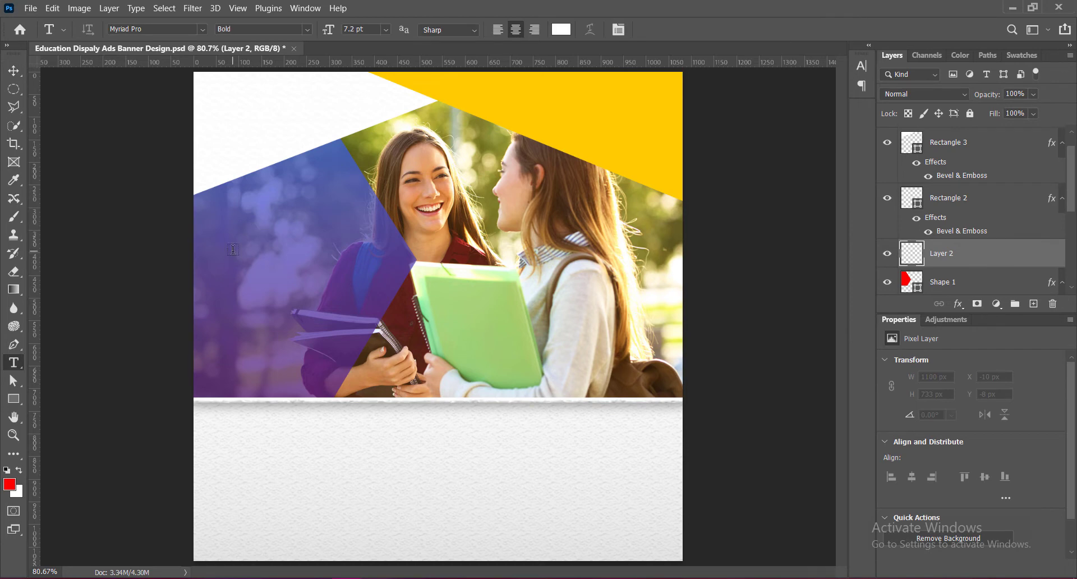
click(202, 29)
scroll(180, 177, down, 10)
scroll(182, 263, up, 10)
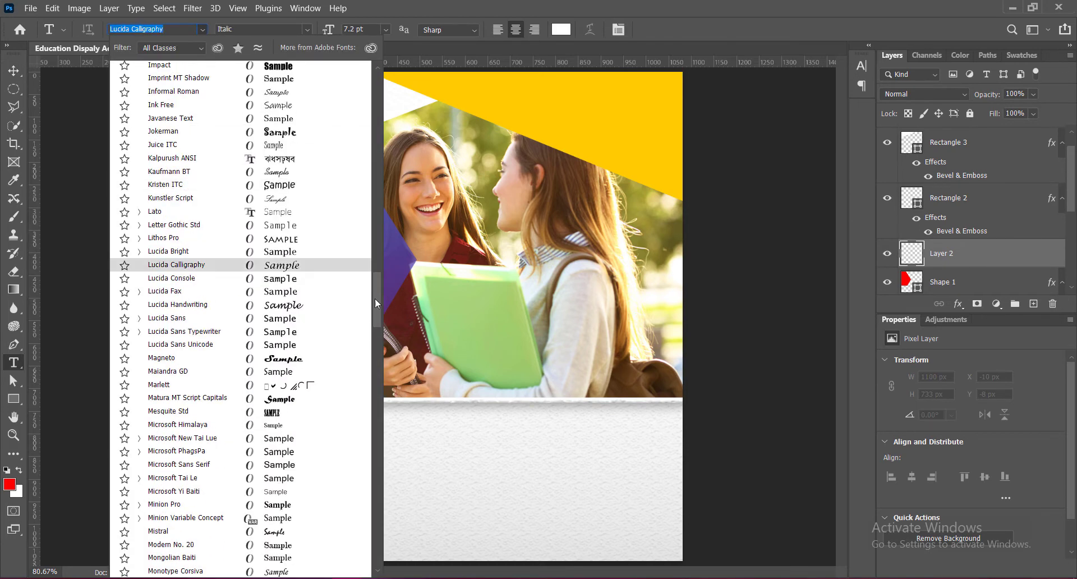
click(235, 112)
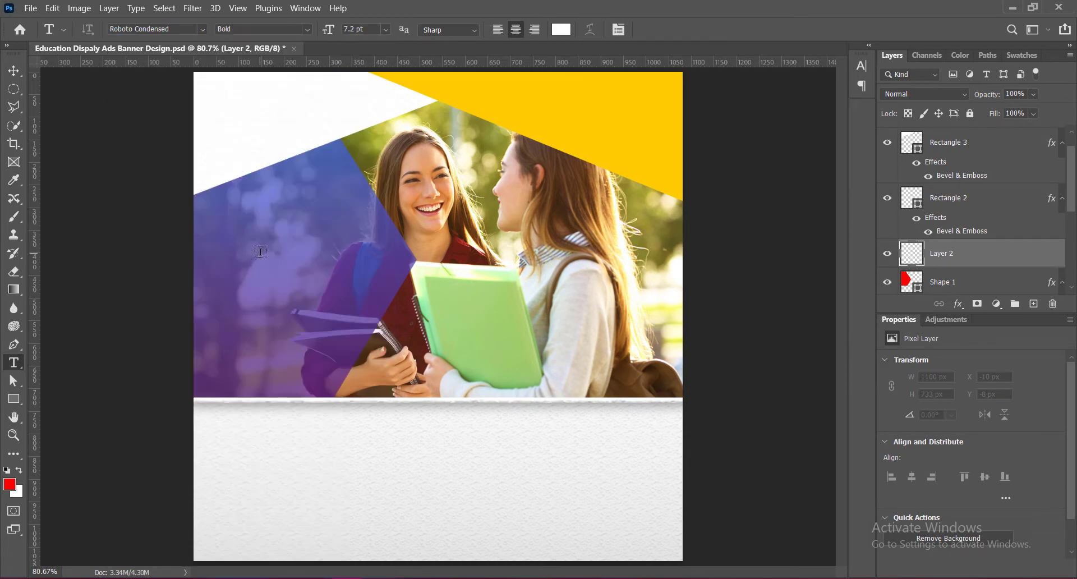
Insert the text "With the right partner,expenses of studying abroad can be minimized." over the gradient shape and left-align it
click(256, 252)
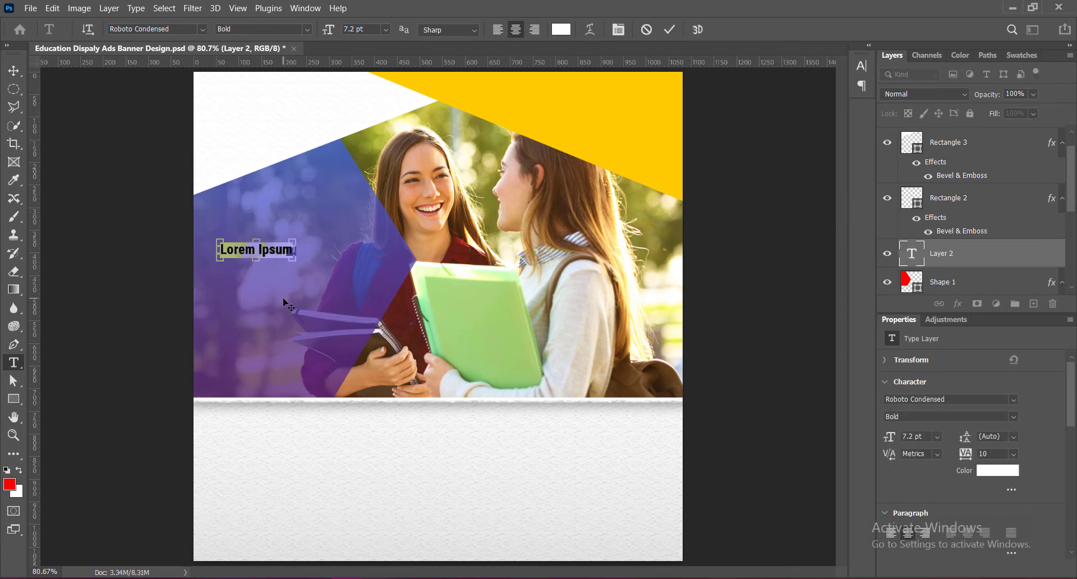
key(ctrl+v)
key(ctrl+a)
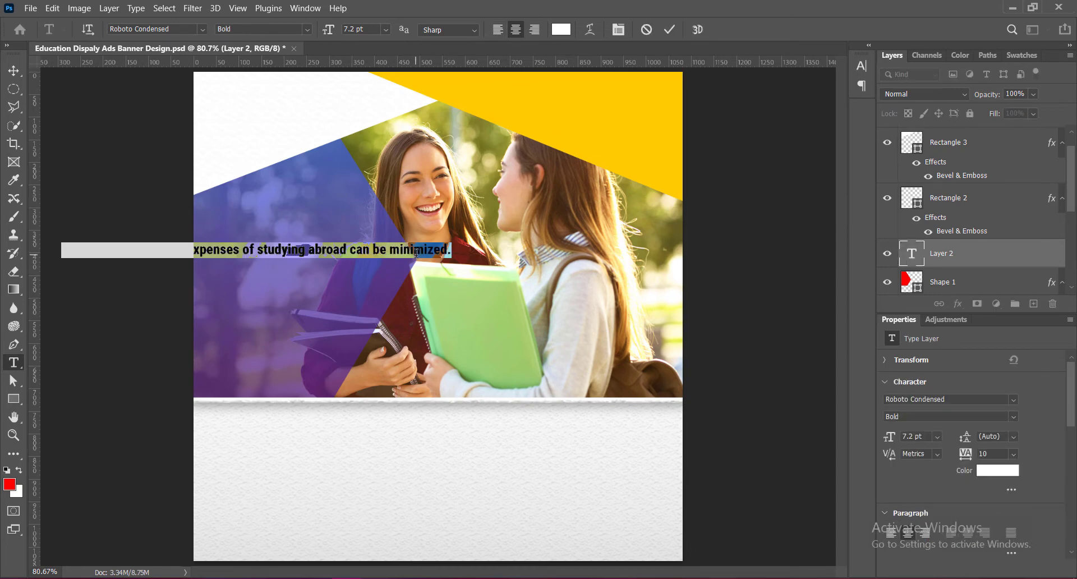
click(497, 30)
Break the text into three lines after "partner," and "abroad" and move it up and inward on the gradient shape
click(383, 251)
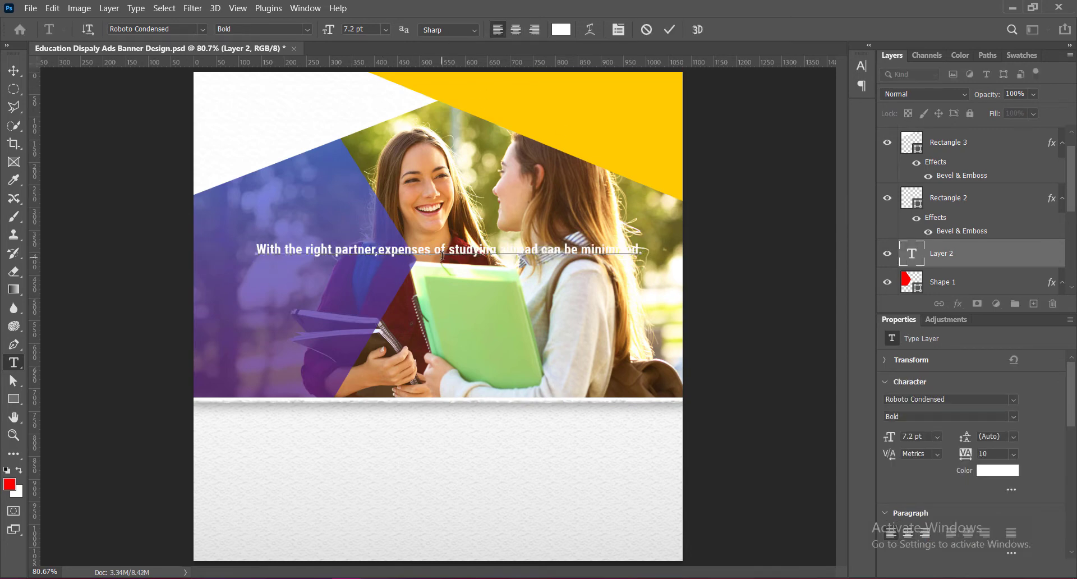
key(Return)
key(ctrl+Return)
key(v)
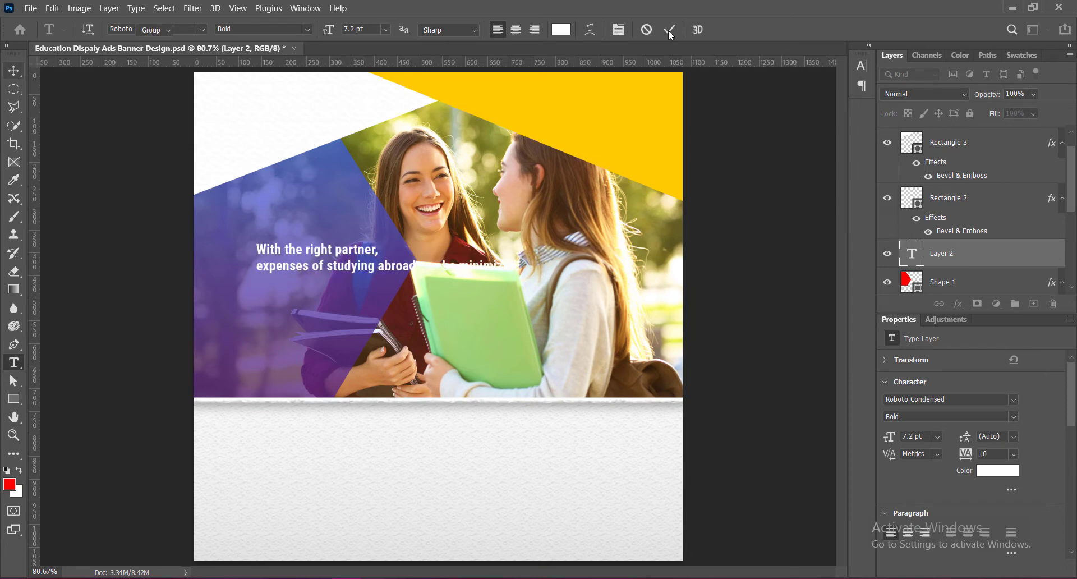
click(670, 31)
drag(350, 251, 303, 241)
click(372, 257)
key(Return)
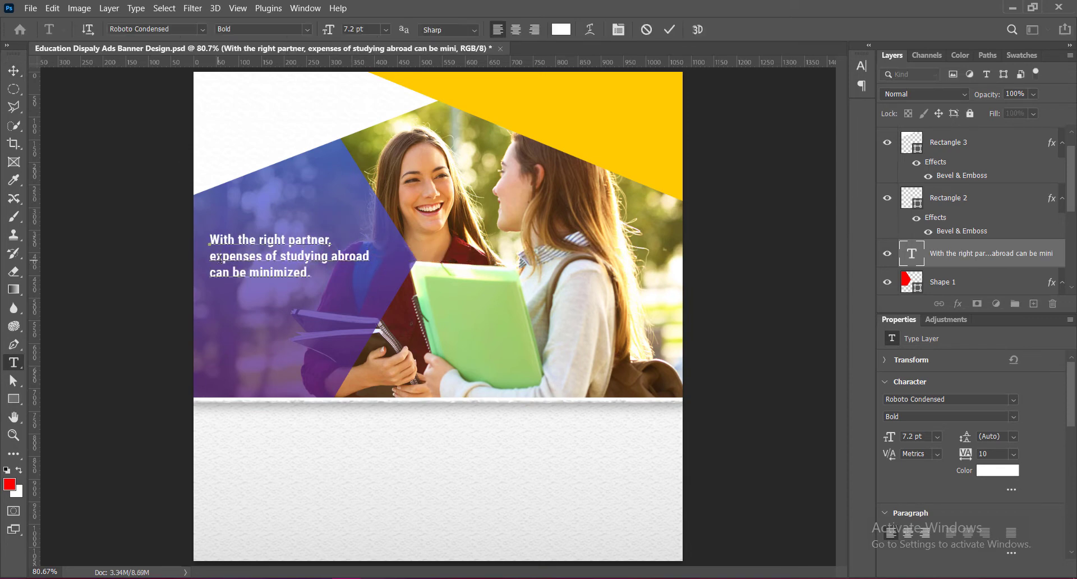
Capitalise the lower two lines' words so they read "Expenses of Studying Abroad" and "Can Be Minimized."
drag(210, 255, 216, 256)
text(E)
text(S)
drag(281, 256, 339, 256)
text(A)
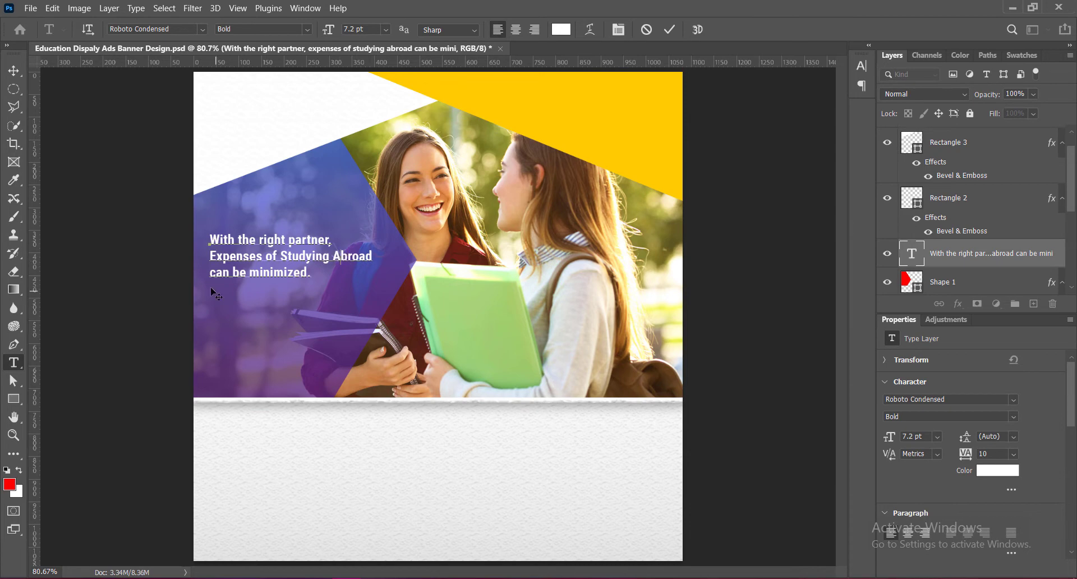
text(C)
drag(210, 272, 314, 273)
text(BM)
Set the whole text block to 12 pt and its first line, "With the right partner,", to 9 pt
key(ctrl+a)
click(386, 29)
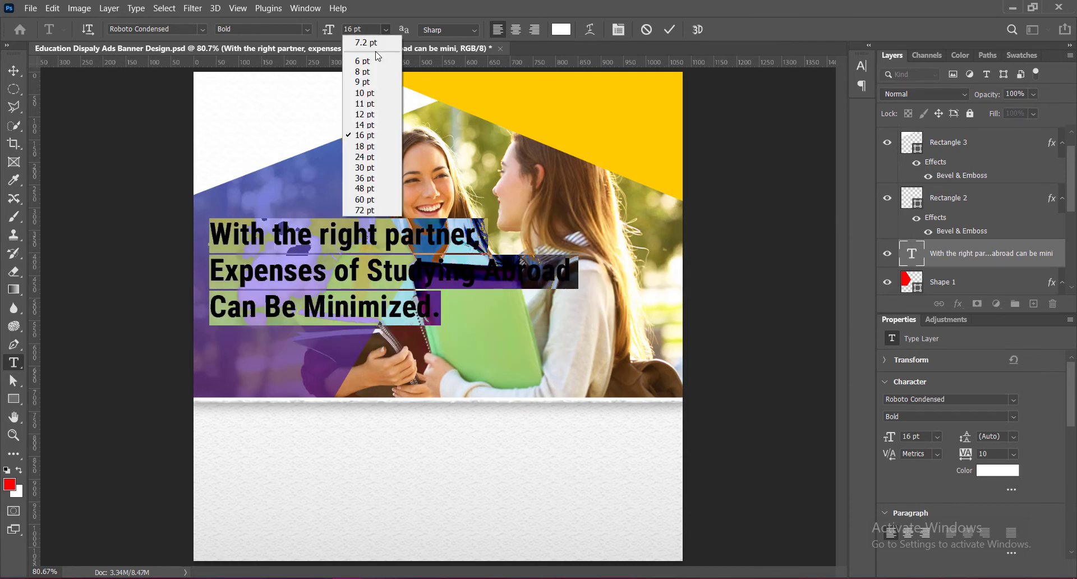
click(368, 108)
click(242, 272)
drag(210, 236, 414, 238)
click(386, 29)
click(370, 84)
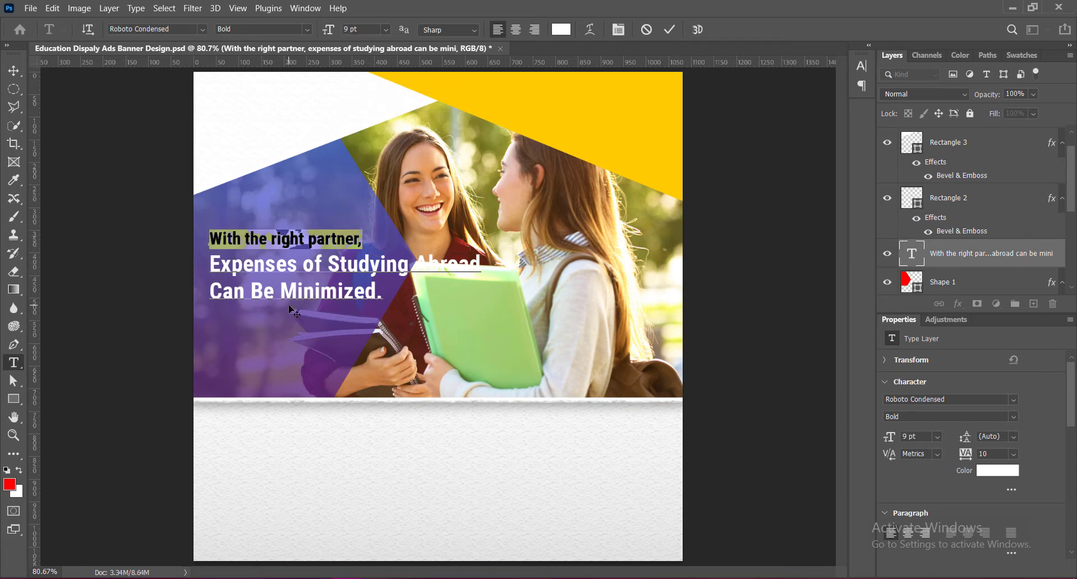
Set the tracking of the text's two lower lines to 0 and their font size to 12 pt
drag(210, 261, 400, 292)
click(861, 66)
click(838, 108)
click(814, 195)
click(761, 94)
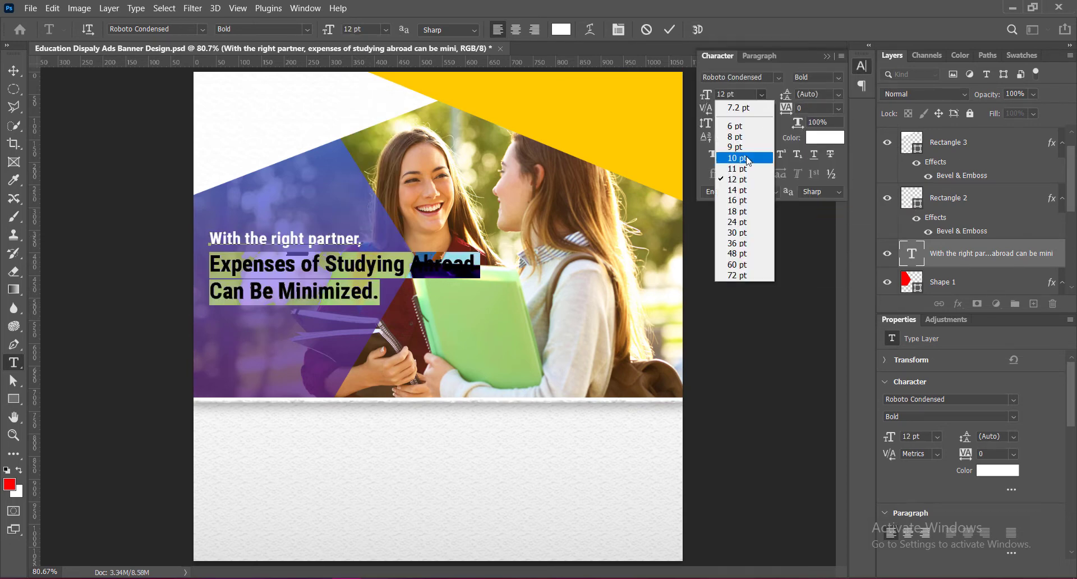
click(742, 159)
click(762, 95)
click(735, 175)
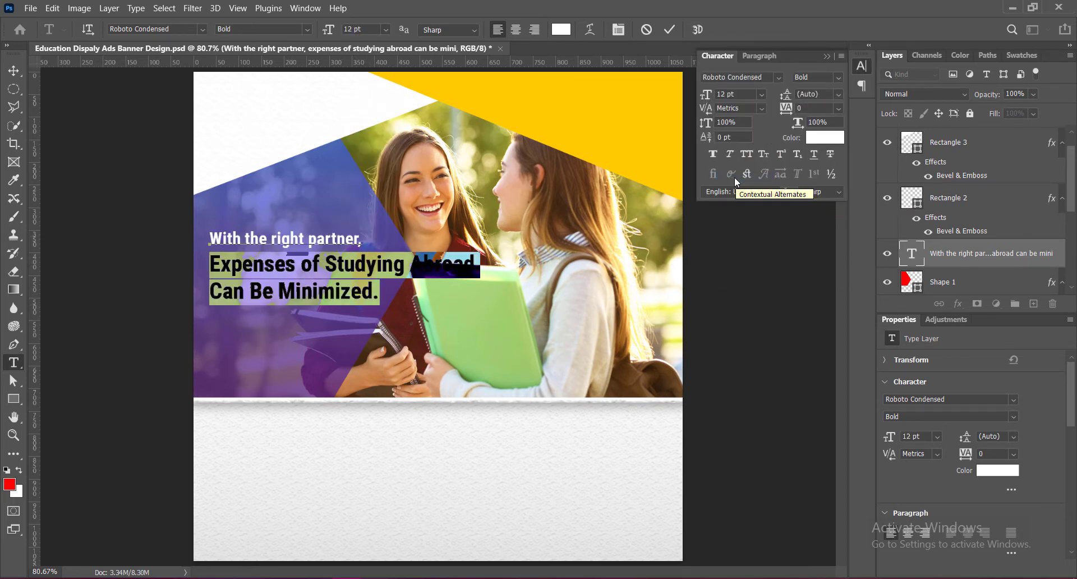
Try a leading of 11 pt on the two lower lines and of 14 pt and 12 pt on the last line
drag(210, 238, 366, 238)
click(861, 66)
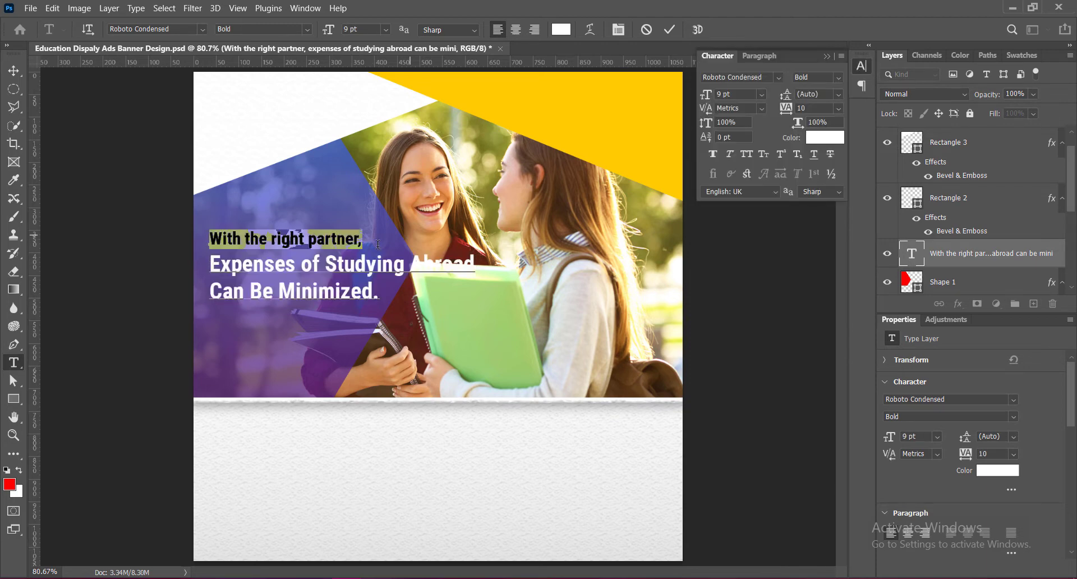
drag(211, 262, 383, 292)
click(838, 94)
click(815, 169)
click(212, 281)
drag(212, 281, 383, 285)
click(838, 95)
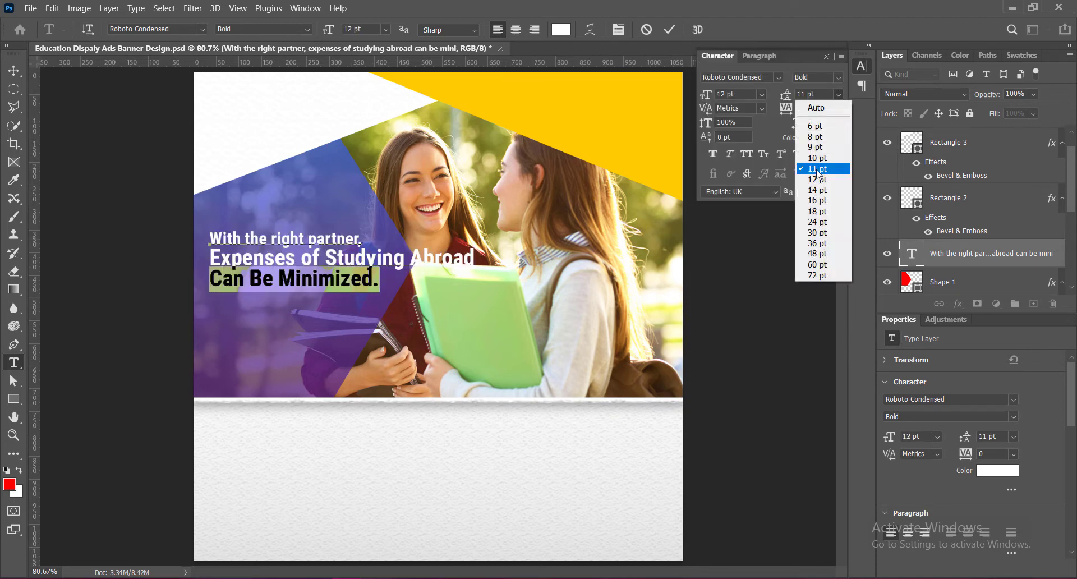
click(817, 190)
click(839, 95)
click(817, 180)
Set the leading of the two lower lines to 12 pt and that of the last line to 14 pt
drag(210, 261, 384, 287)
click(839, 94)
click(817, 179)
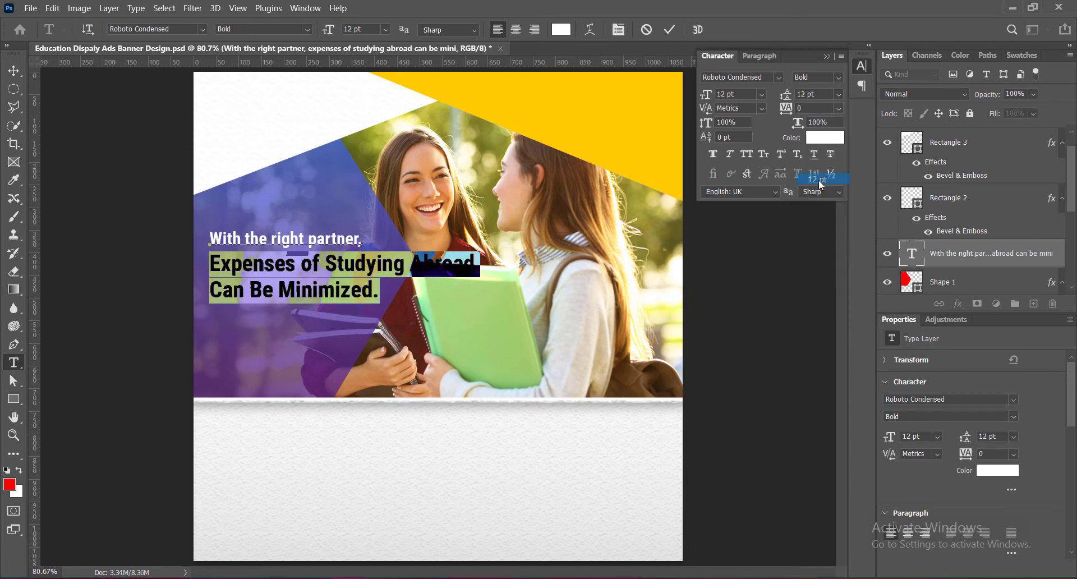
click(670, 29)
drag(211, 282, 383, 285)
click(862, 66)
click(669, 29)
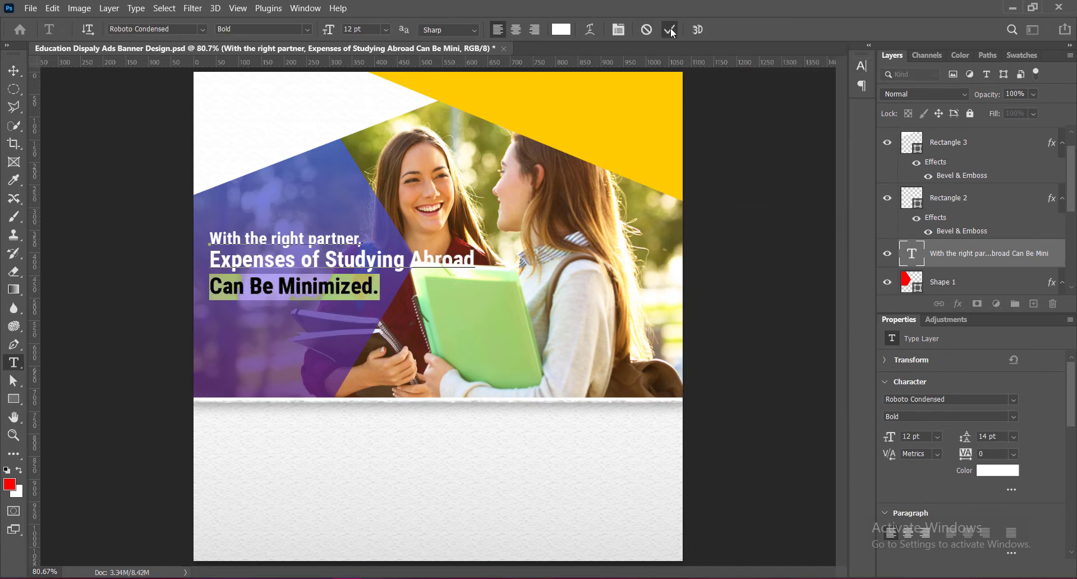
Recolour the two lower text lines bright yellow, based on the yellow corner shape's colour at full saturation
drag(211, 261, 383, 287)
click(561, 29)
click(599, 105)
click(882, 131)
click(1023, 124)
click(14, 71)
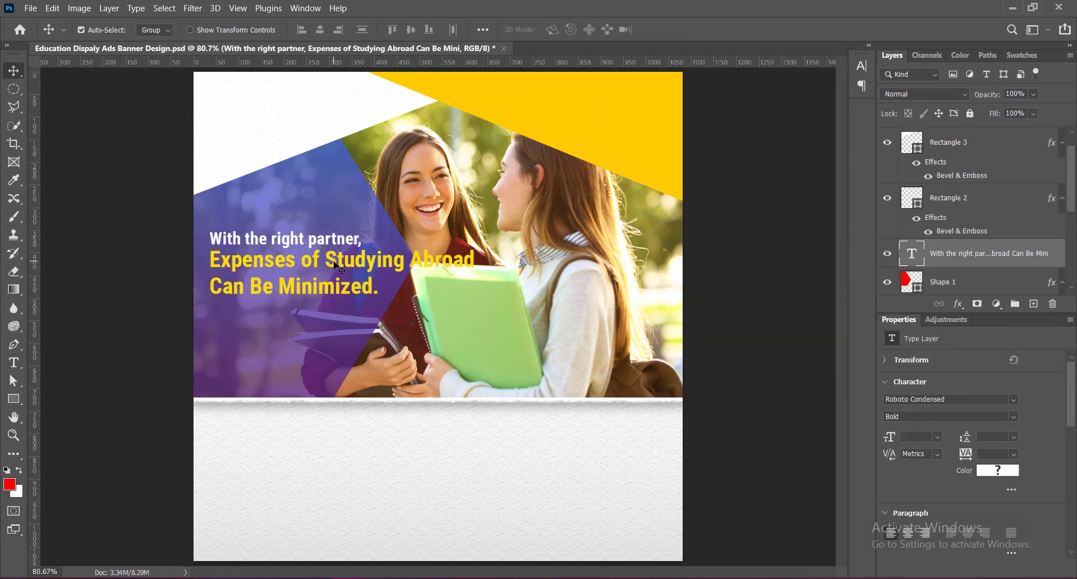
Rewrap the yellow text into the lines "Expenses of Studying", "Abroad Can Be" and "Minimized." and commit the edit
double_click(334, 262)
click(411, 260)
key(BackSpace)
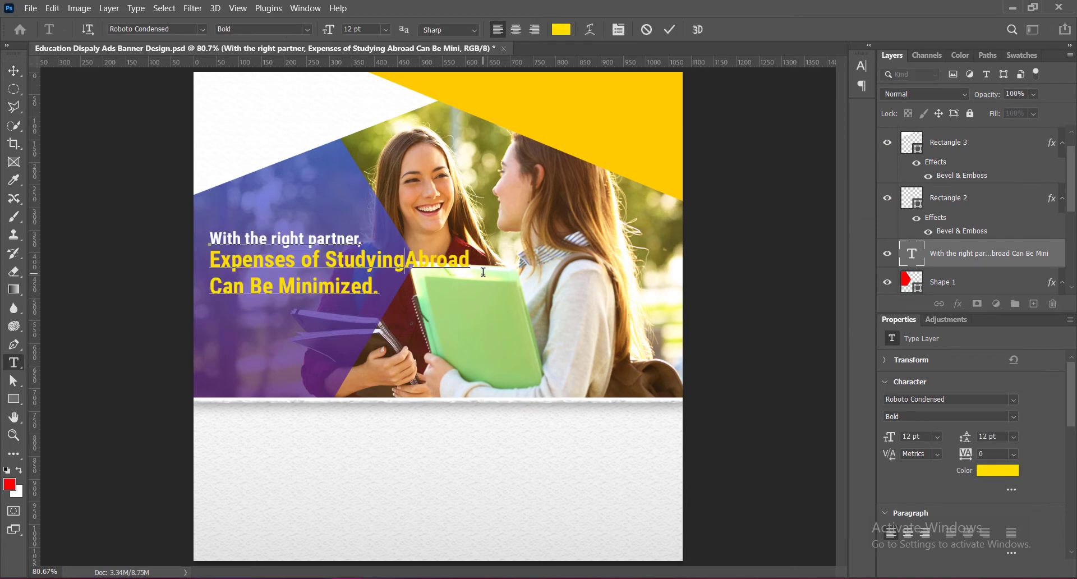
key(Return)
click(277, 287)
key(Delete)
click(348, 288)
key(Return)
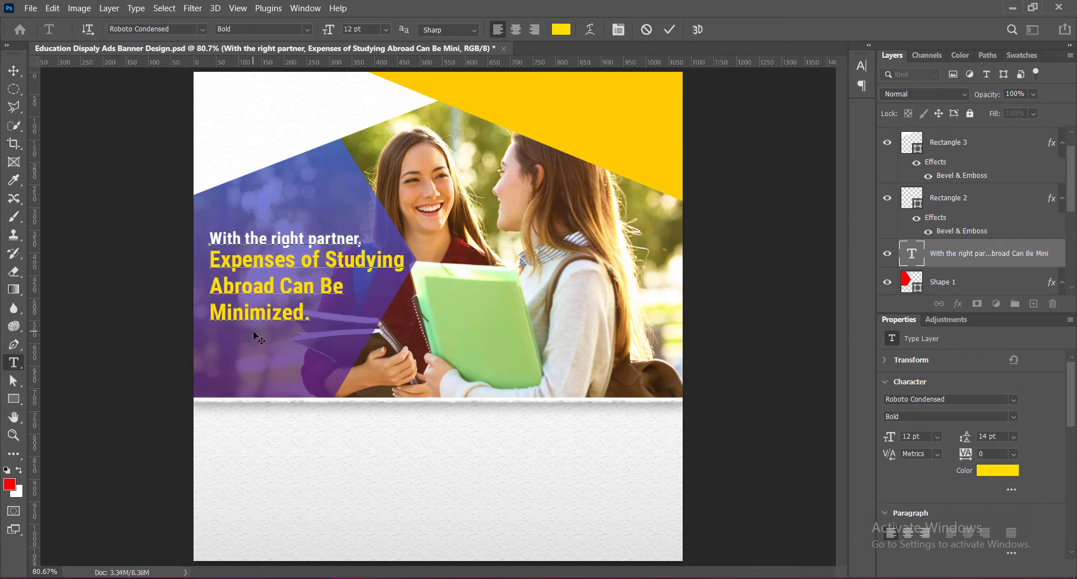
click(669, 29)
Shift the headline text slightly toward the banner's outer edge and scale it up to about 105%
key(v)
key(ctrl+t)
drag(326, 284, 319, 286)
drag(398, 330, 406, 336)
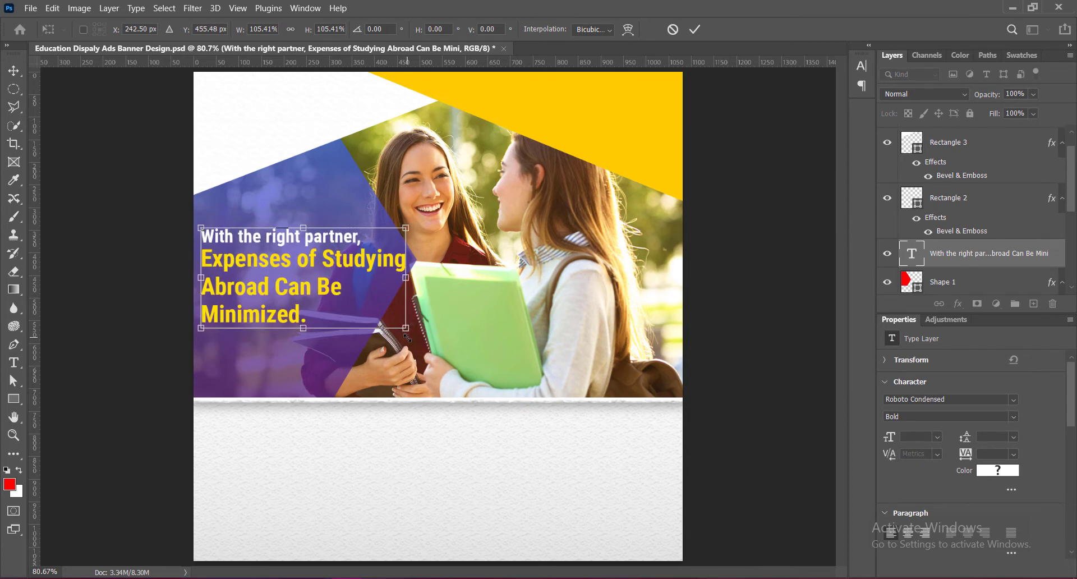
key(Return)
Move the gradient shape's pointed anchor outward past the headline so the shape is about 736 px wide
click(13, 381)
click(907, 282)
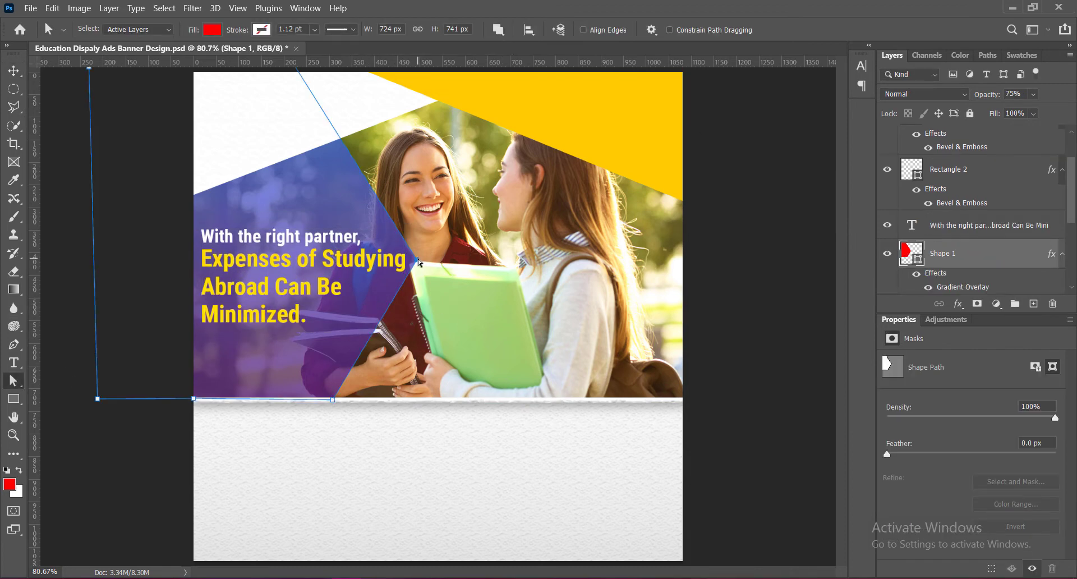
drag(415, 260, 426, 261)
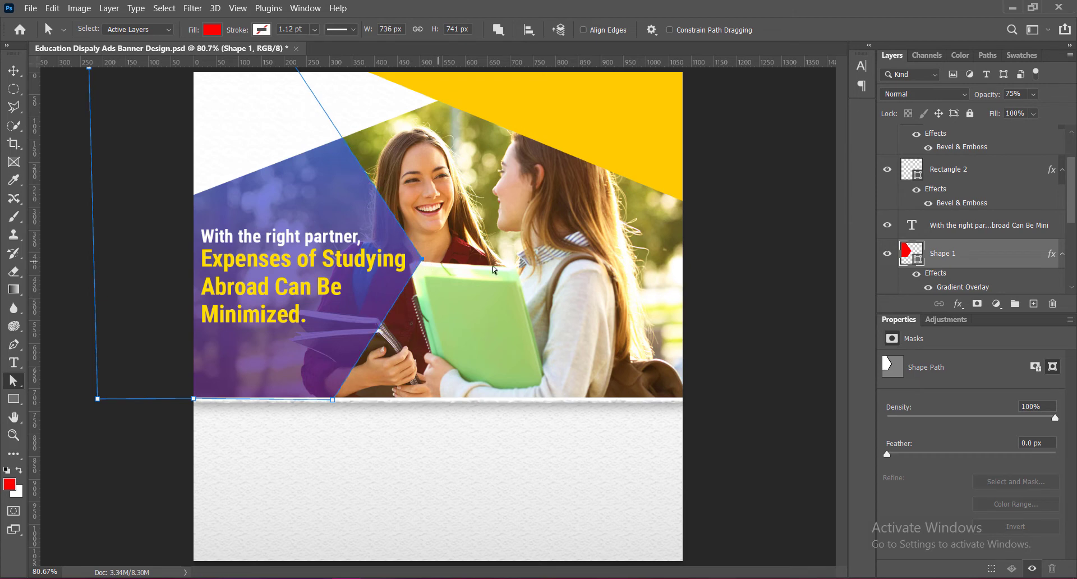
Nudge the headline text a few pixels to the right and down within the gradient shape
key(v)
click(387, 261)
key(Right)
key(Right)
key(Right)
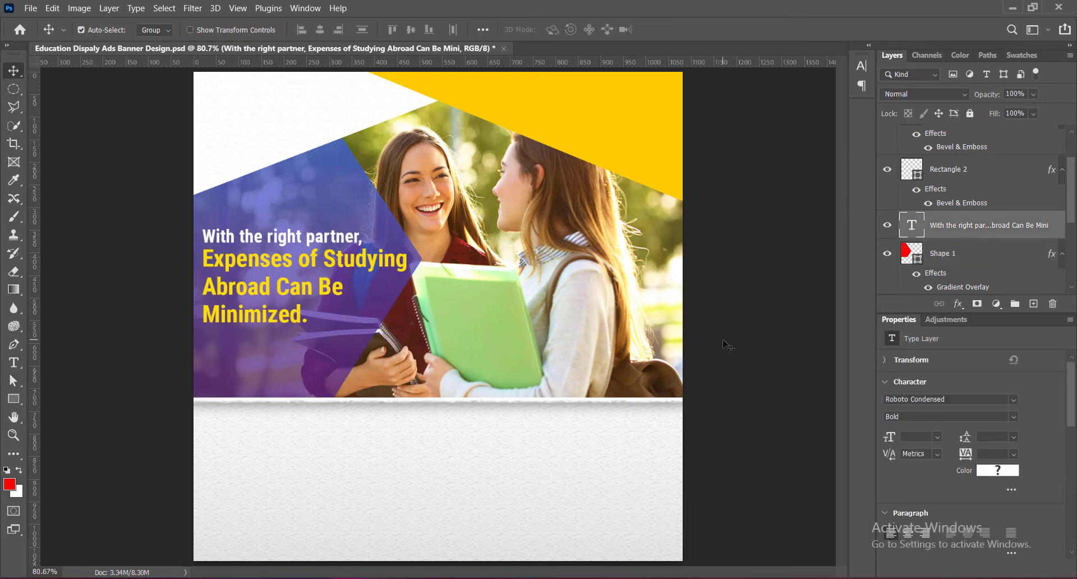
key(Down)
key(Down)
key(Down)
key(Down)
Add a Hard Mix drop shadow to the headline with 60% opacity, distance 0 px, spread 0% and size 51 px, and save the document
key(alt+l)
key(y)
key(d)
click(817, 141)
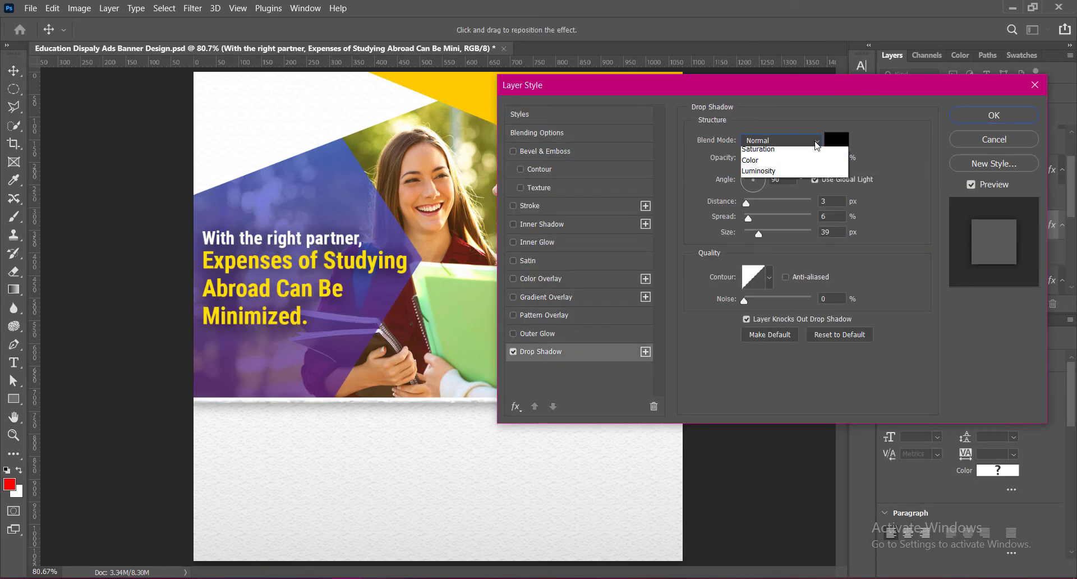
click(782, 375)
drag(746, 203, 741, 220)
mouse_move(758, 234)
mouse_down()
mouse_move(777, 234)
mouse_move(759, 234)
mouse_up()
text(45)
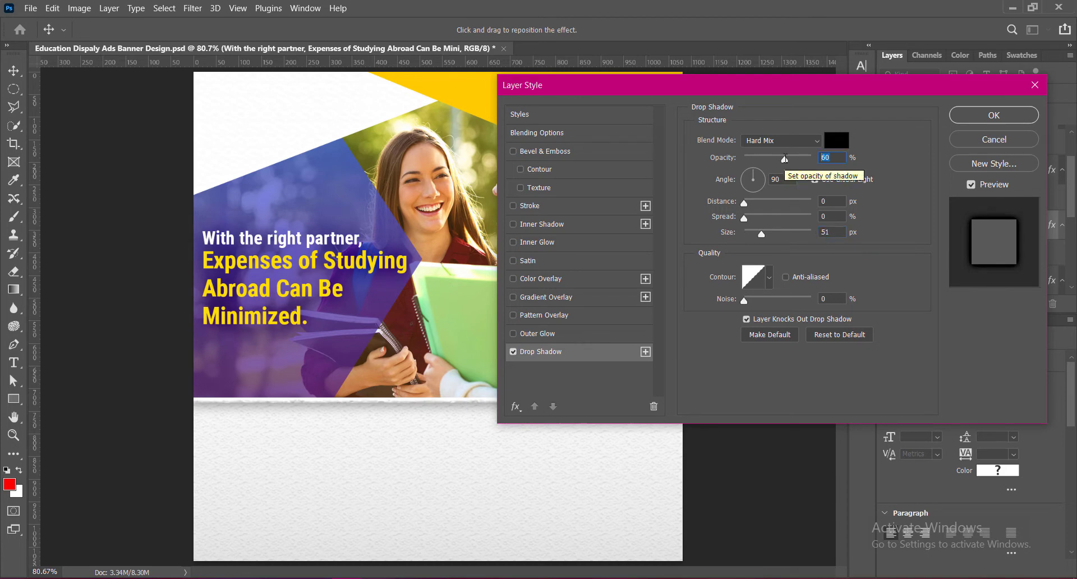
key(Return)
key(ctrl+s)
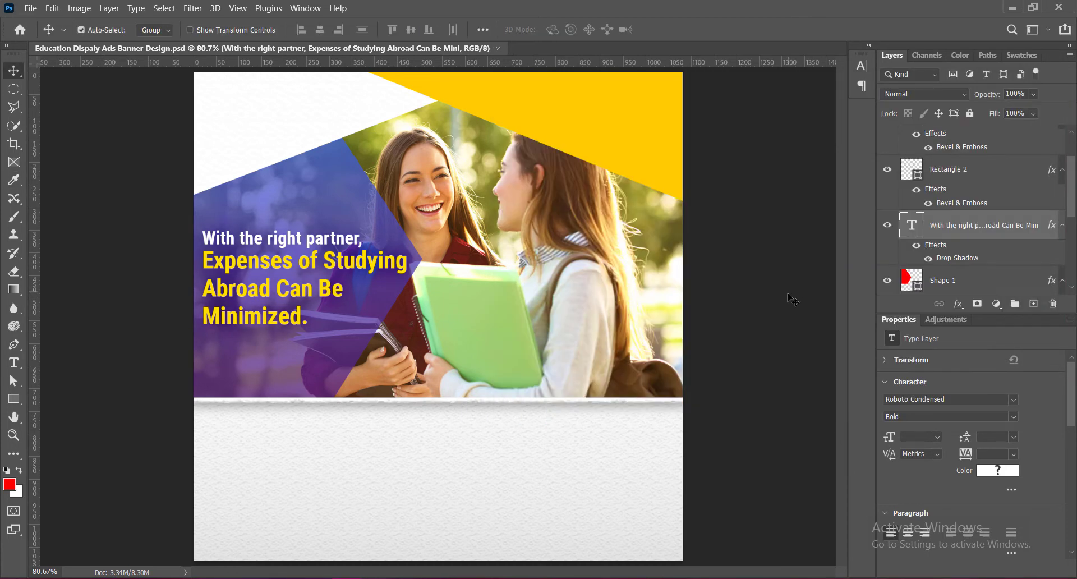
Change the colour of the headline's three yellow lines to ffea00 and commit the text
double_click(911, 225)
drag(203, 261, 309, 318)
click(561, 29)
click(896, 281)
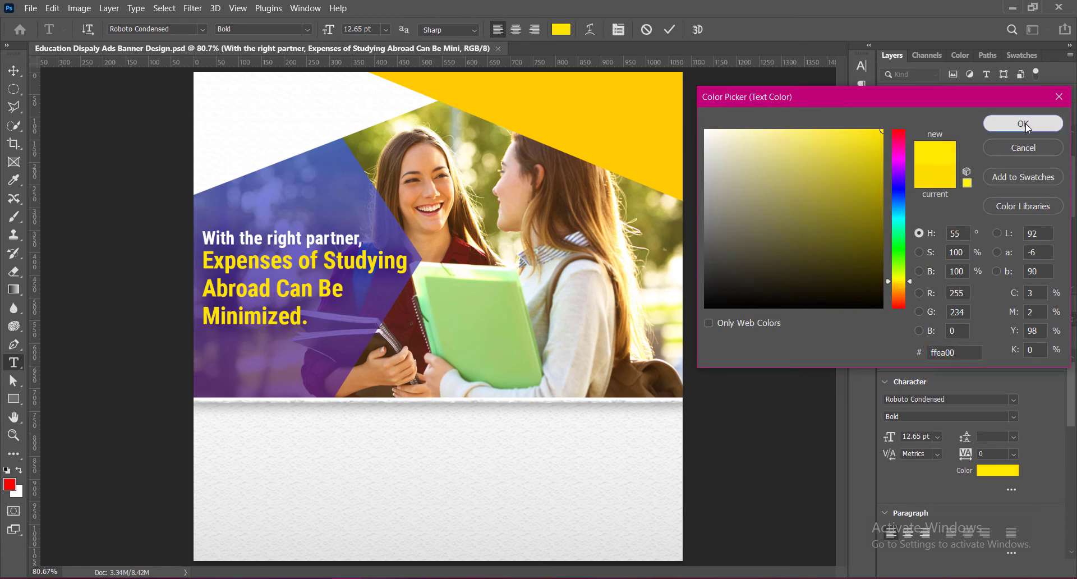
click(1023, 123)
key(ctrl+Return)
Add a new layer above the headline and set the type to centred with the dark purple colour 1e0030
click(1033, 304)
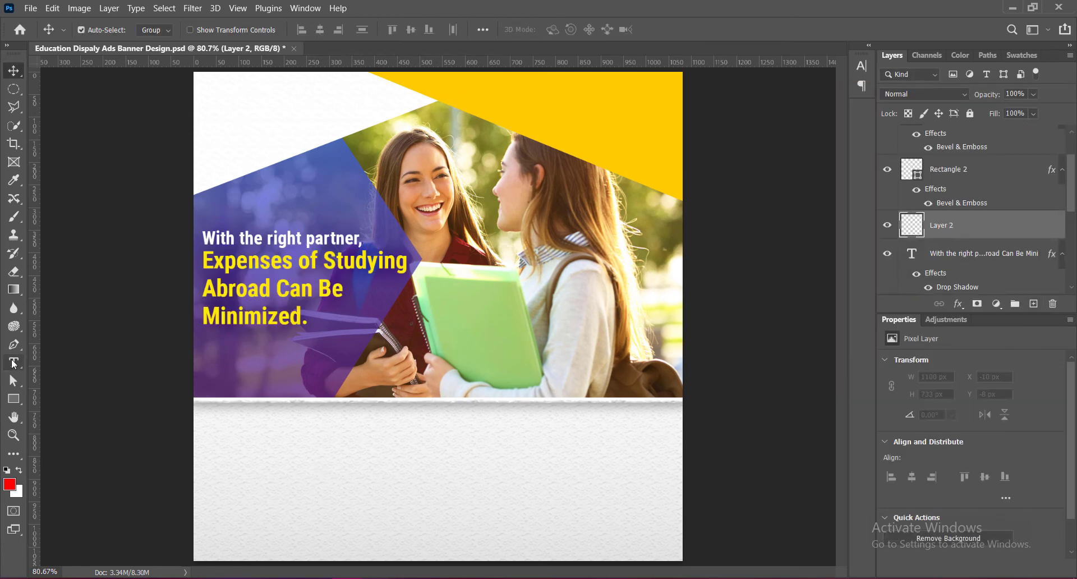
click(13, 362)
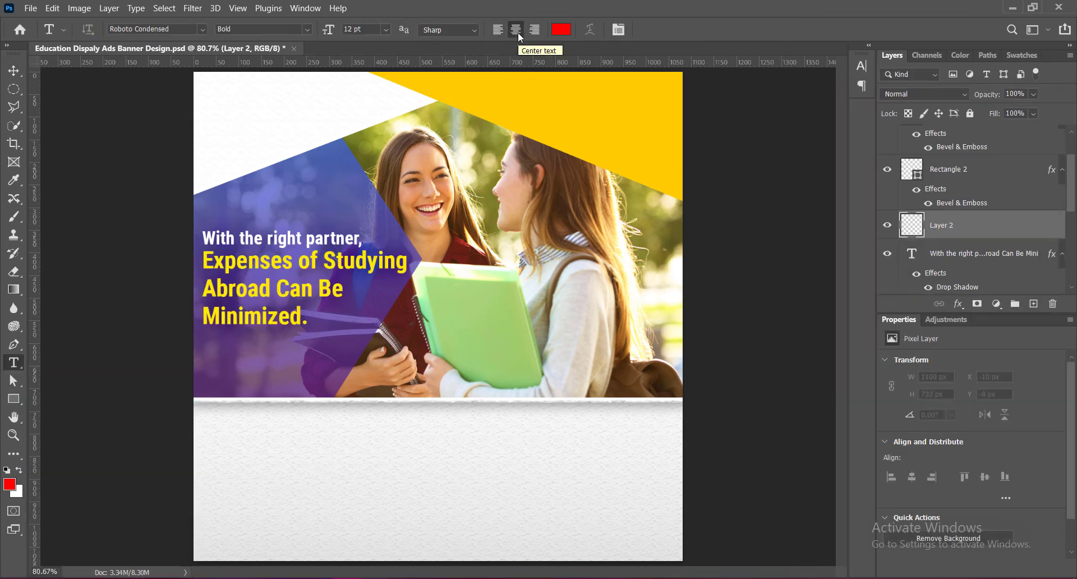
click(562, 30)
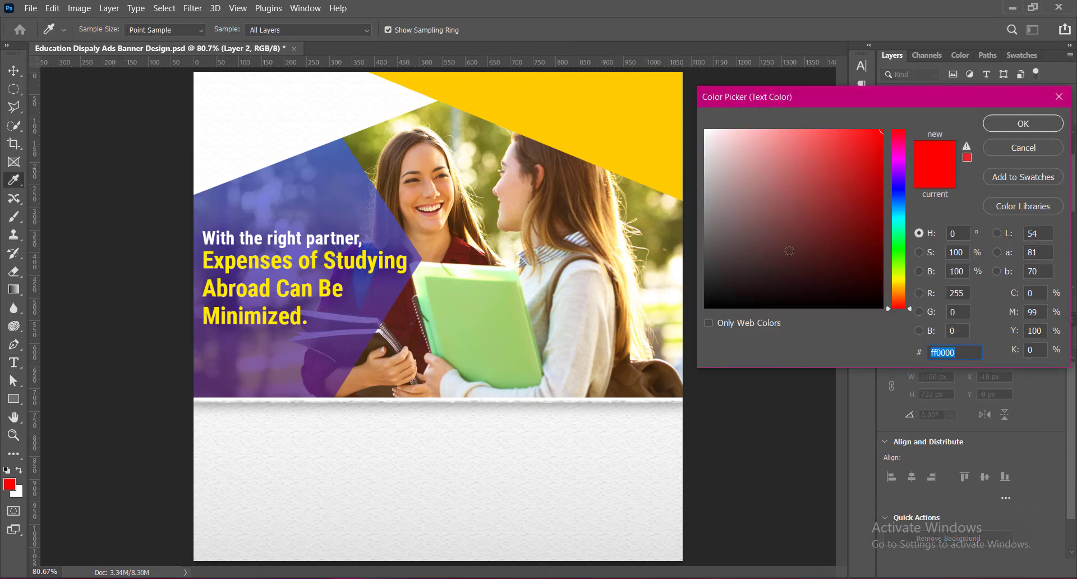
click(350, 175)
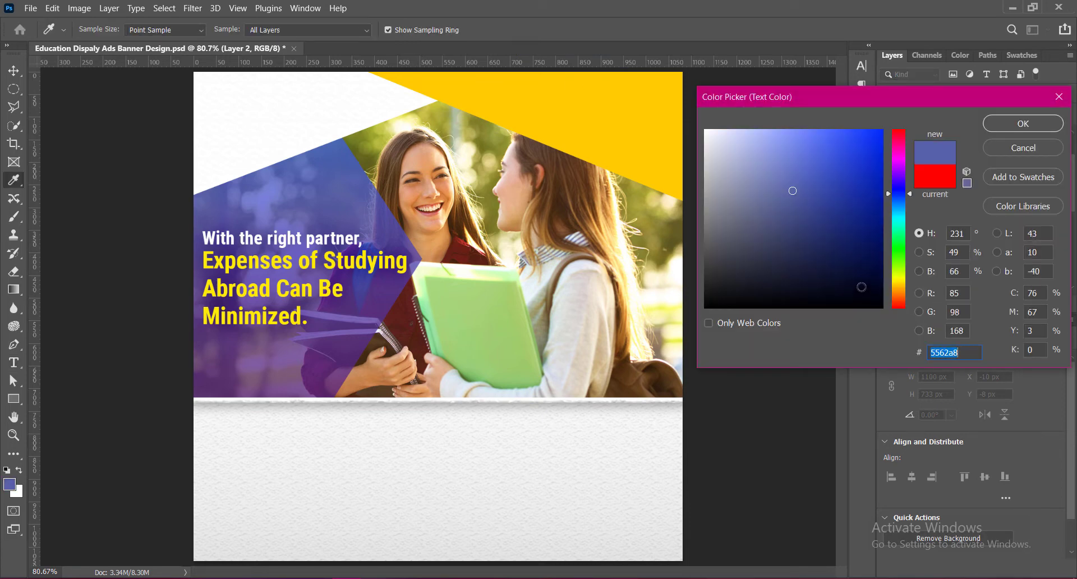
click(345, 361)
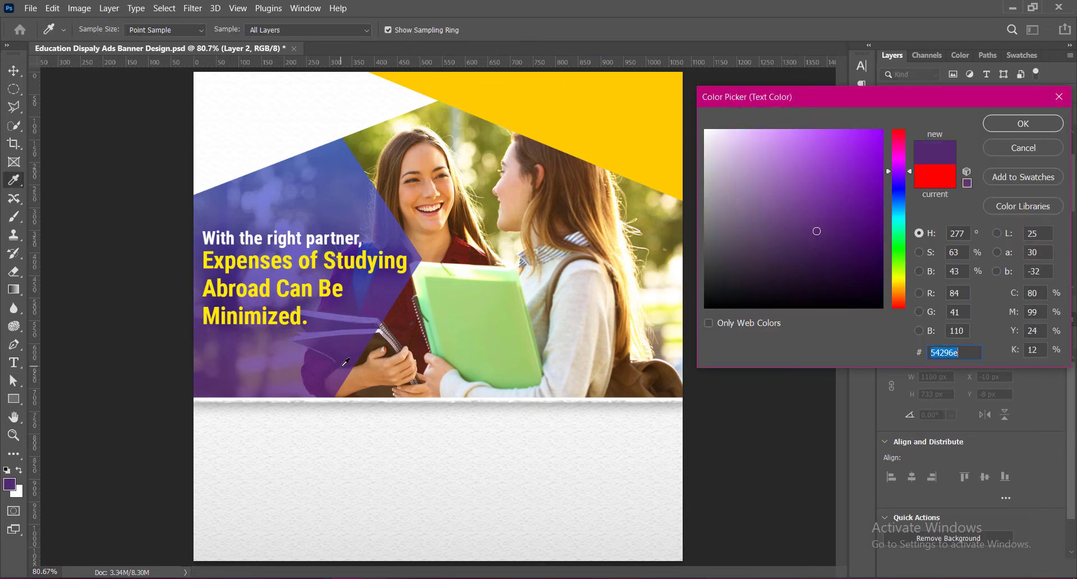
click(881, 275)
click(1023, 122)
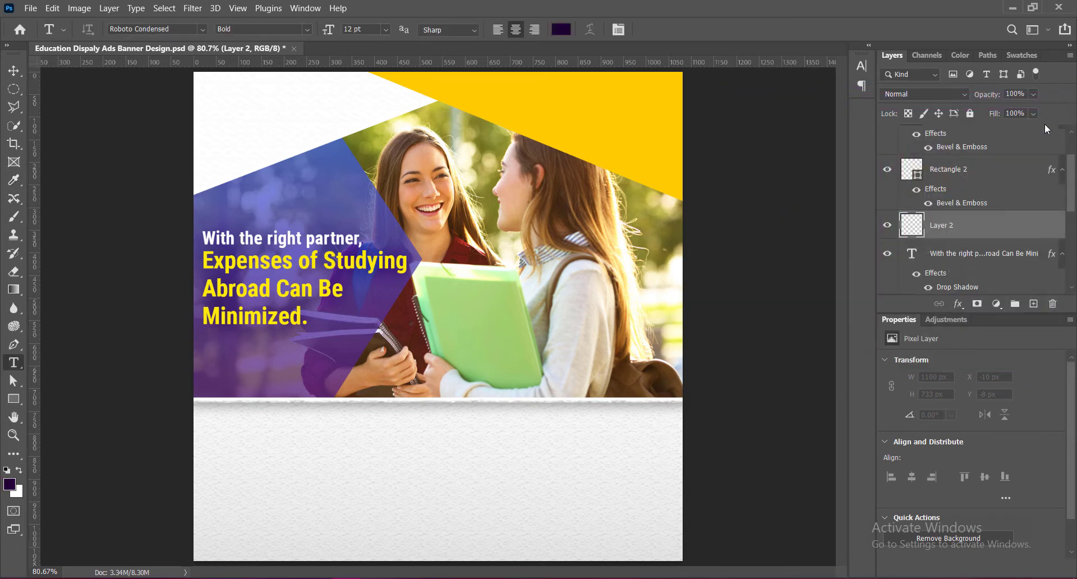
Add the text "Choosing Our Institute is the first step to achieving your dream education aboroad!" beneath the torn-edge strip, broken into two lines after "step"
click(420, 443)
text(Choosing Our Institute is the first step to achieving your dream education aboroad!)
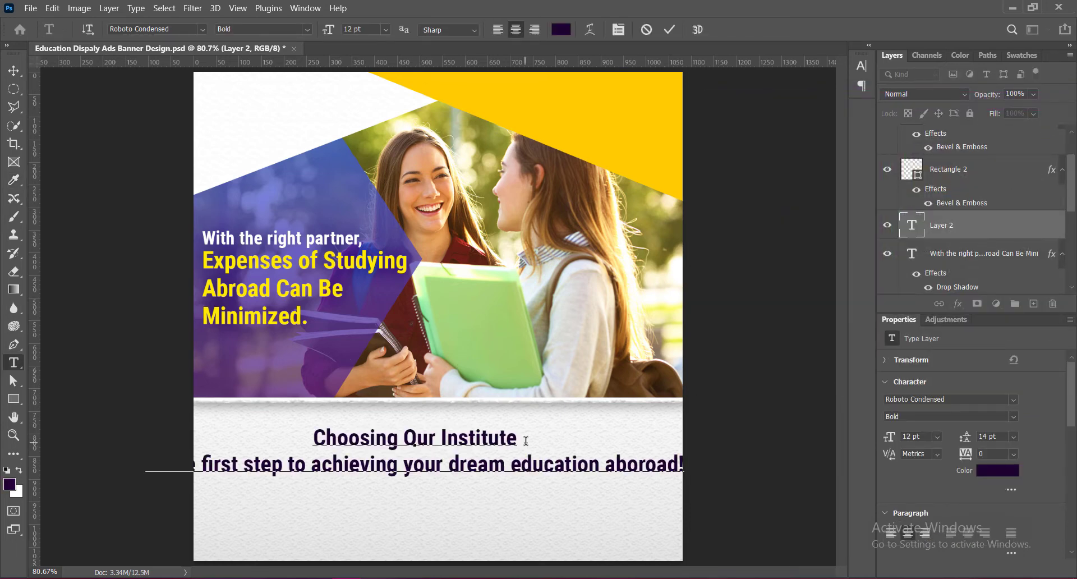
click(560, 468)
key(Return)
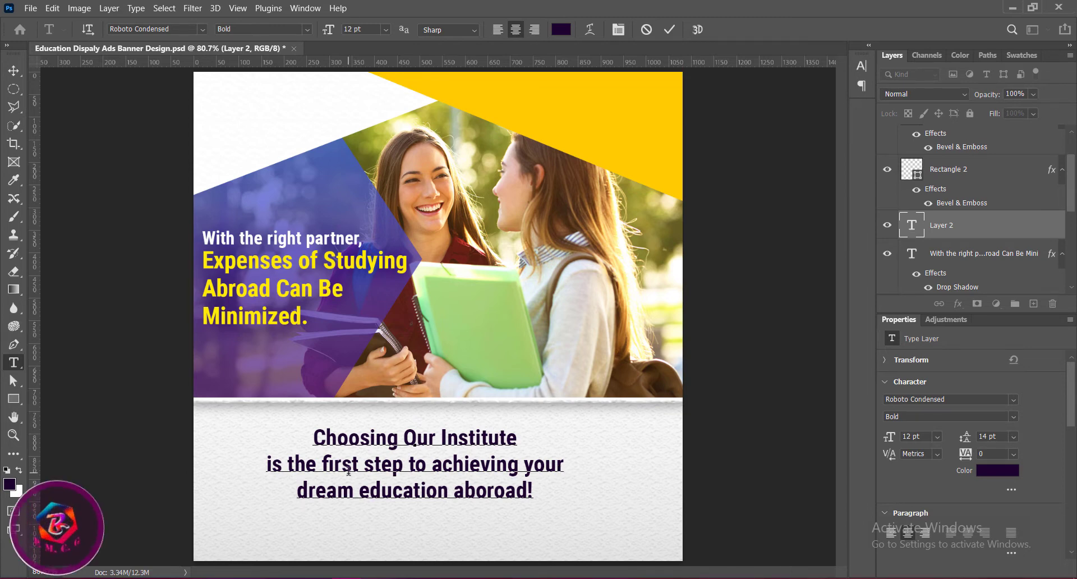
click(470, 473)
key(Return)
key(End)
key(Delete)
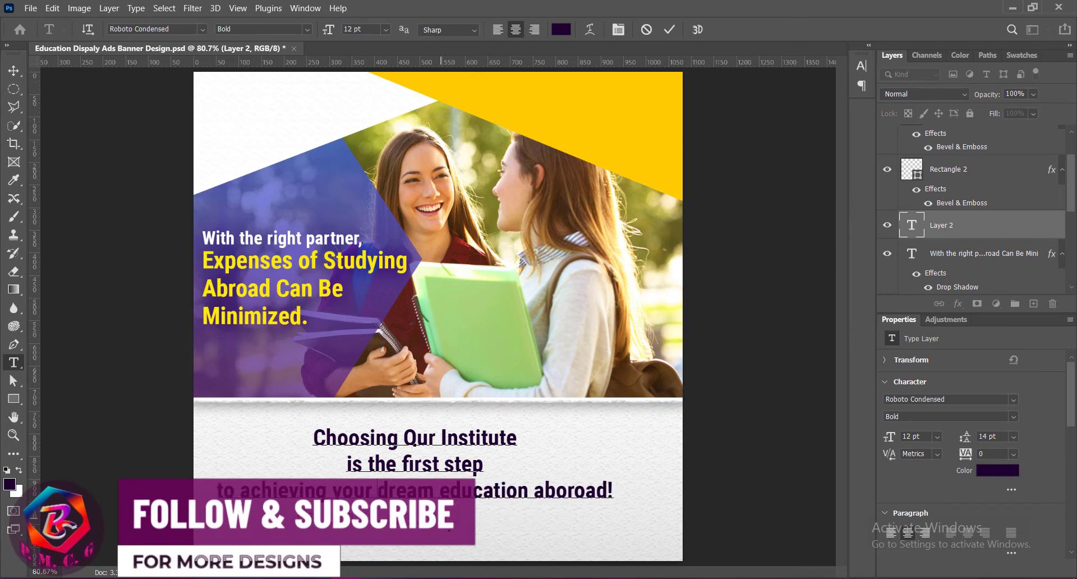
click(352, 470)
key(BackSpace)
Recolour the words "is the first step" and "to achieving your" in the tagline to blue 00289d
drag(452, 437, 587, 437)
click(561, 29)
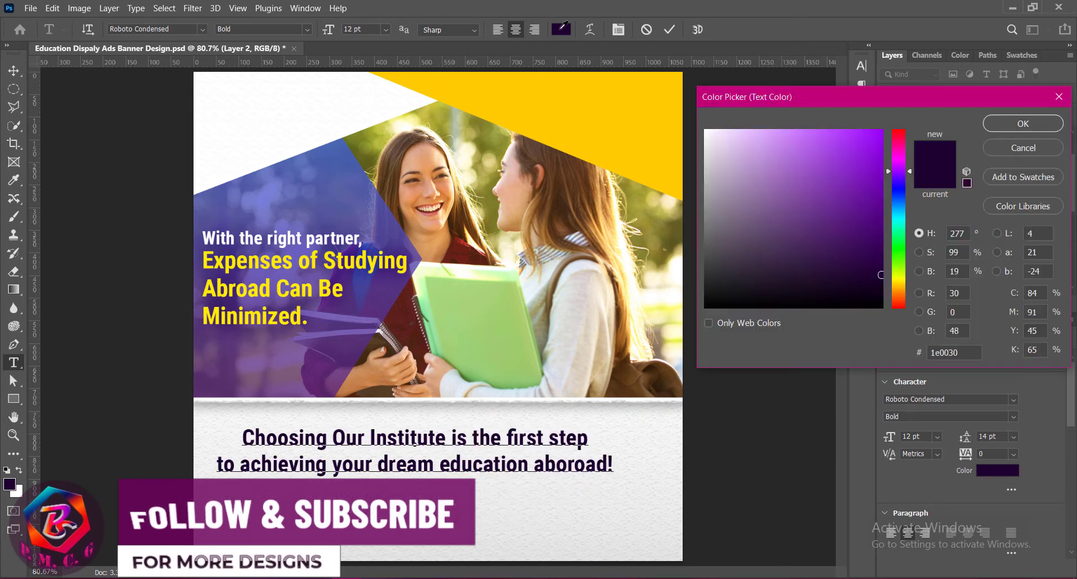
text(00289d)
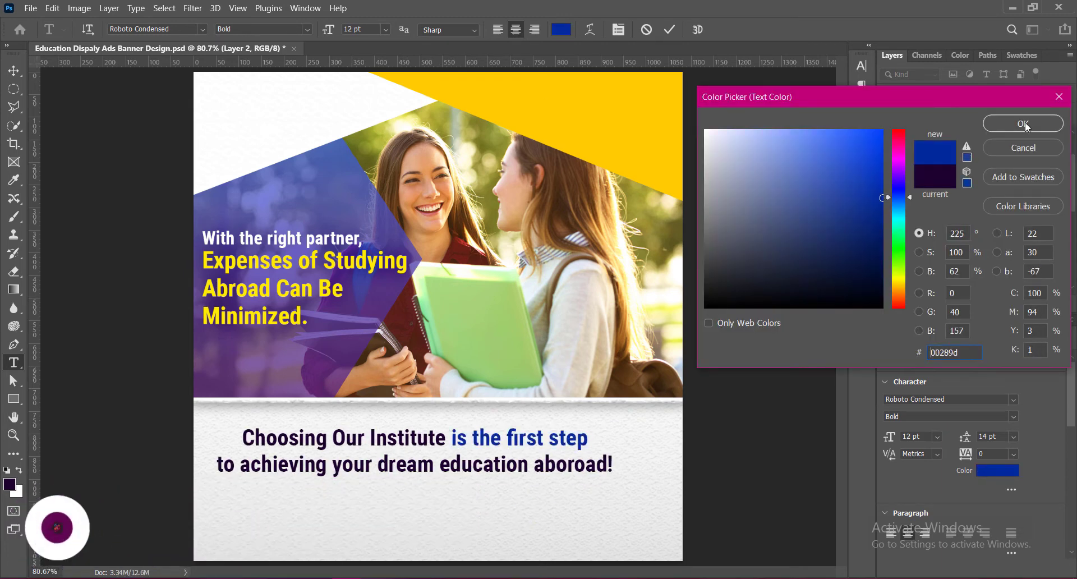
click(1023, 124)
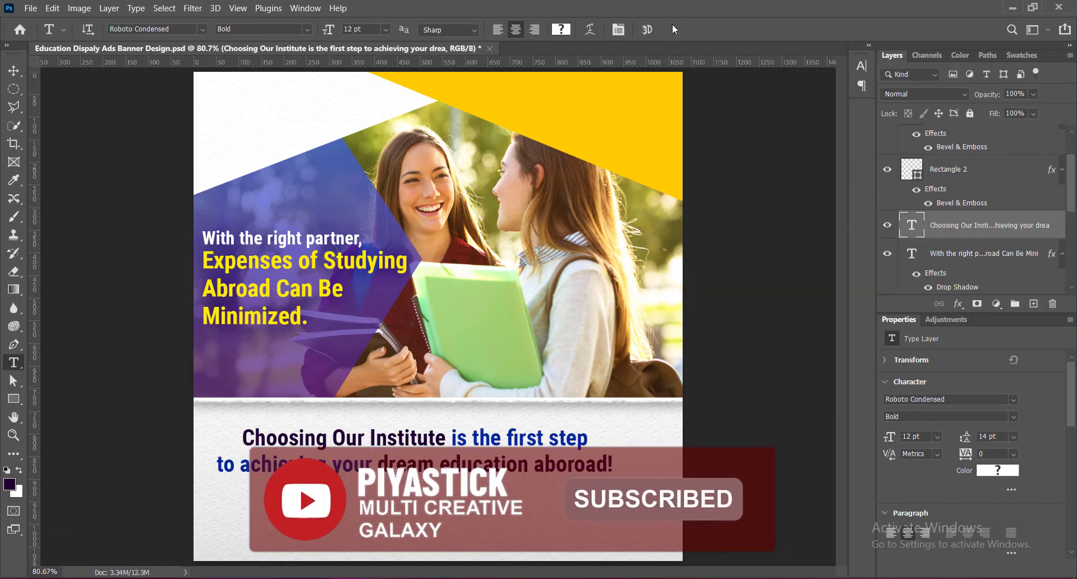
Set the whole tagline to 14 pt with 16 pt leading and commit the text
key(ctrl+a)
click(385, 29)
click(364, 124)
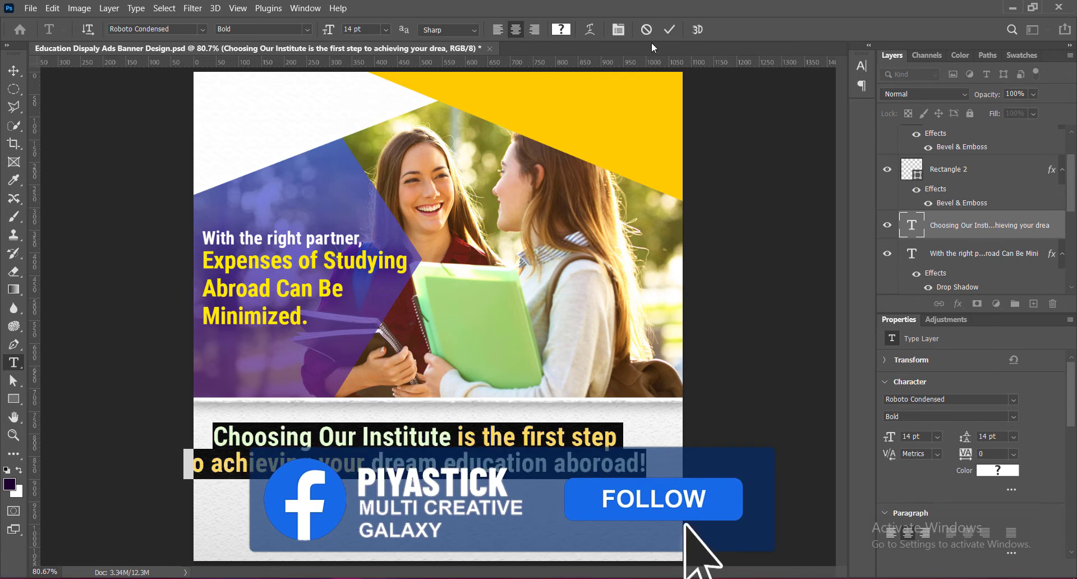
click(861, 66)
click(838, 93)
click(817, 201)
click(826, 56)
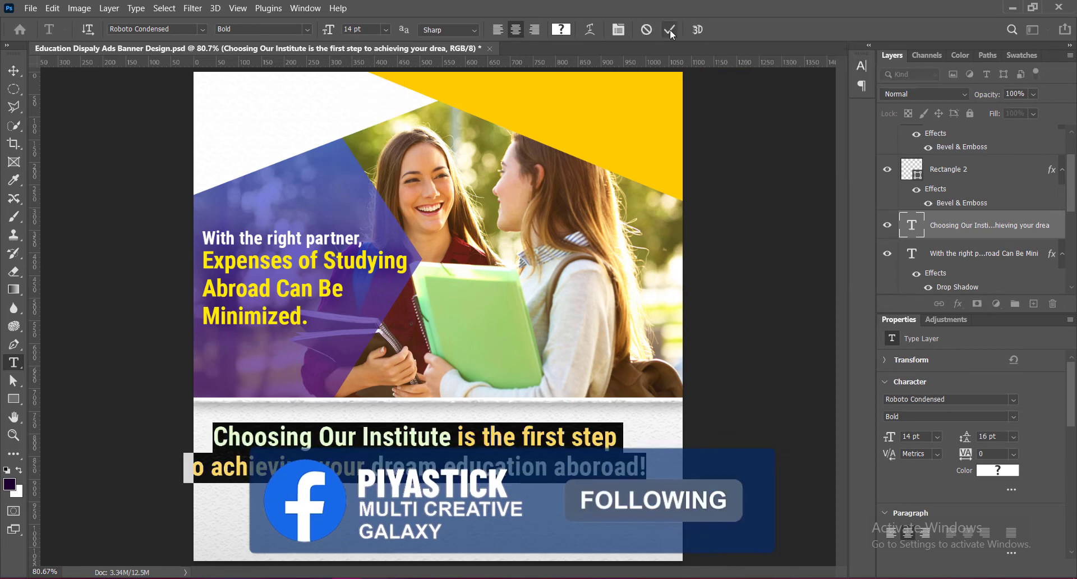
click(670, 29)
Centre the tagline horizontally on the canvas and nudge it up closer to the torn-edge strip
key(v)
drag(343, 441, 364, 444)
key(ctrl+t)
drag(443, 447, 442, 447)
key(Up)
key(Up)
key(Up)
key(Up)
key(Up)
key(Up)
key(Up)
key(Up)
key(Up)
key(Up)
key(Up)
key(Up)
key(Up)
key(Up)
key(Up)
key(Up)
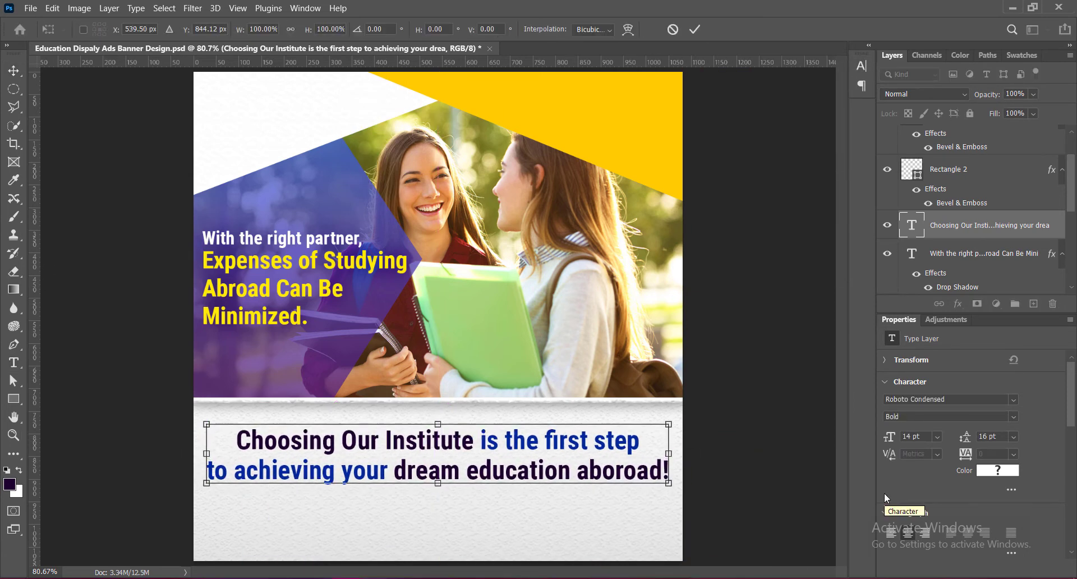
key(Return)
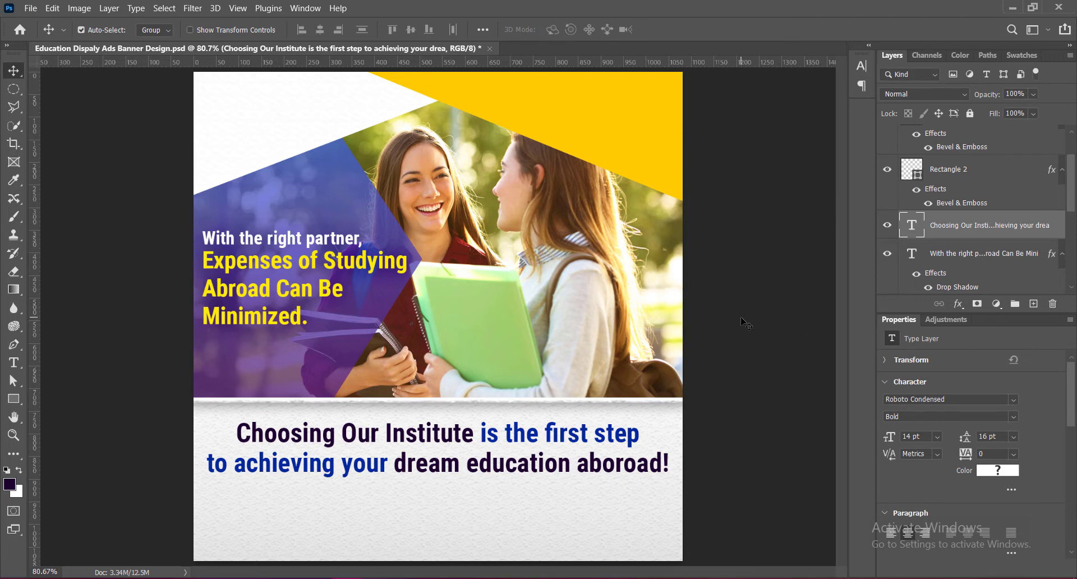
key(Up)
key(Up)
key(Up)
key(Up)
key(Up)
key(Up)
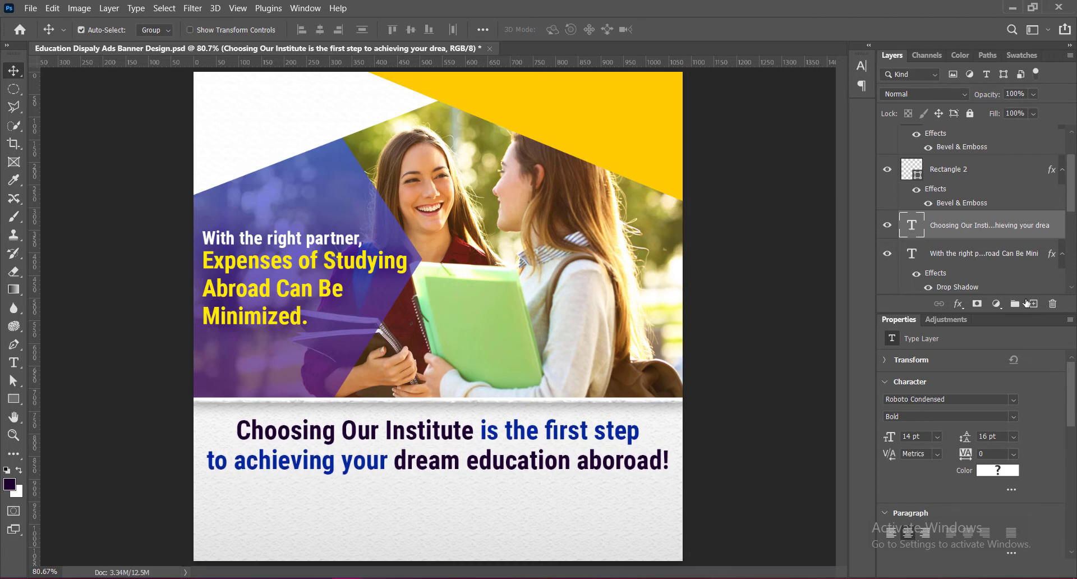
Add a new layer and draw a dark purple rectangle about 697 x 88 px beneath the tagline
click(1031, 303)
right_click(13, 398)
click(56, 399)
drag(276, 495, 590, 535)
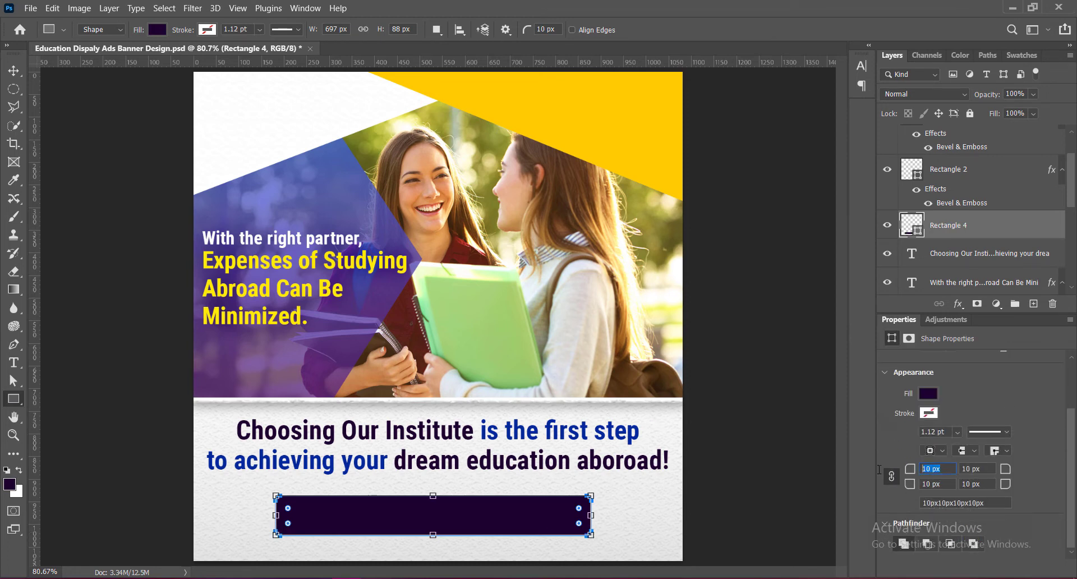
Set all four corner radii of the rectangle beneath the tagline to 27 px
key(Return)
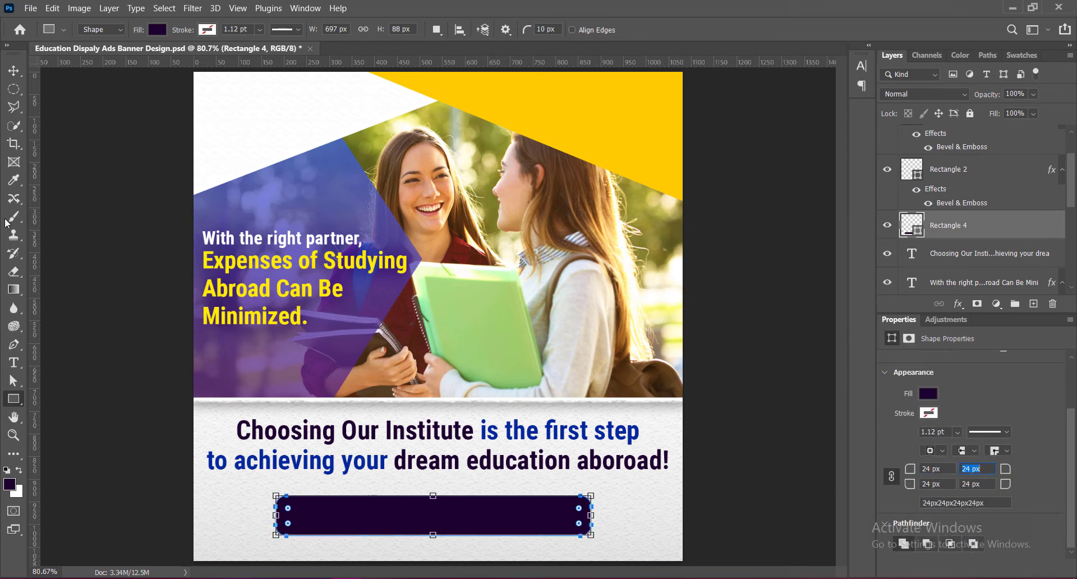
key(v)
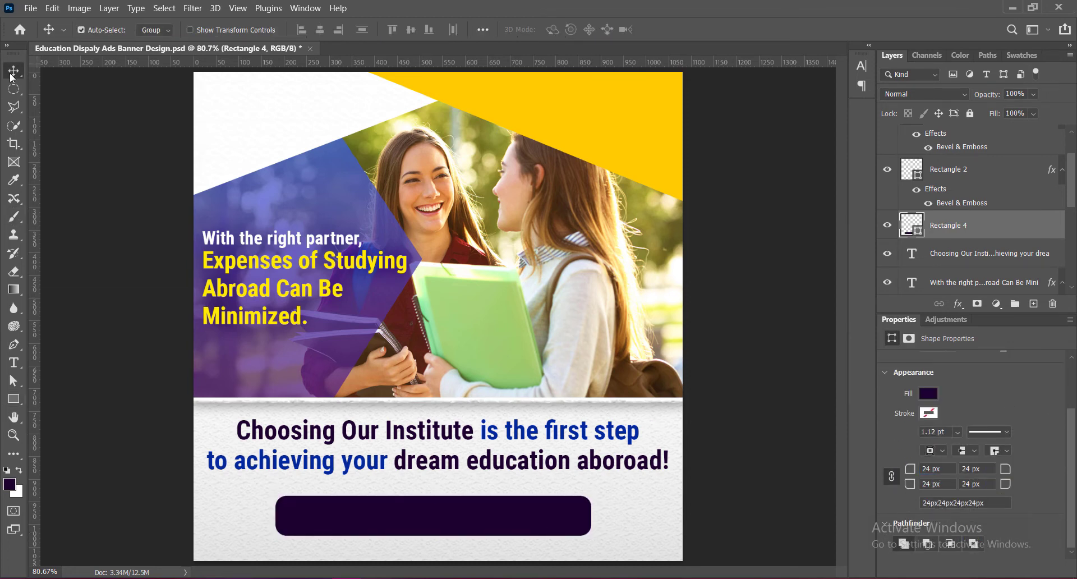
double_click(926, 469)
text(27)
key(Tab)
click(397, 516)
Change the rounded rectangle's fill to a purple sampled from the lower part of the translucent shape over the photo
double_click(910, 226)
click(316, 378)
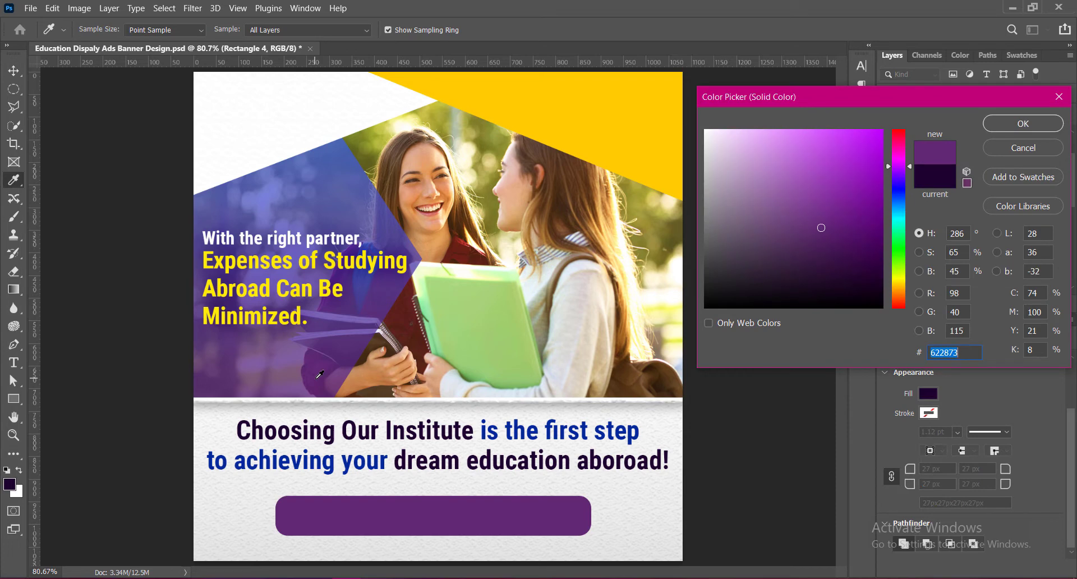
click(384, 309)
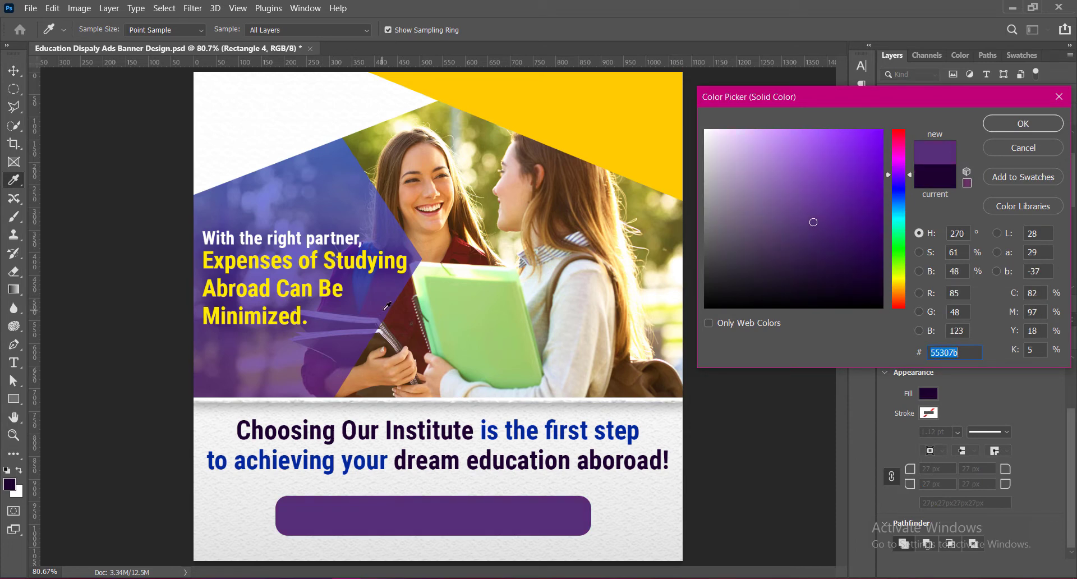
click(236, 379)
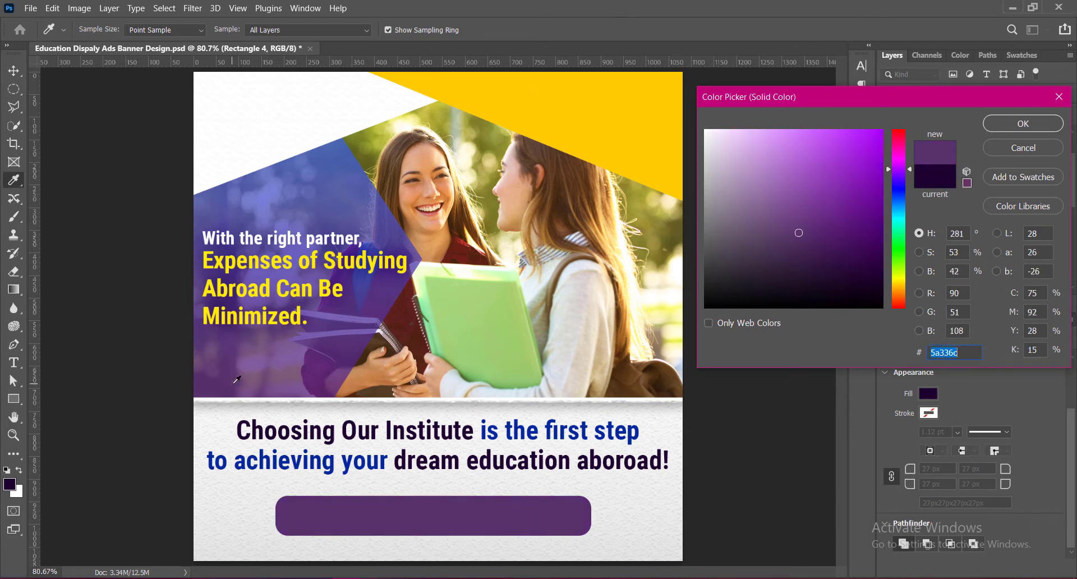
click(327, 374)
click(1022, 123)
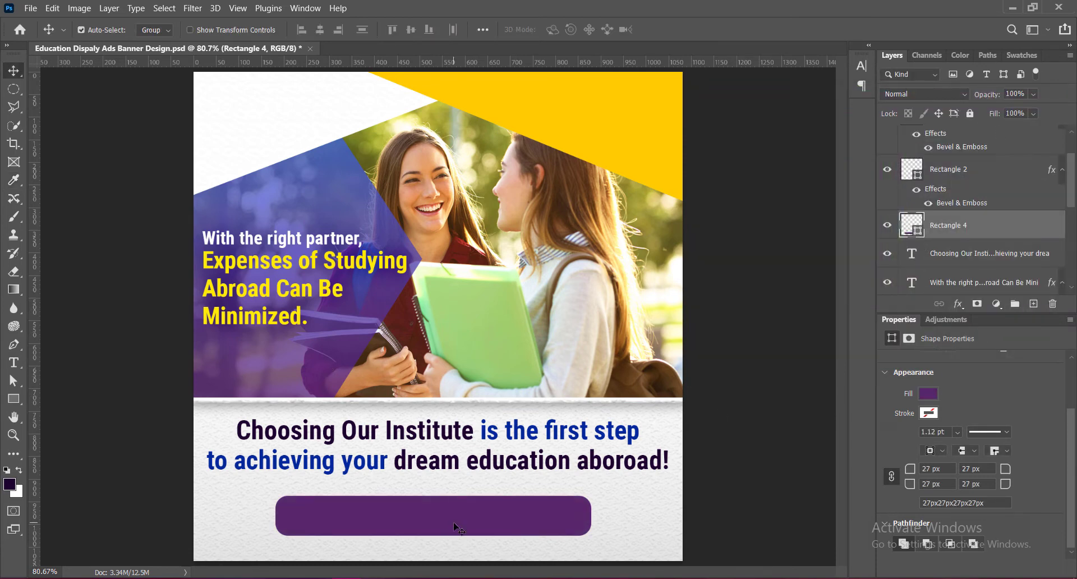
Reduce the rounded rectangle's height to about 80.68%, centre it on the canvas closer to the tagline, and save the document
key(ctrl+t)
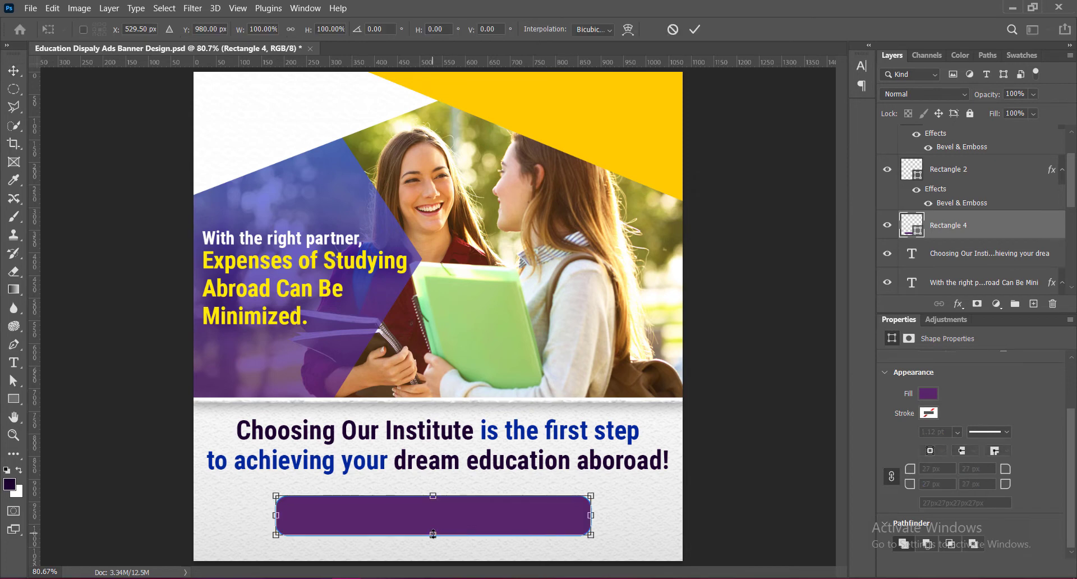
drag(433, 536, 453, 503)
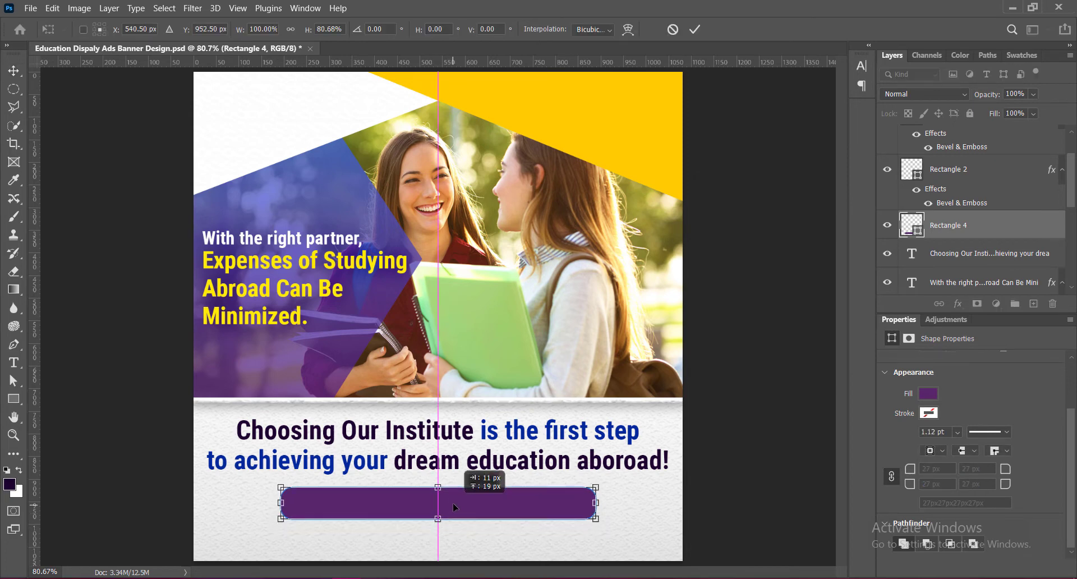
key(Return)
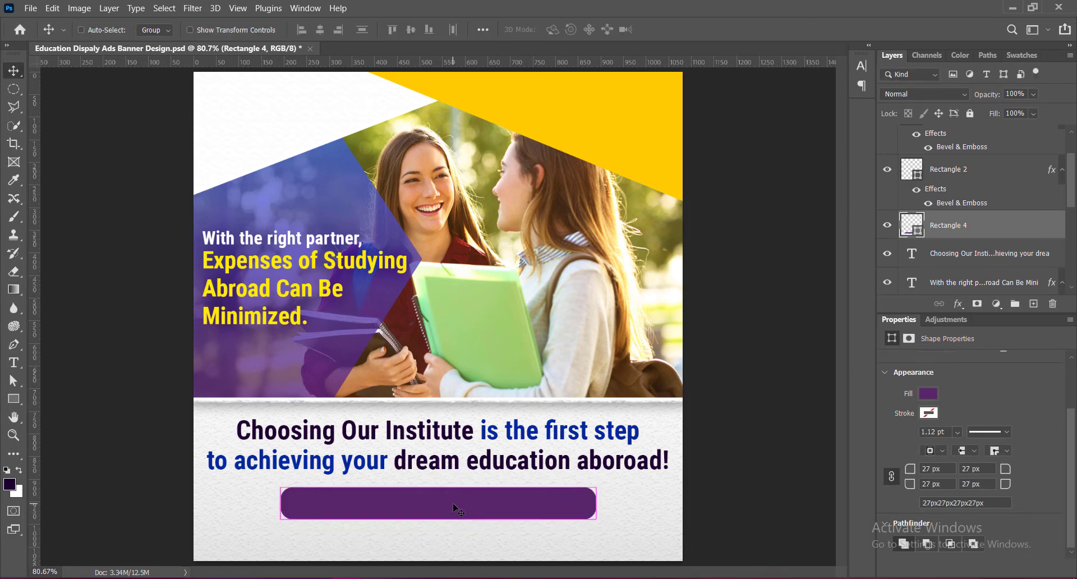
key(ctrl+s)
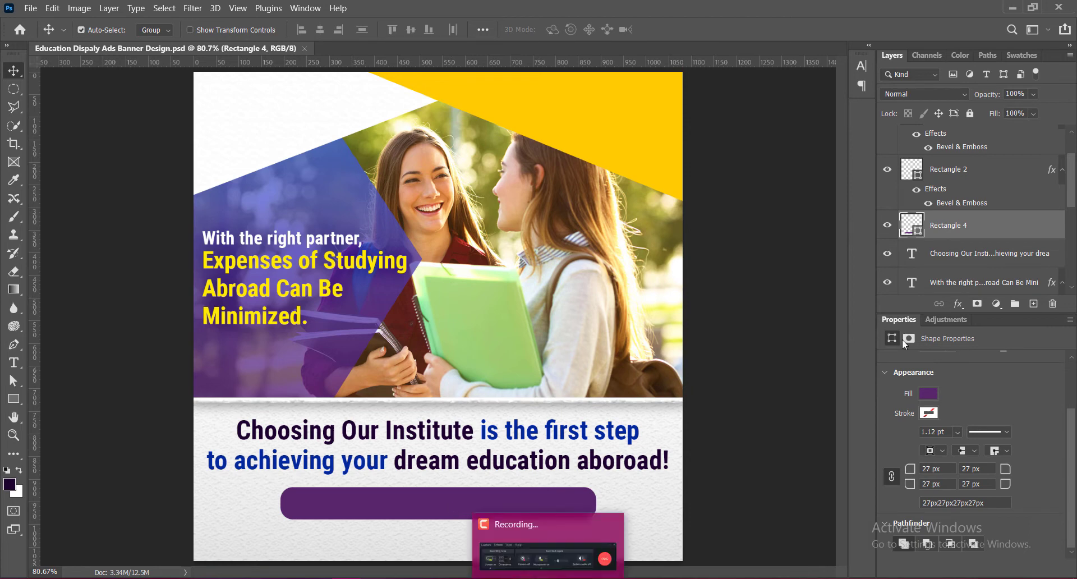
Add the text "BOOK YOUR COUNSELLING SESSION NOW" on a new layer over the rounded rectangle
key(ctrl+shift+alt+n)
key(t)
click(416, 506)
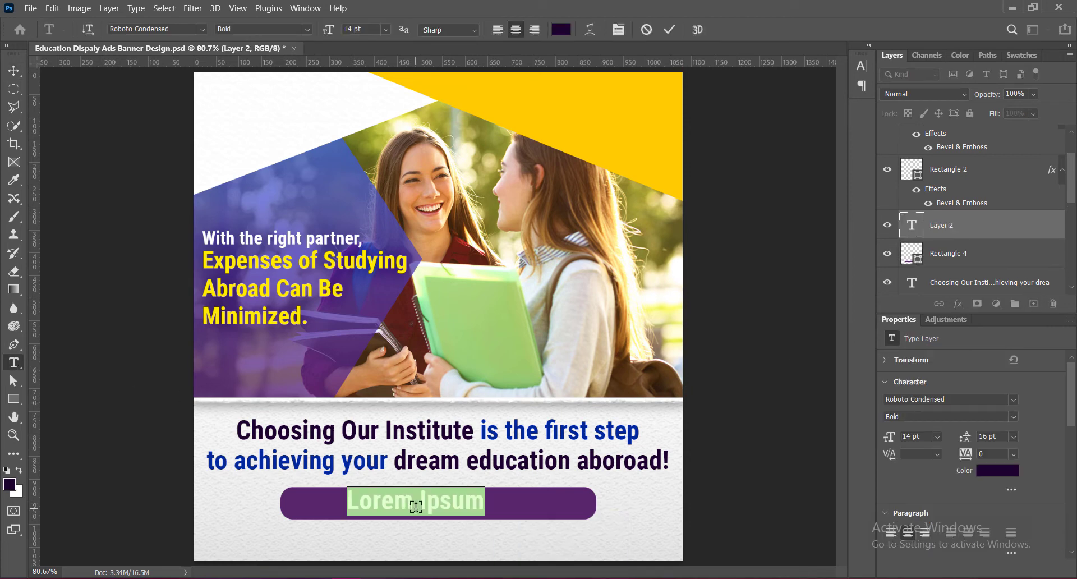
text(BOOK YOUR COUNSELLING SESSION NOW)
Format the booking text as Regular, 9 pt and white, and commit it
key(ctrl+a)
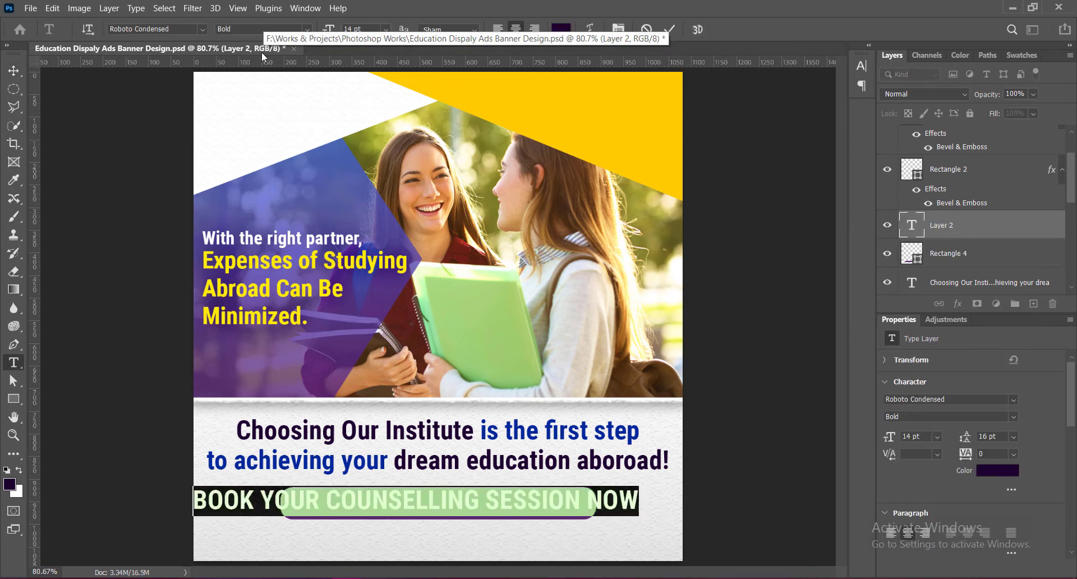
click(270, 25)
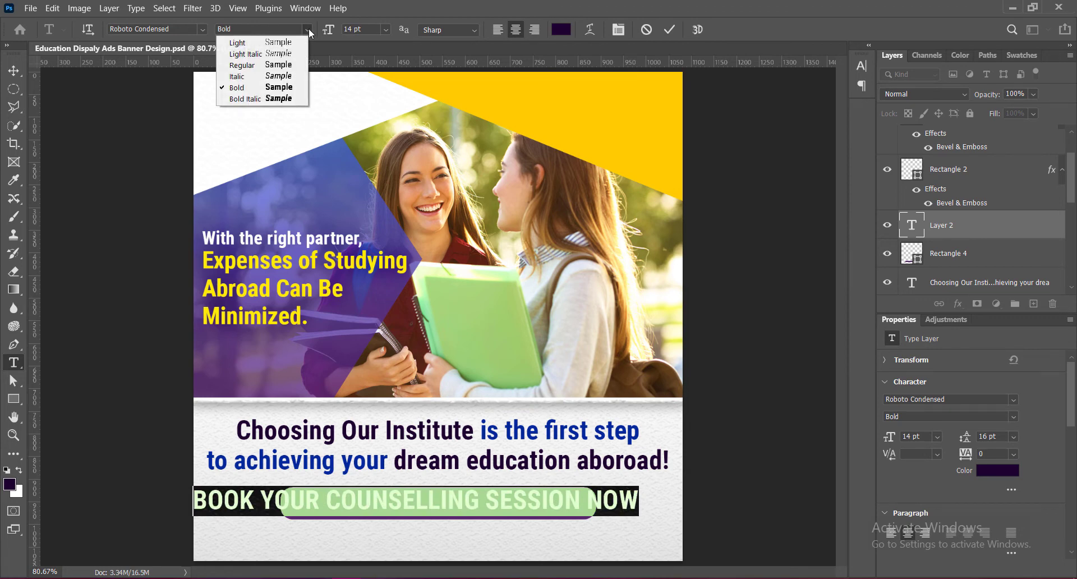
click(287, 65)
click(385, 29)
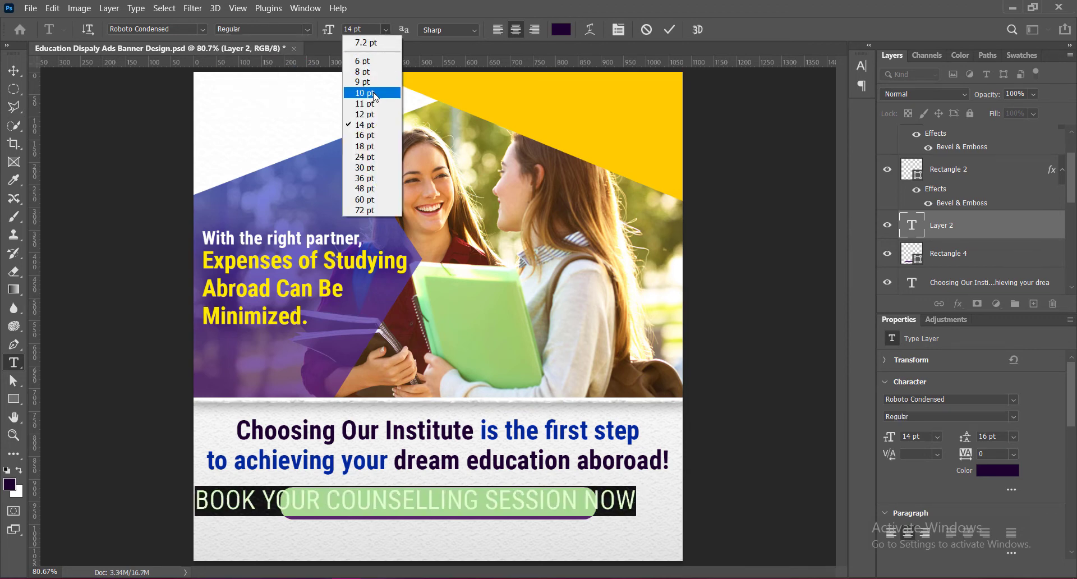
click(374, 93)
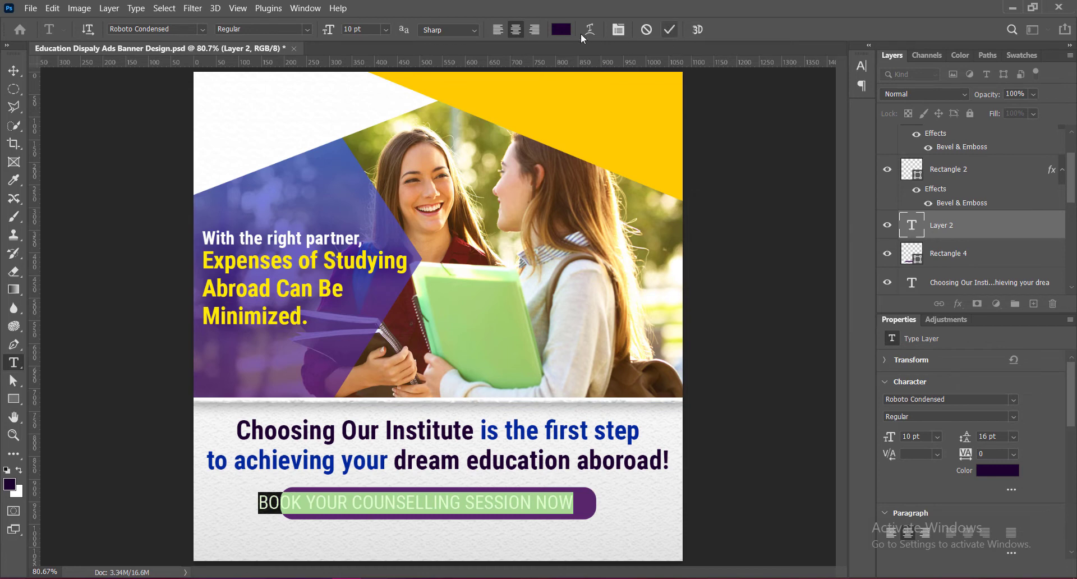
click(562, 30)
drag(712, 161, 697, 124)
click(1023, 124)
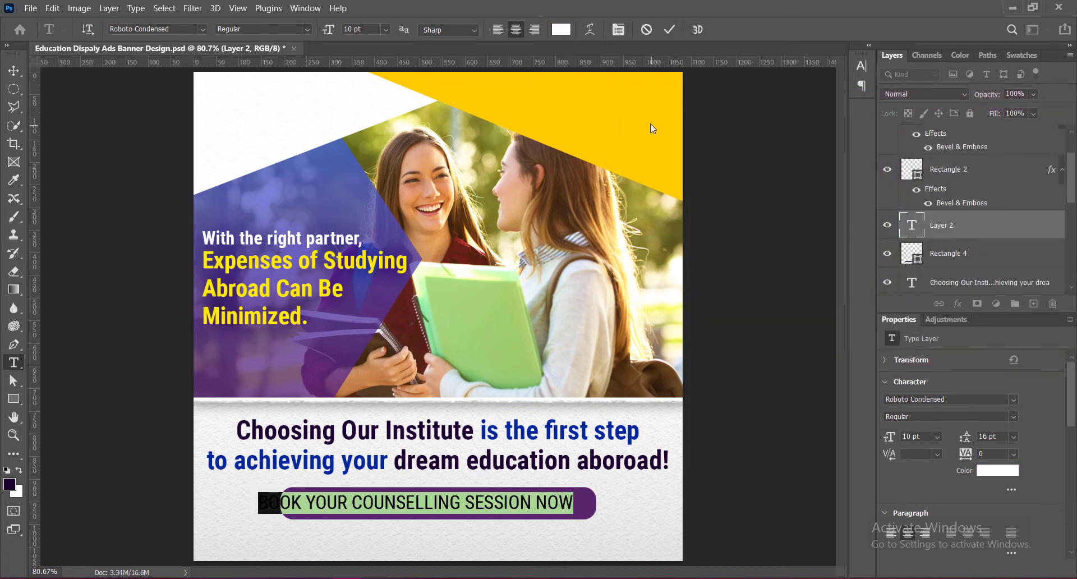
click(386, 29)
click(373, 81)
click(669, 29)
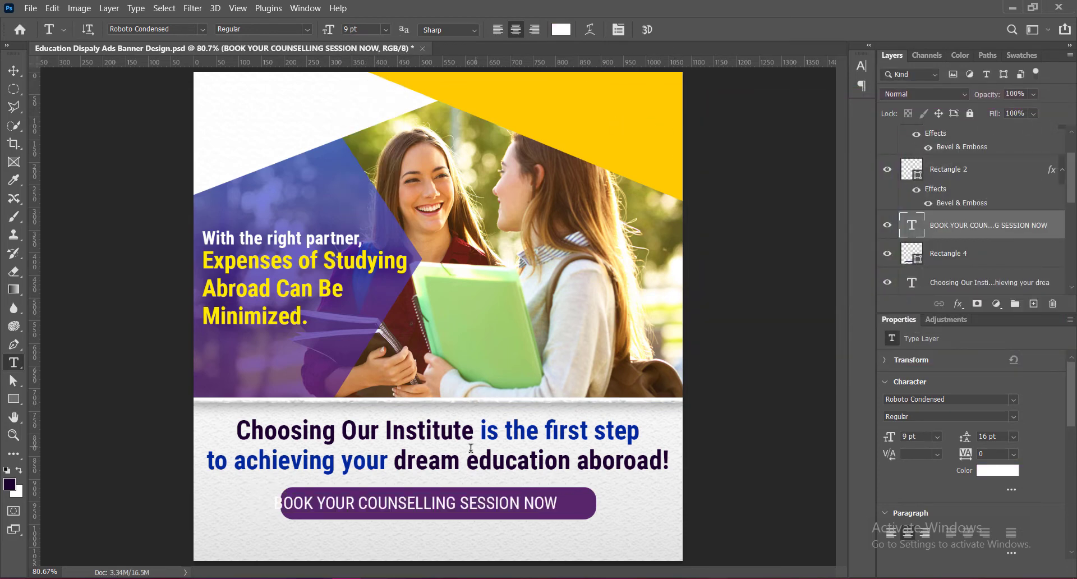
Centre the booking text on the purple rounded rectangle and save the document
key(v)
drag(444, 510, 468, 510)
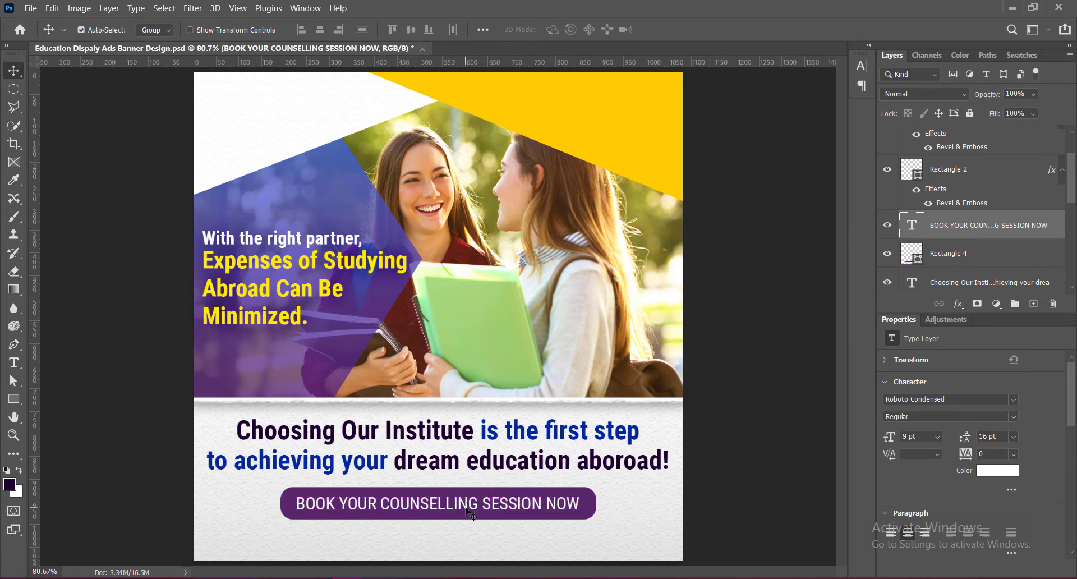
drag(466, 507, 465, 508)
key(ctrl+s)
Give the booking text a Normal drop shadow with 60% opacity, distance 3 px, spread 3% and size 6 px, and save the document
right_click(916, 229)
click(925, 231)
click(513, 351)
click(531, 351)
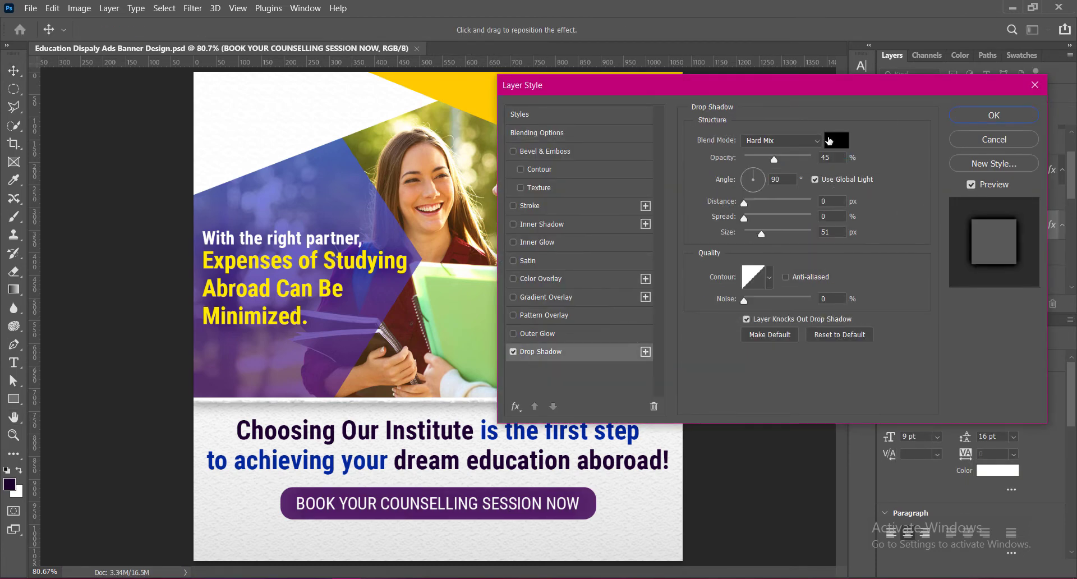
text(3)
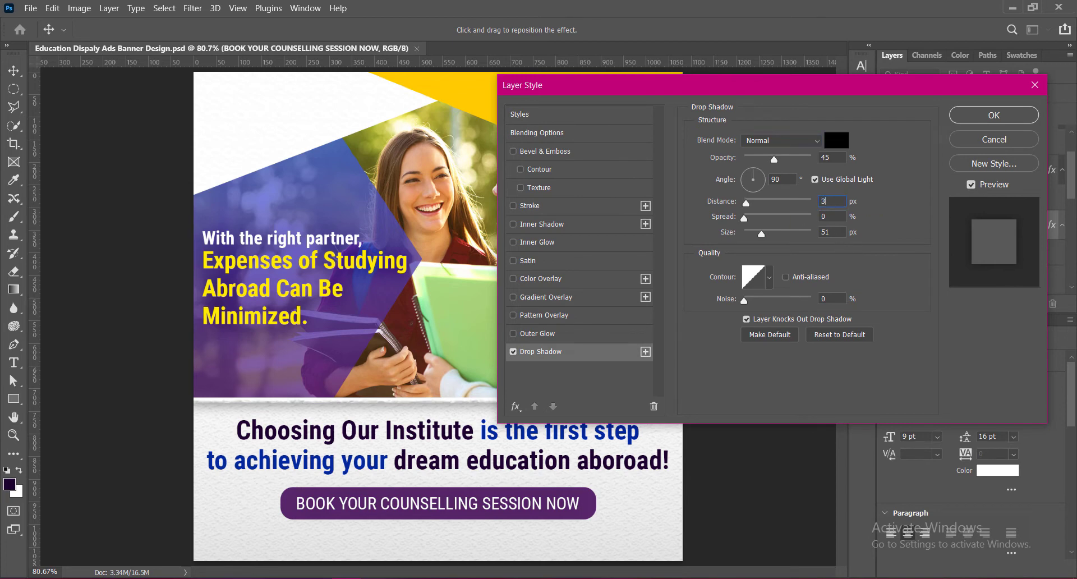
key(Tab)
text(3)
key(Tab)
text(3)
key(Tab)
text(60)
double_click(824, 232)
text(6)
click(986, 115)
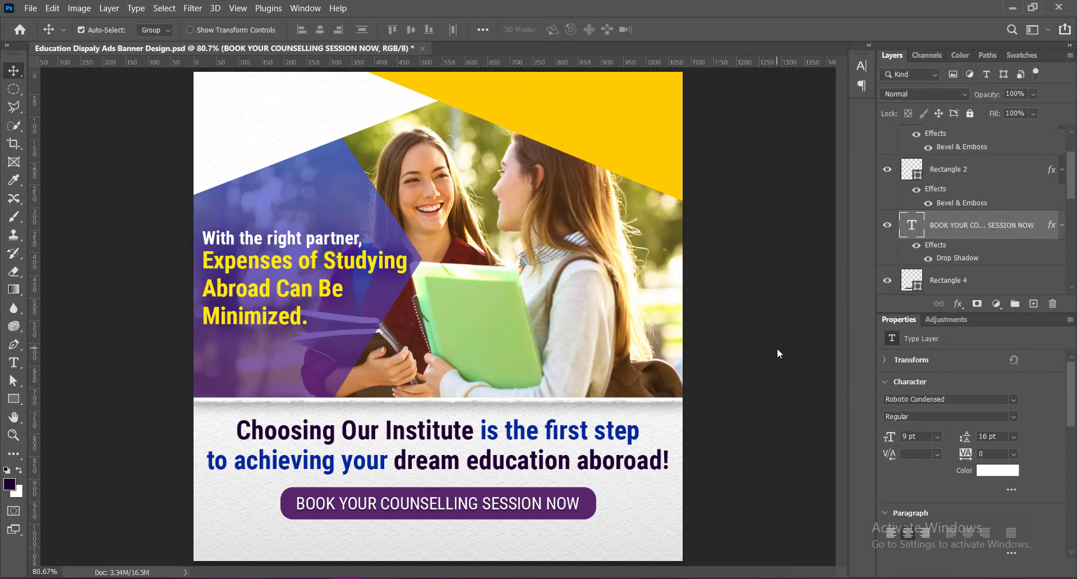
key(ctrl+s)
Set the words "is the first step" in the tagline to Italic
key(t)
click(526, 438)
drag(481, 431, 640, 431)
click(307, 29)
click(288, 76)
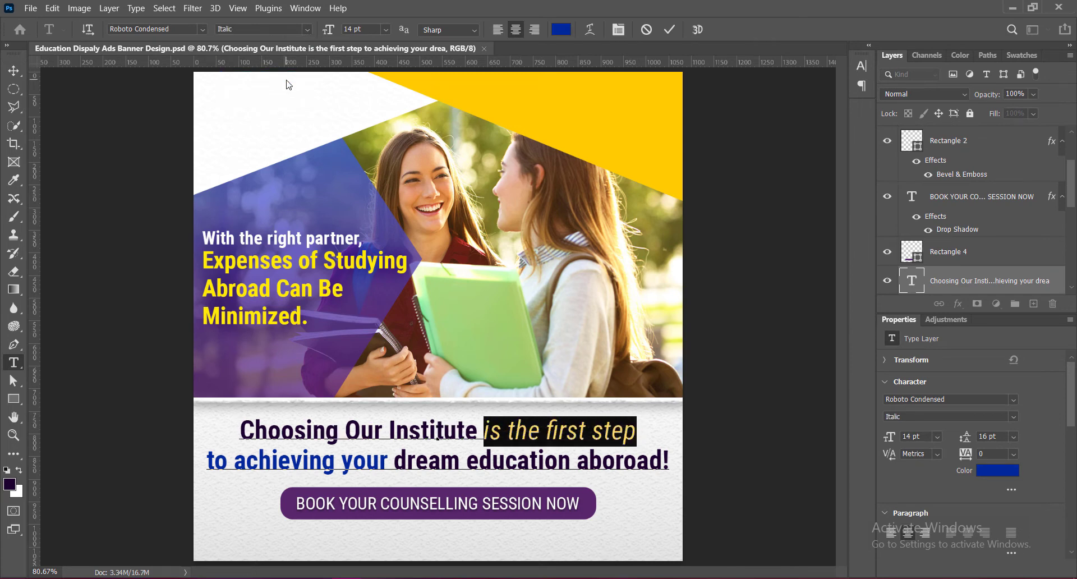
Set the words "to achieving your" in the tagline's second line to Bold Italic
drag(233, 465, 240, 463)
click(397, 461)
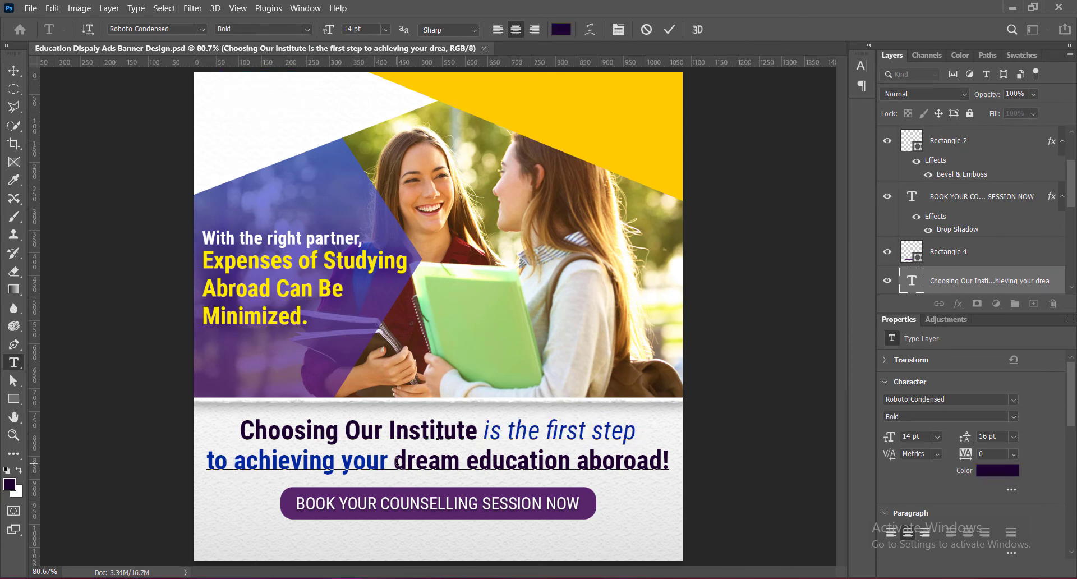
drag(207, 464, 388, 463)
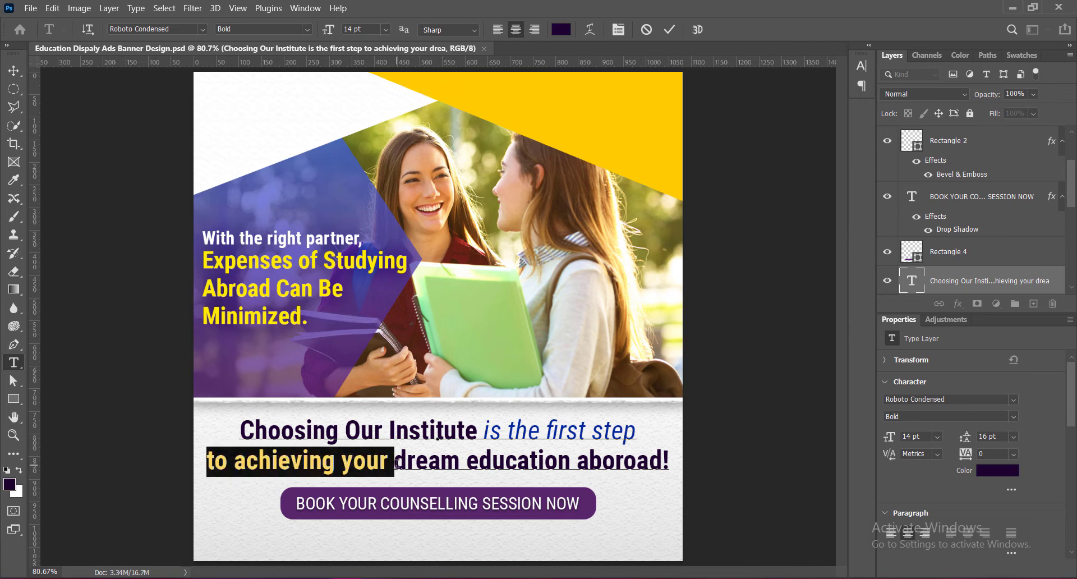
click(236, 76)
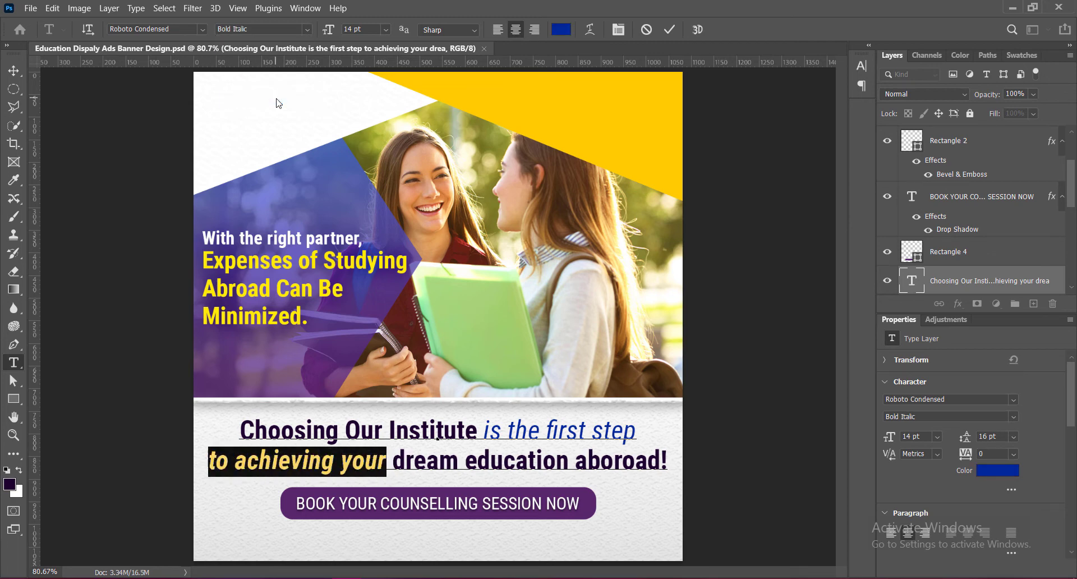
Set the words "is the first step" in the tagline to Bold Italic and commit the text
click(486, 431)
drag(486, 431, 637, 431)
click(306, 29)
click(241, 101)
click(669, 29)
key(v)
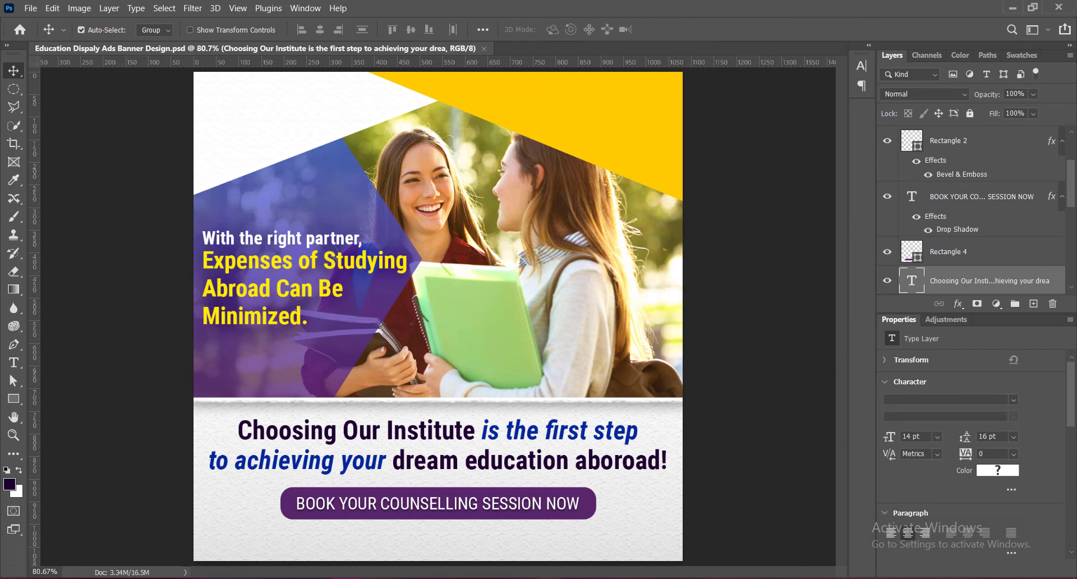
click(1033, 304)
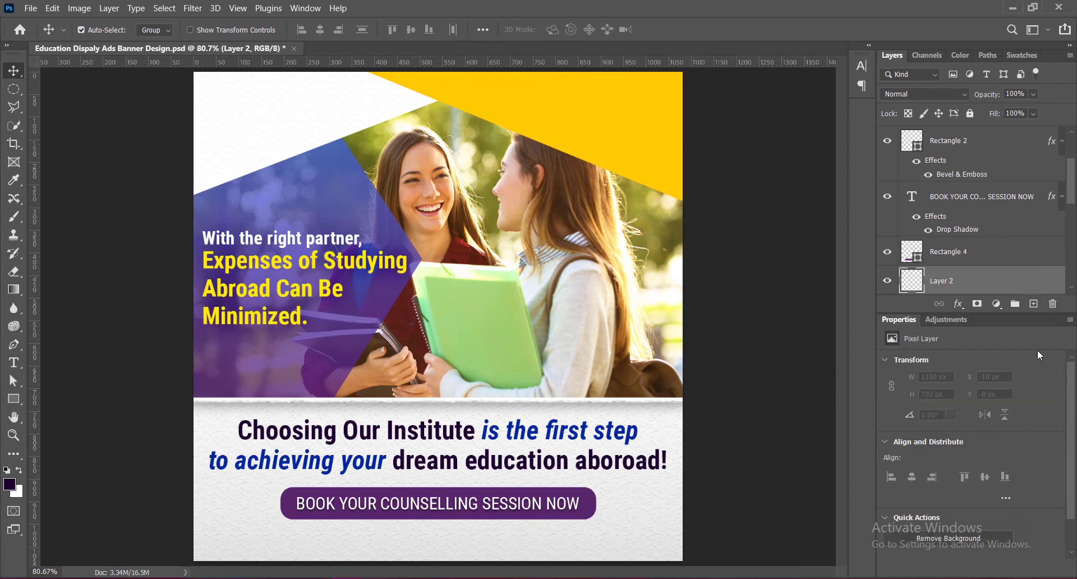
key(t)
click(411, 534)
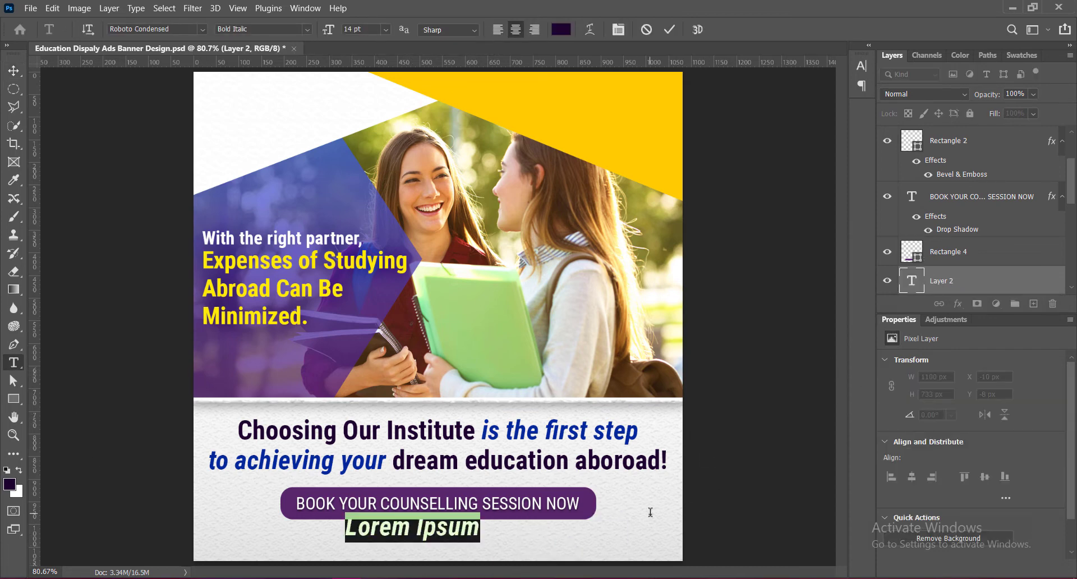
click(306, 29)
click(291, 43)
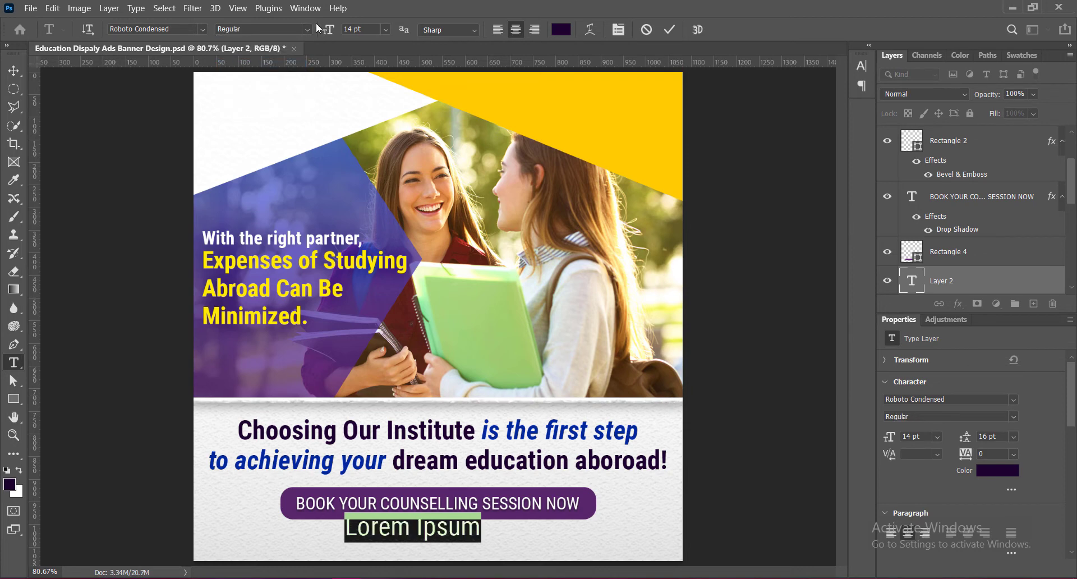
click(386, 29)
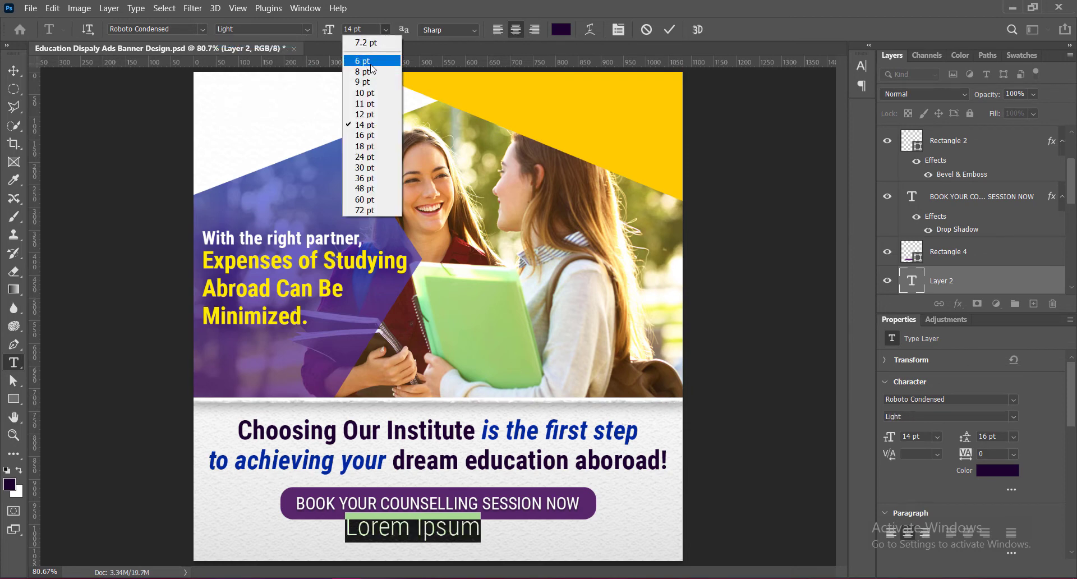
click(364, 54)
text(Vi)
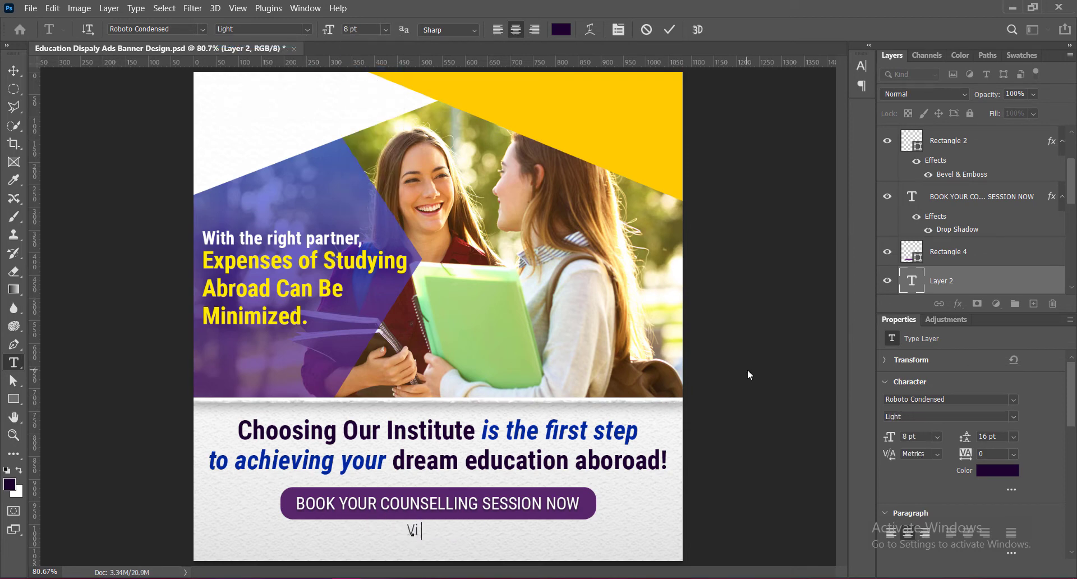
text(sit Our Site: www)
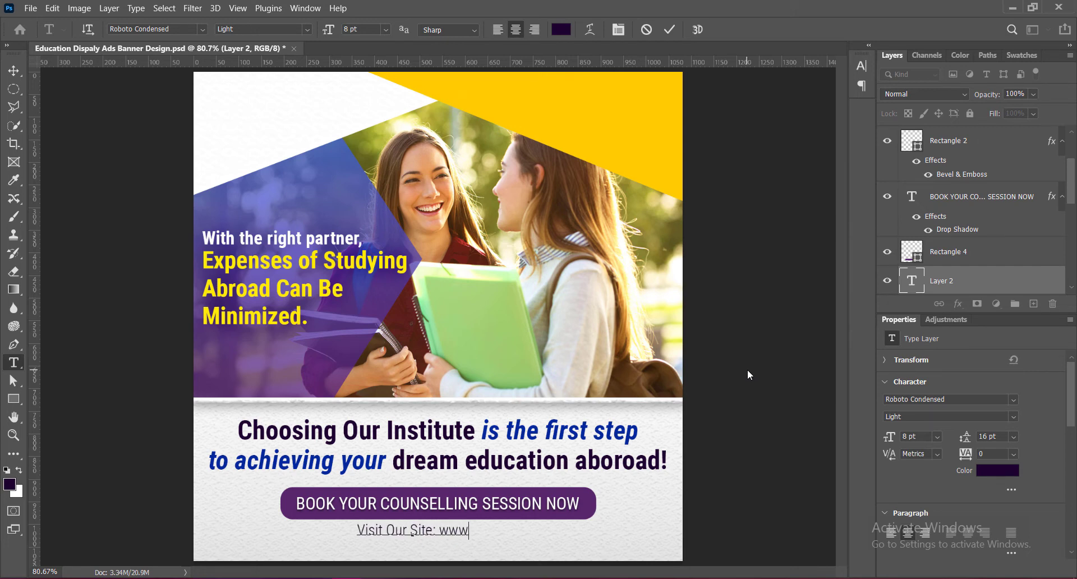
text(.educationwebsite.com)
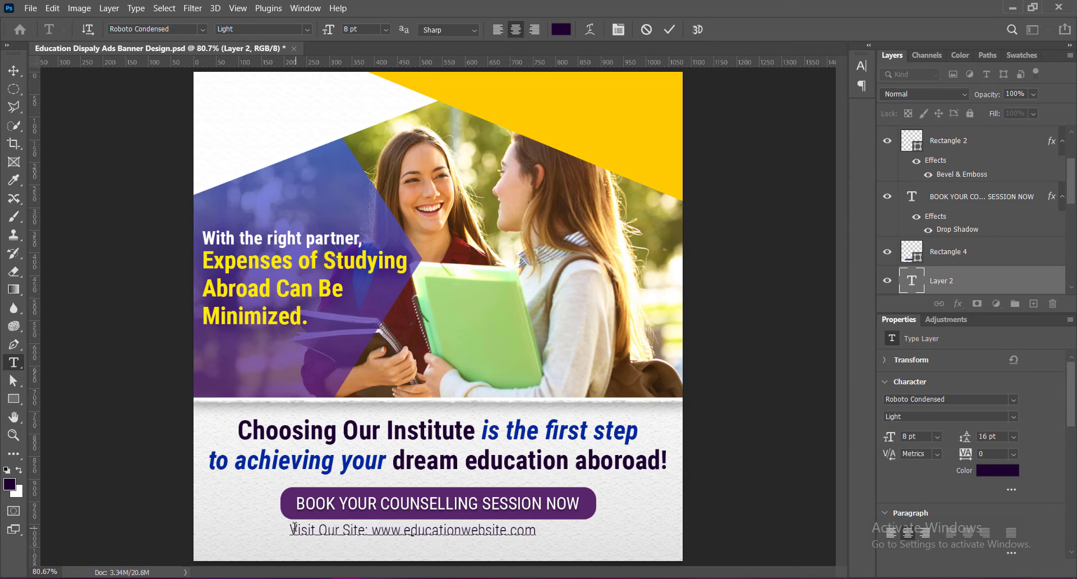
Keep the website line in the Light style, set its text size to 7 pt and commit it
drag(291, 529, 537, 530)
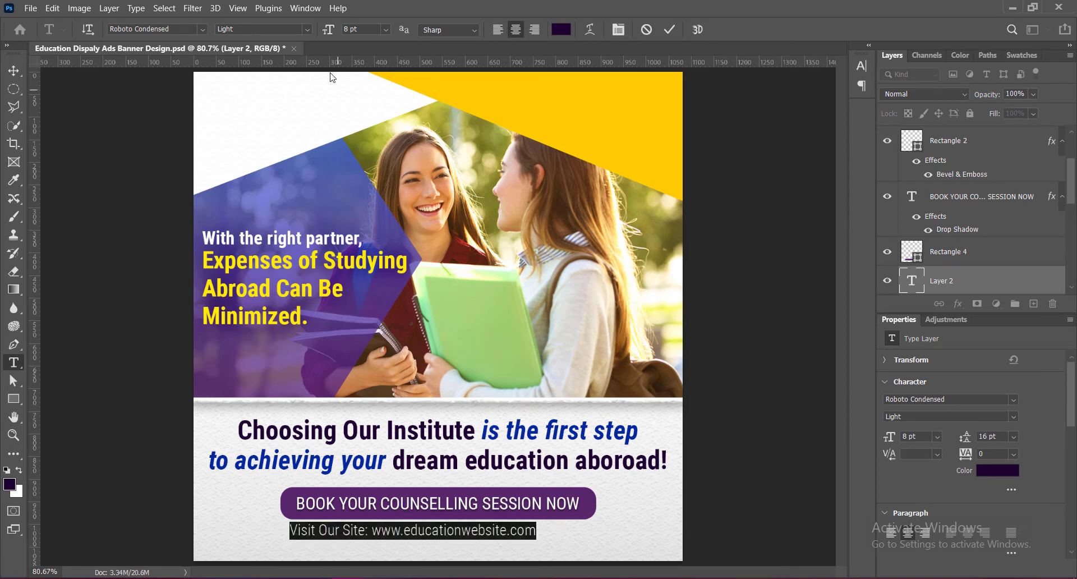
click(289, 29)
click(289, 68)
click(288, 29)
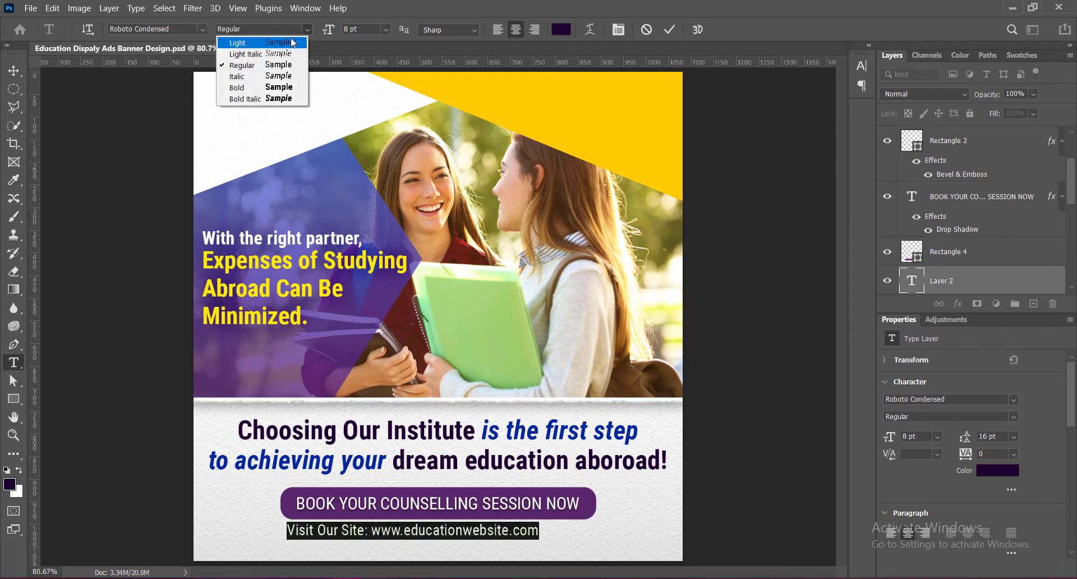
click(289, 44)
click(385, 31)
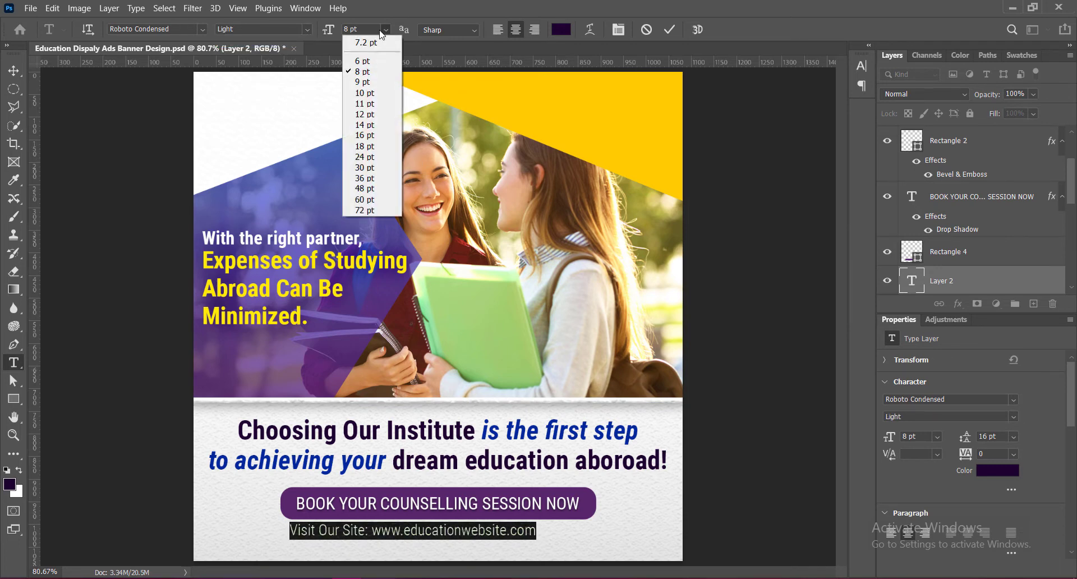
click(375, 40)
click(669, 31)
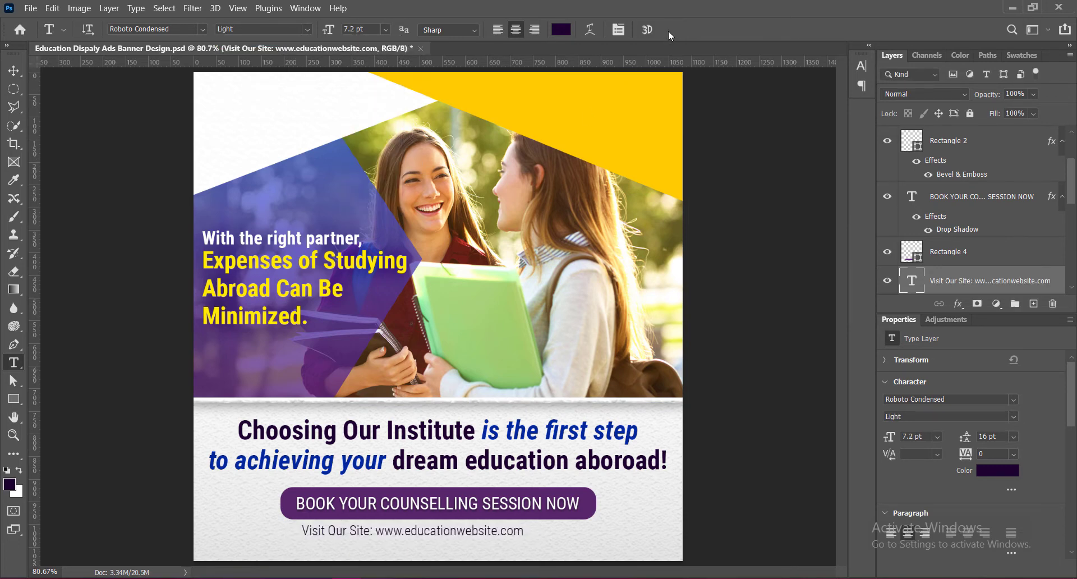
click(354, 29)
text(7)
key(Return)
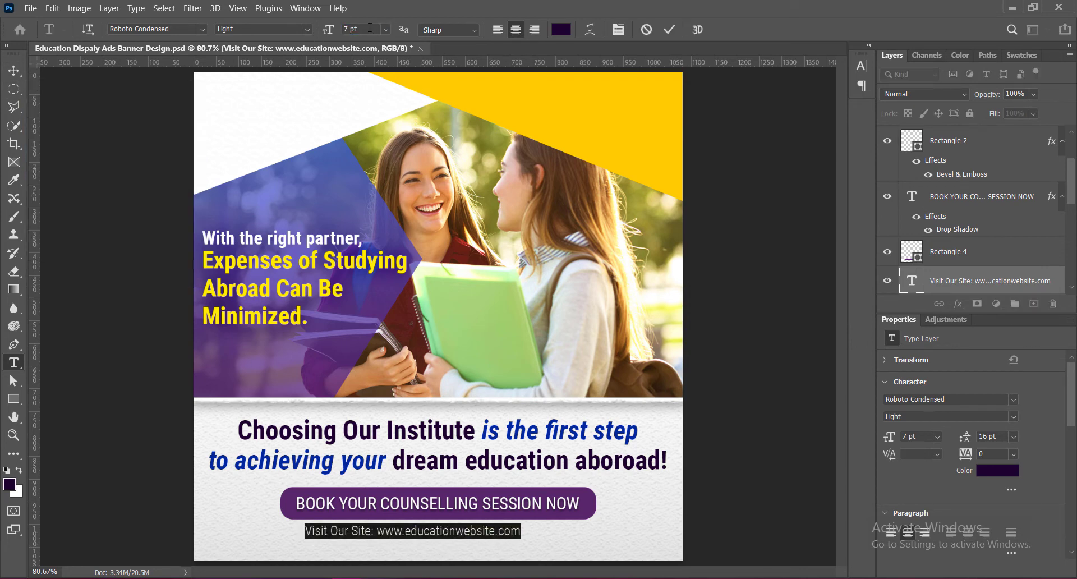
click(669, 31)
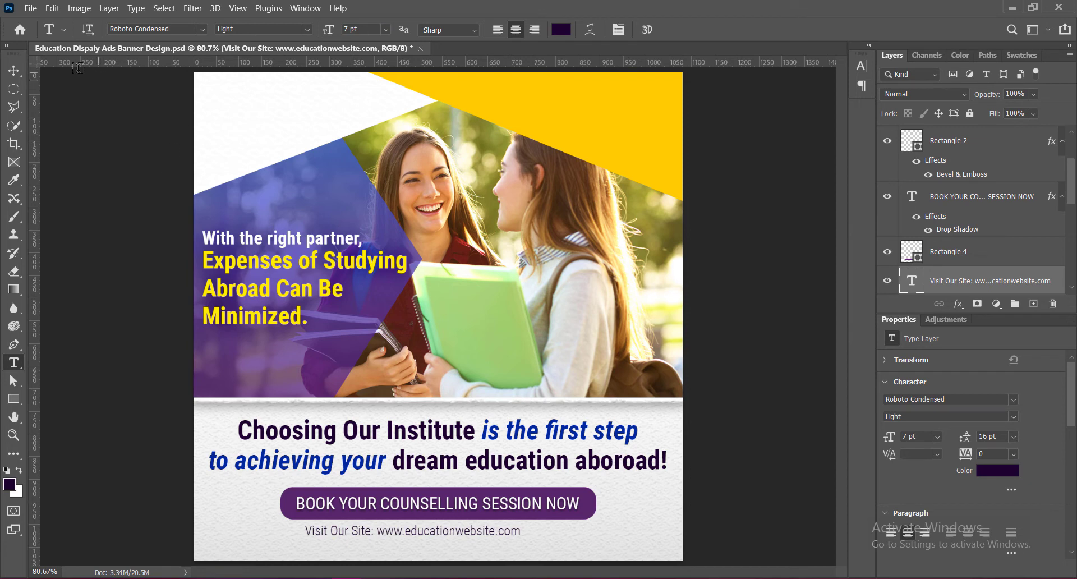
Centre the website line under the booking button and nudge the line, button and button text down together about 18 px
key(v)
drag(415, 538, 441, 538)
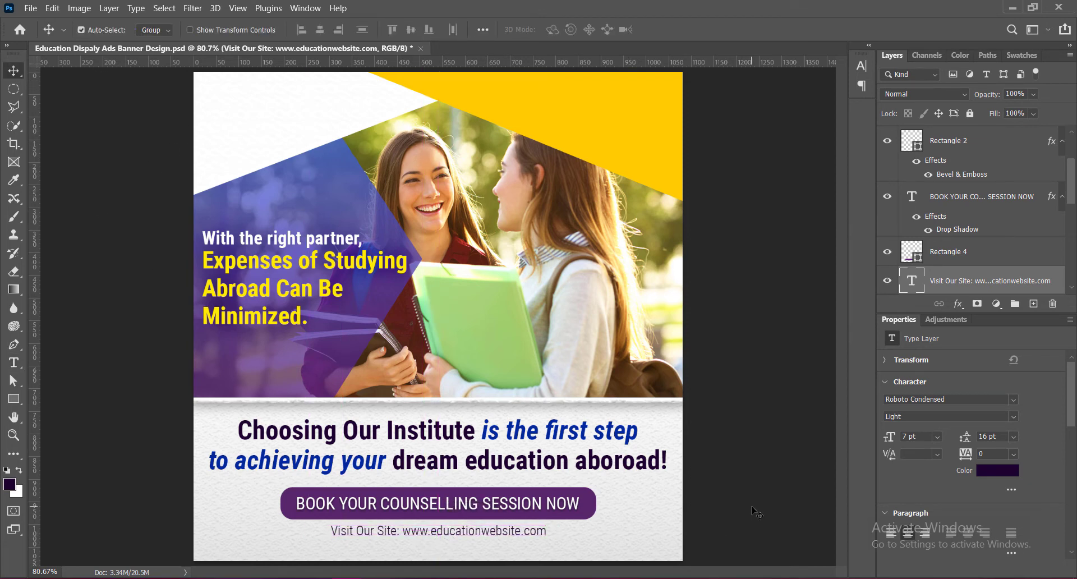
click(592, 516)
shift+click(576, 514)
key(Down)
key(Down)
key(Down)
key(Down)
key(Down)
key(Down)
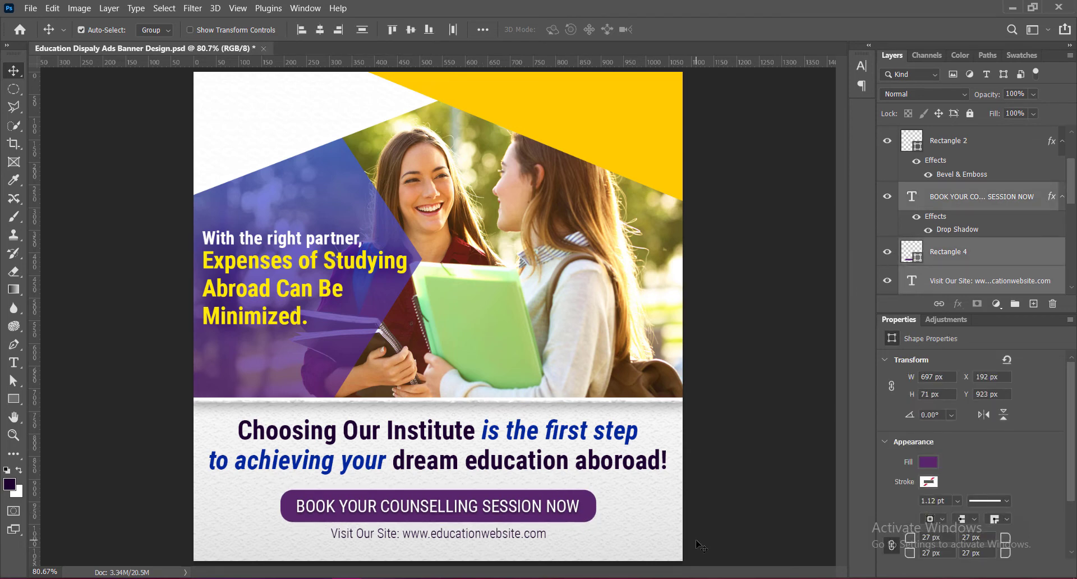
key(Down)
key(Down)
key(Down)
key(Down)
key(Down)
key(Down)
key(Down)
key(Down)
key(Down)
key(Down)
key(Down)
key(Down)
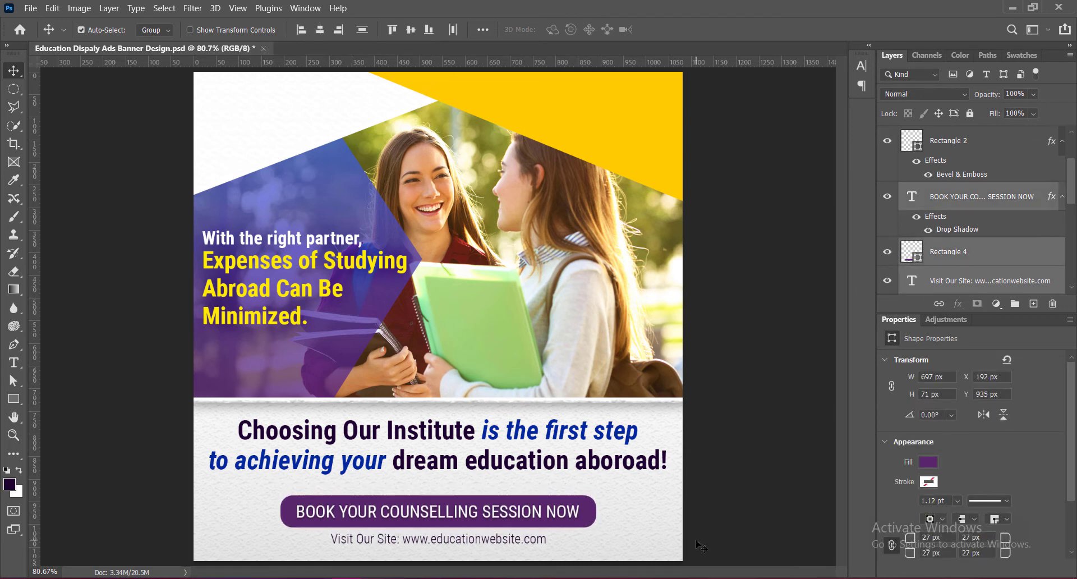
Nudge the two-line tagline down about 6 px and save the document
click(477, 474)
key(Down)
key(Down)
key(Down)
key(Down)
key(Down)
key(Down)
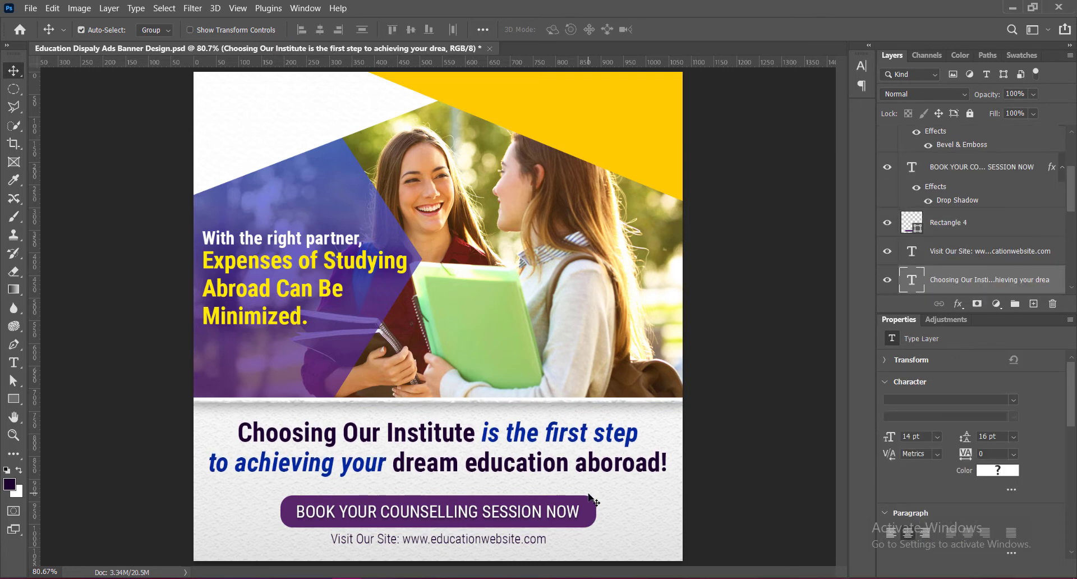
click(750, 440)
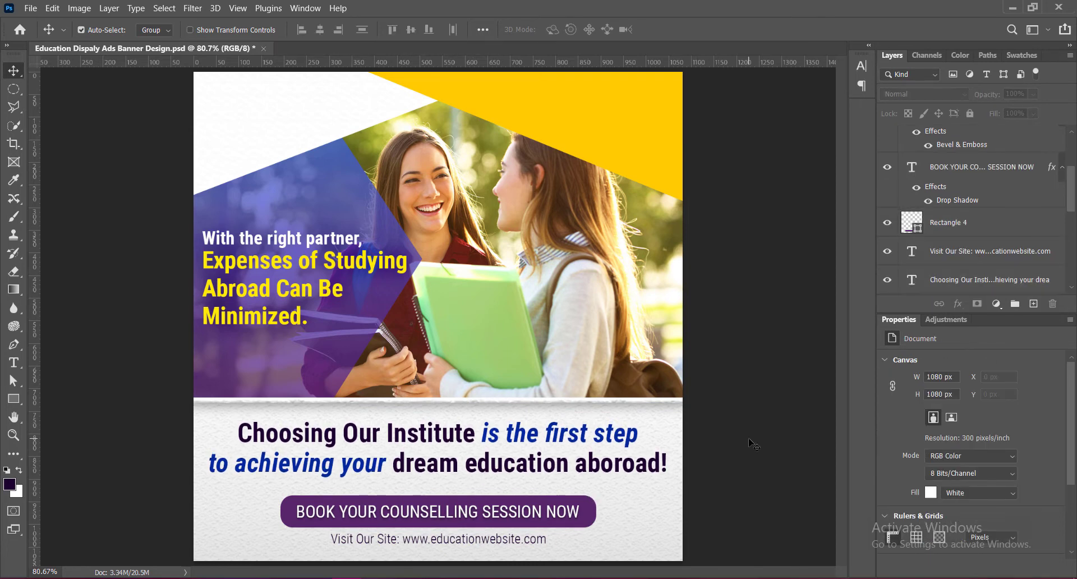
key(ctrl+s)
Set the whole website line to the Regular font style and commit the text
double_click(476, 541)
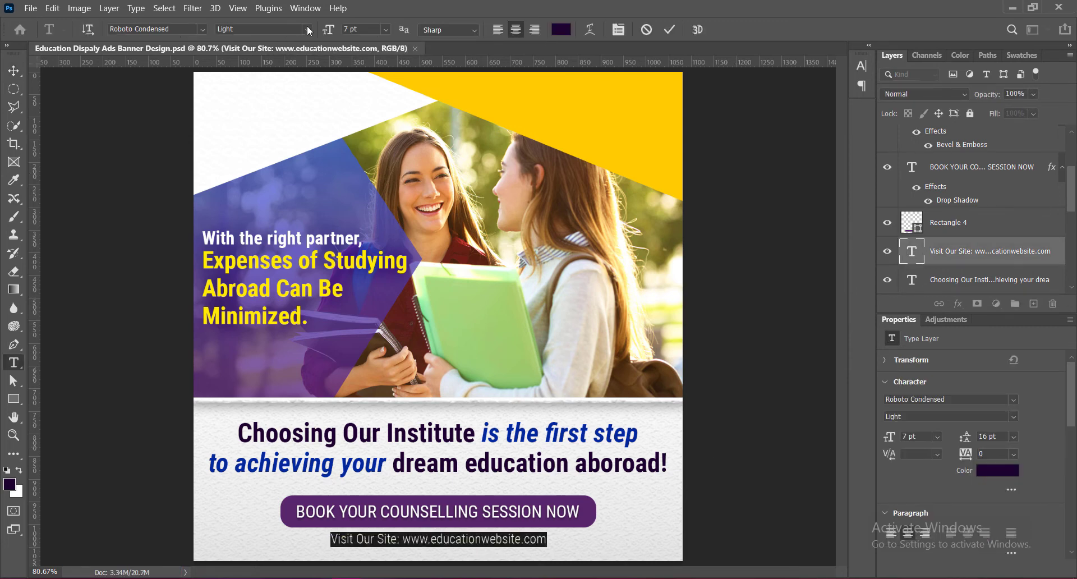
click(669, 29)
key(v)
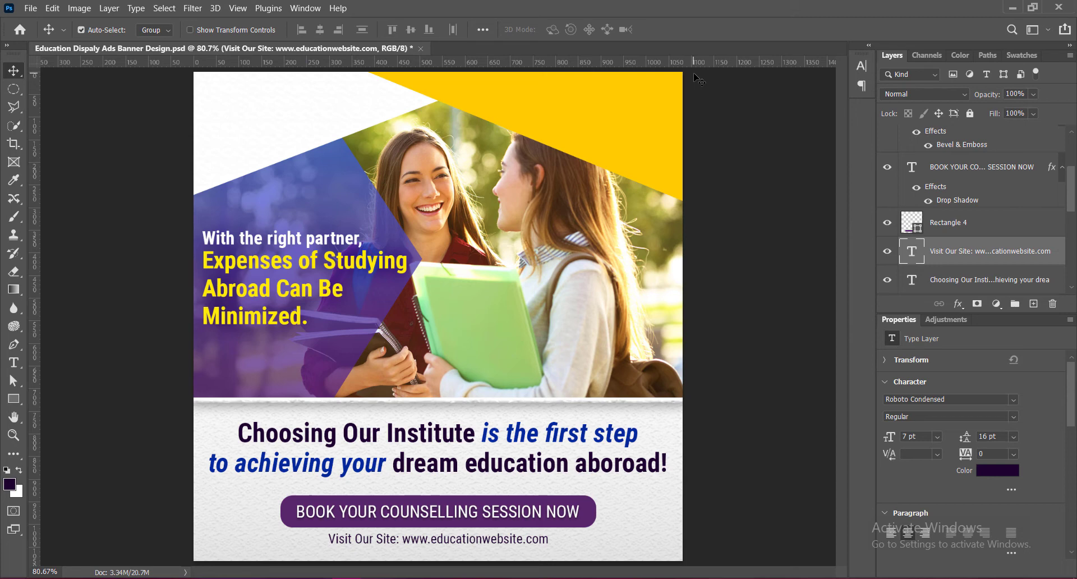
key(t)
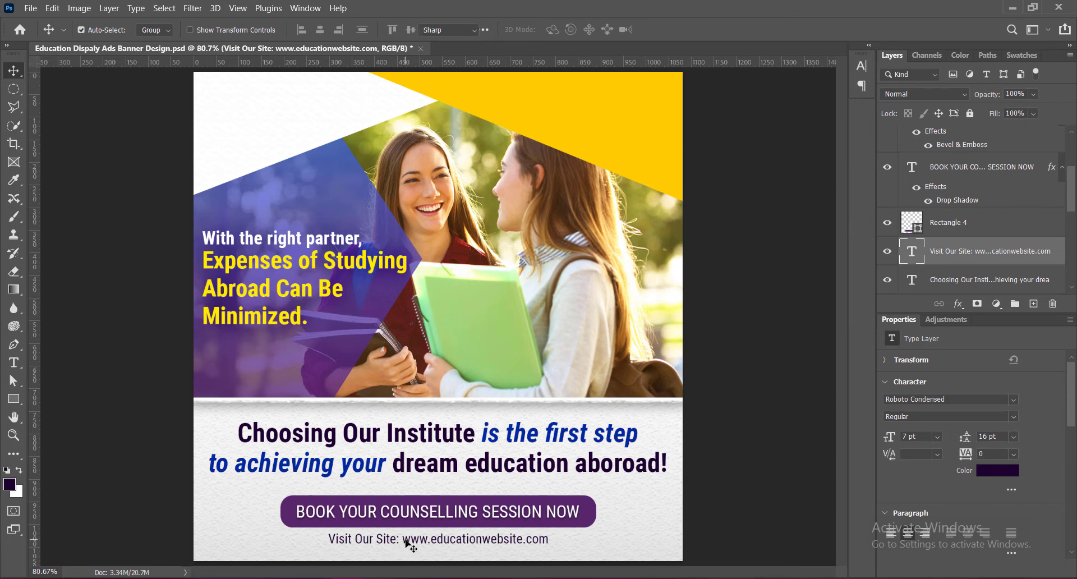
click(415, 537)
drag(403, 539, 562, 539)
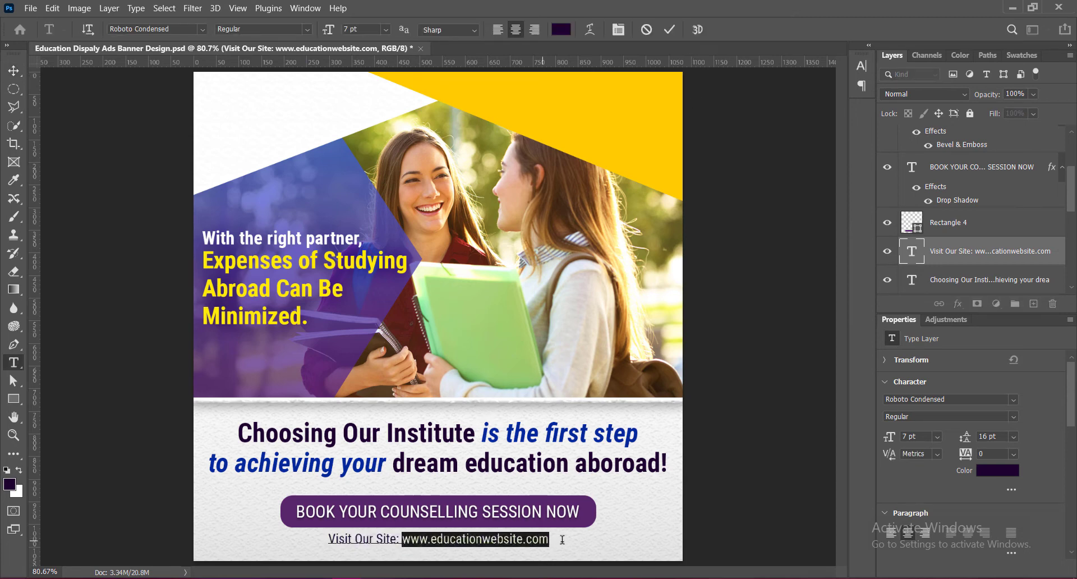
click(565, 32)
click(551, 432)
click(1008, 123)
click(673, 31)
key(v)
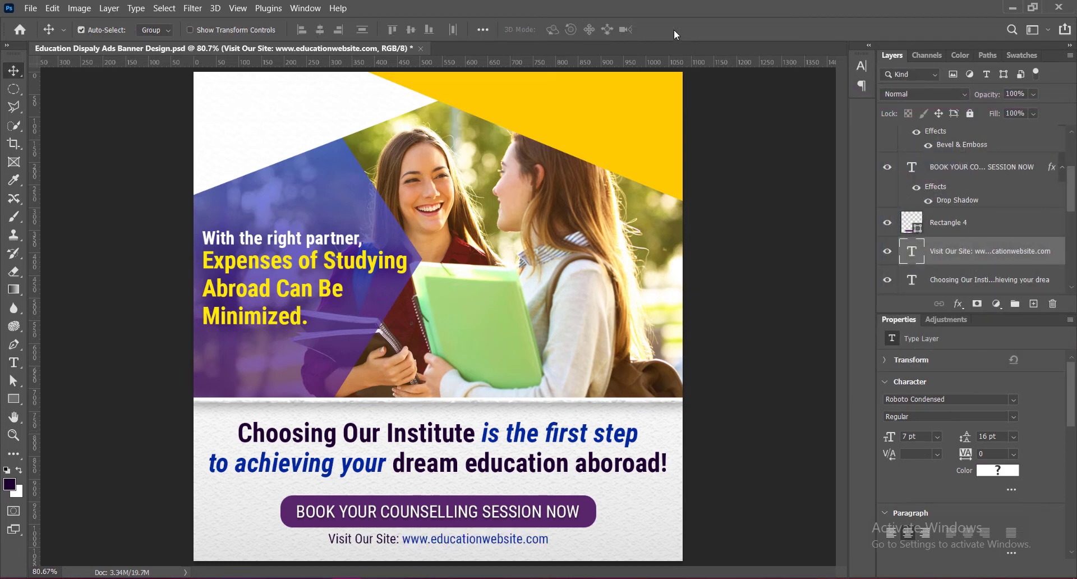
key(ctrl+s)
Place a vertical guide about 32 px from the canvas's left edge and align the headline's left side to it
click(259, 120)
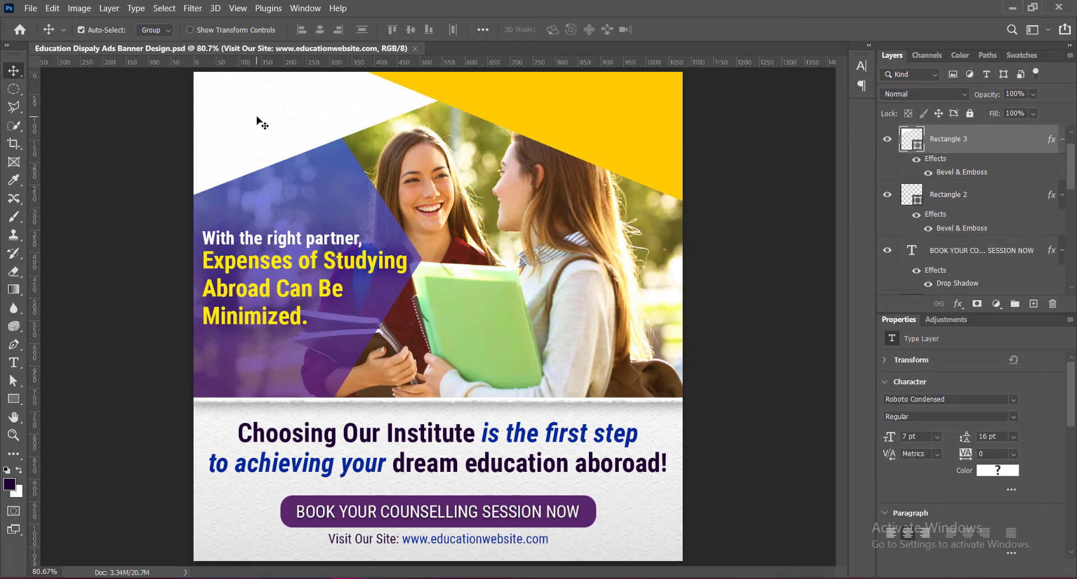
drag(35, 263, 203, 297)
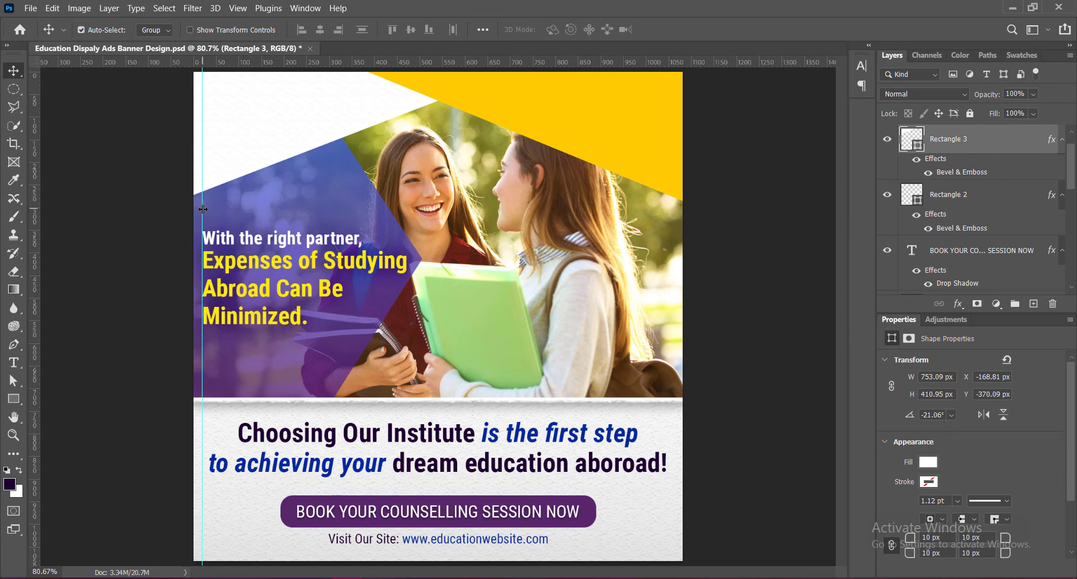
drag(203, 209, 208, 209)
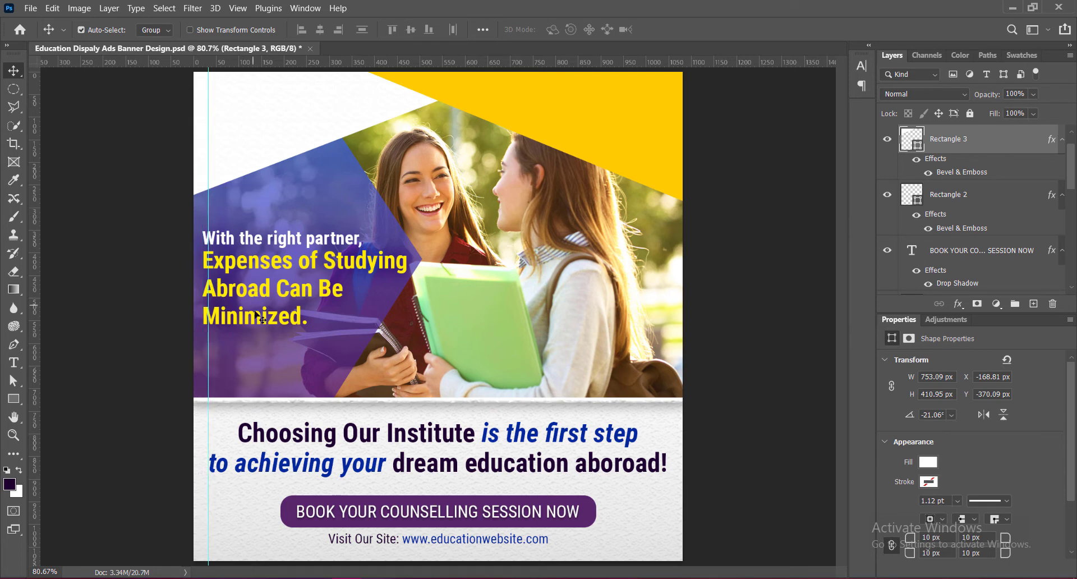
drag(238, 320, 244, 320)
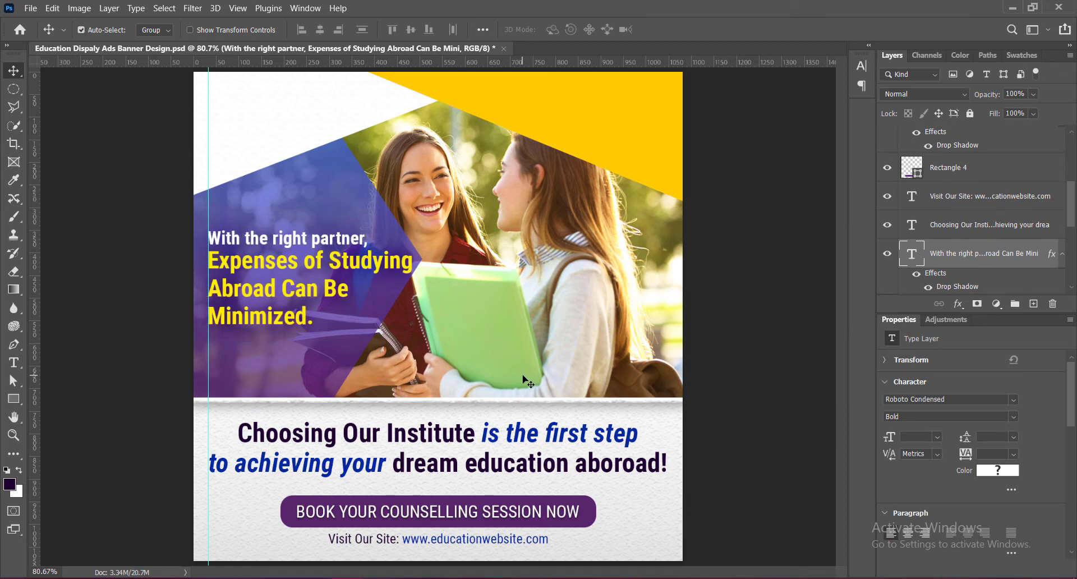
key(Left)
key(Left)
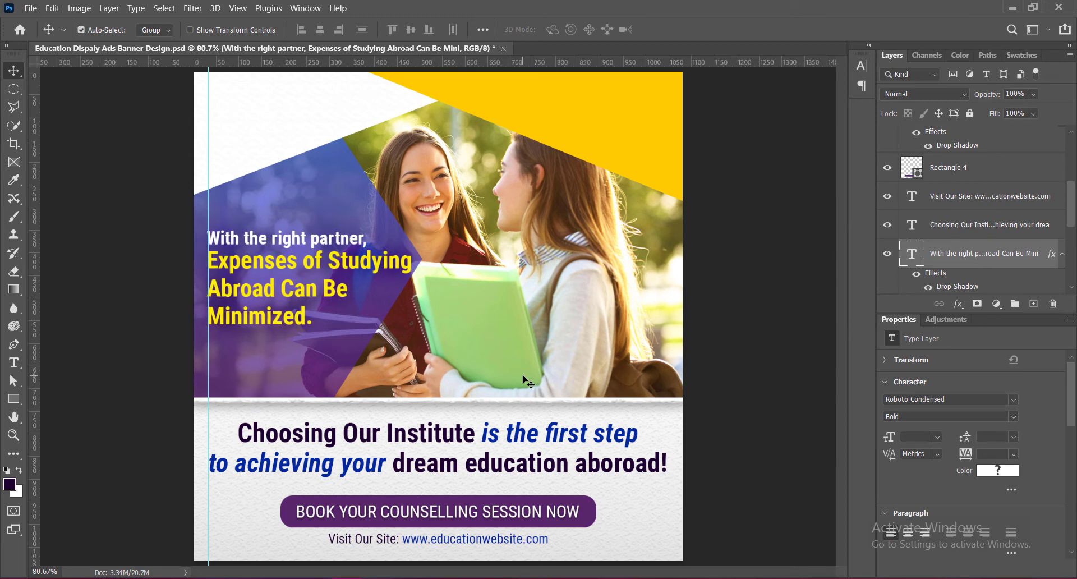
Nudge the purple gradient shape behind the headline about 3 px to the right
click(371, 319)
key(Right)
key(Right)
key(Right)
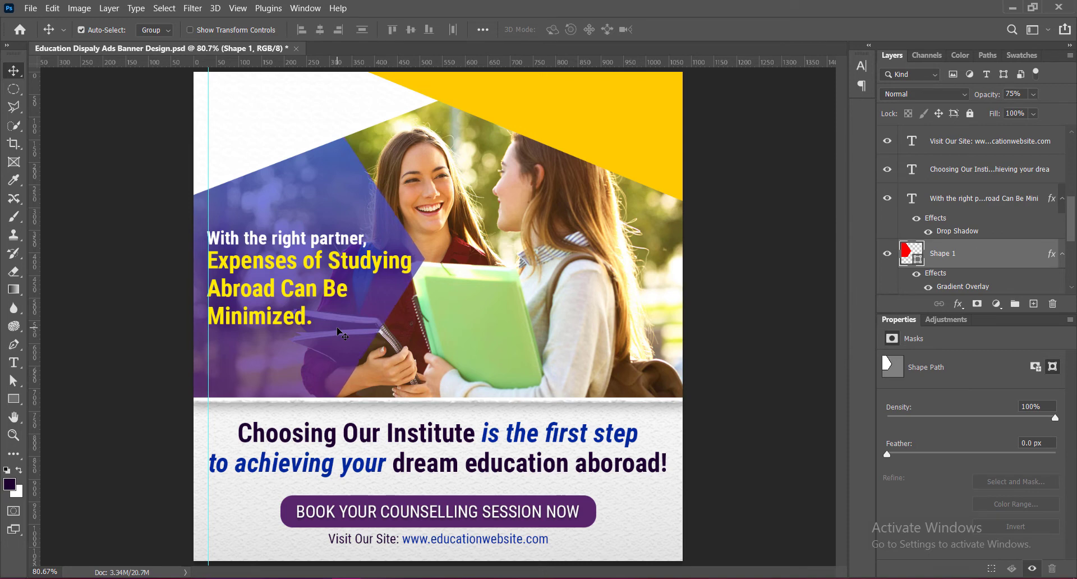
key(Right)
key(Right)
key(Left)
key(Left)
key(Left)
key(Right)
Place a vertical guide near the canvas's right edge and scale the tagline to 100.11% so it spans between both guides
drag(36, 372, 667, 377)
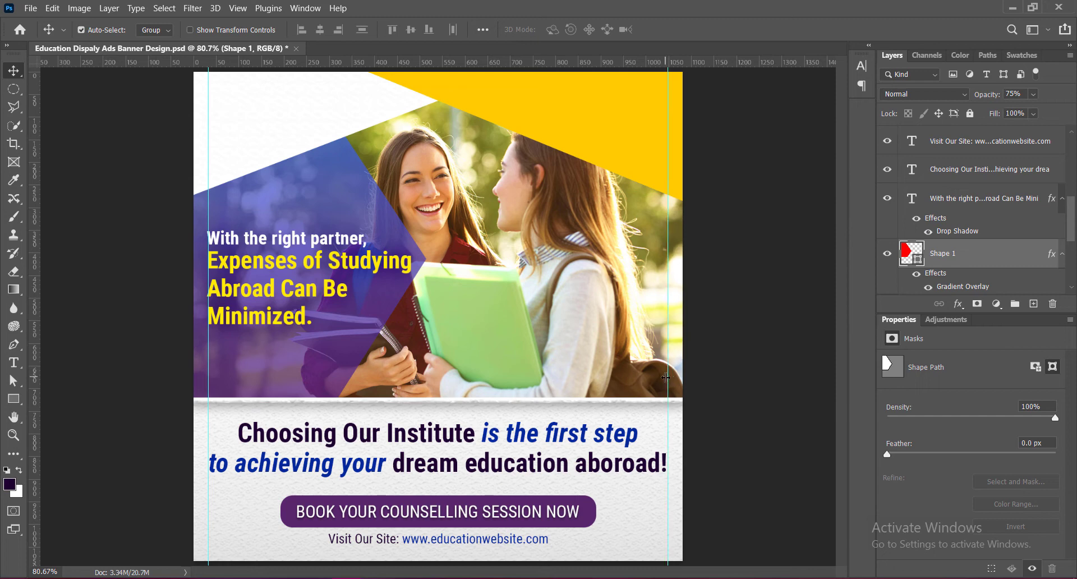
click(555, 437)
key(ctrl+t)
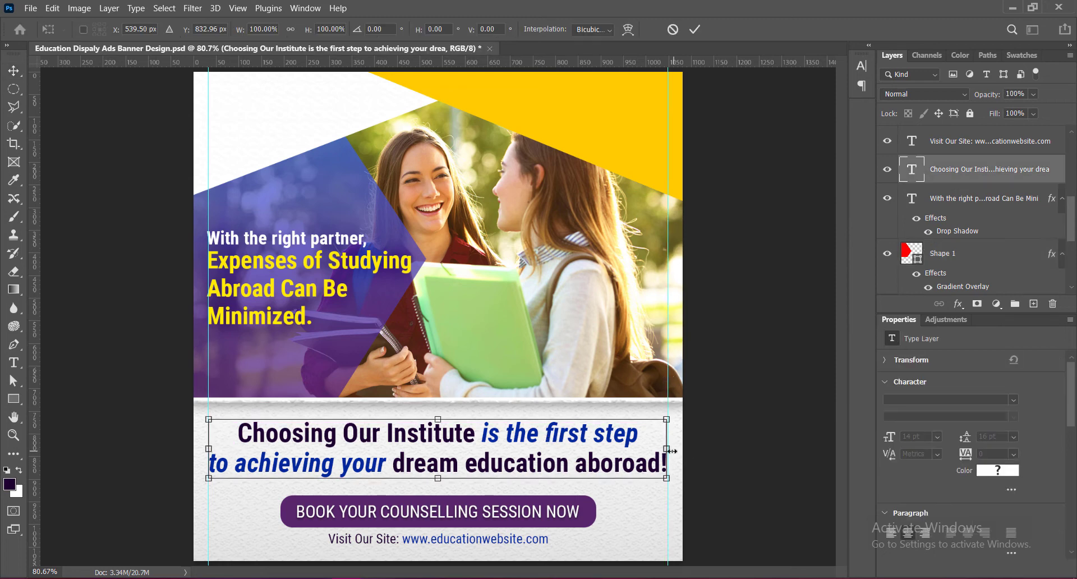
drag(667, 451, 672, 452)
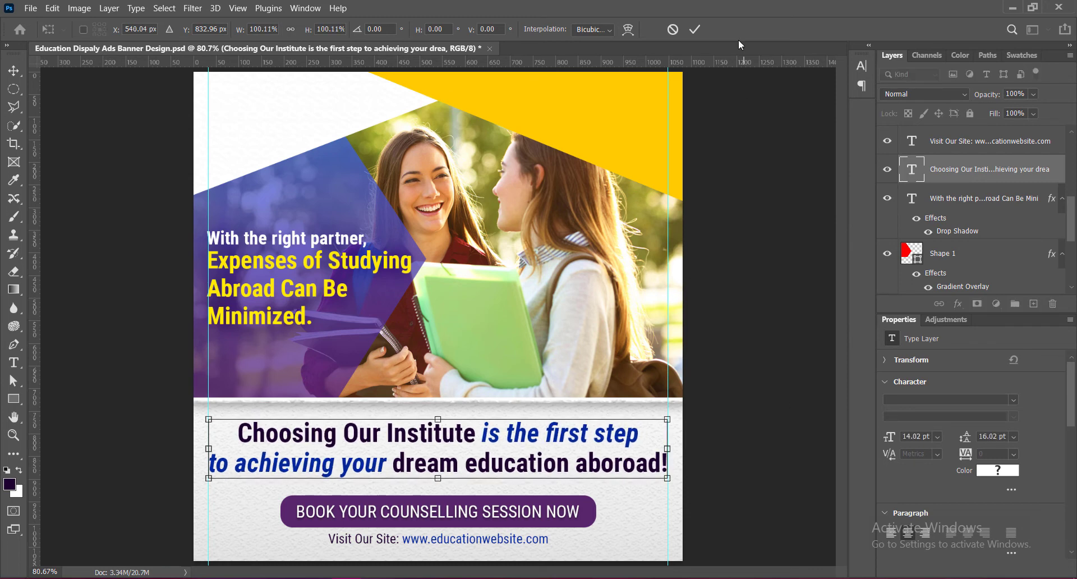
click(695, 30)
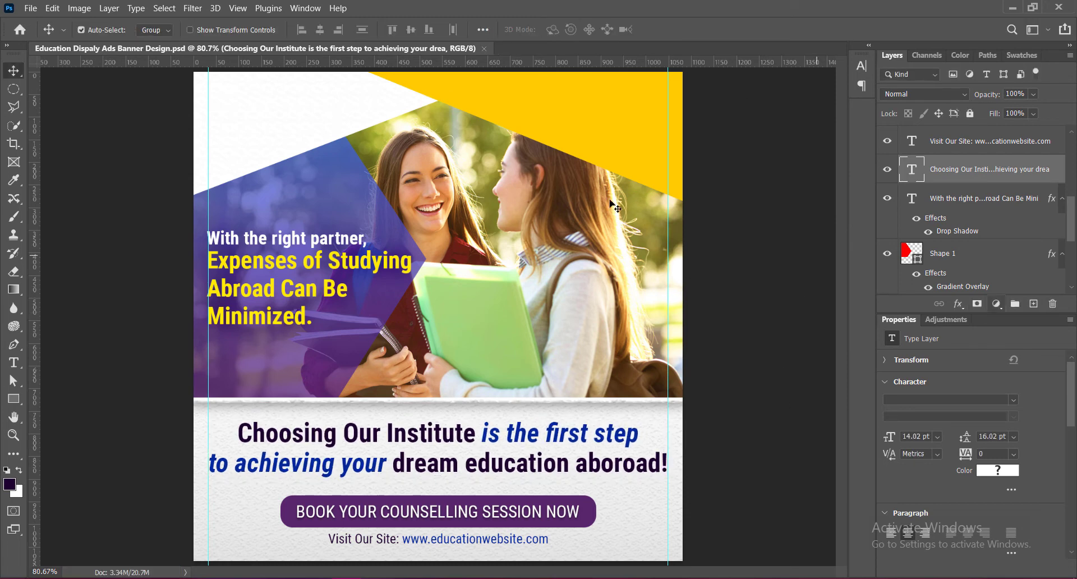
Add a left-aligned two-line text, "Education LOGO" and "TAGLINE GOES HERE", on the empty layer near the canvas's upper-left corner
click(369, 234)
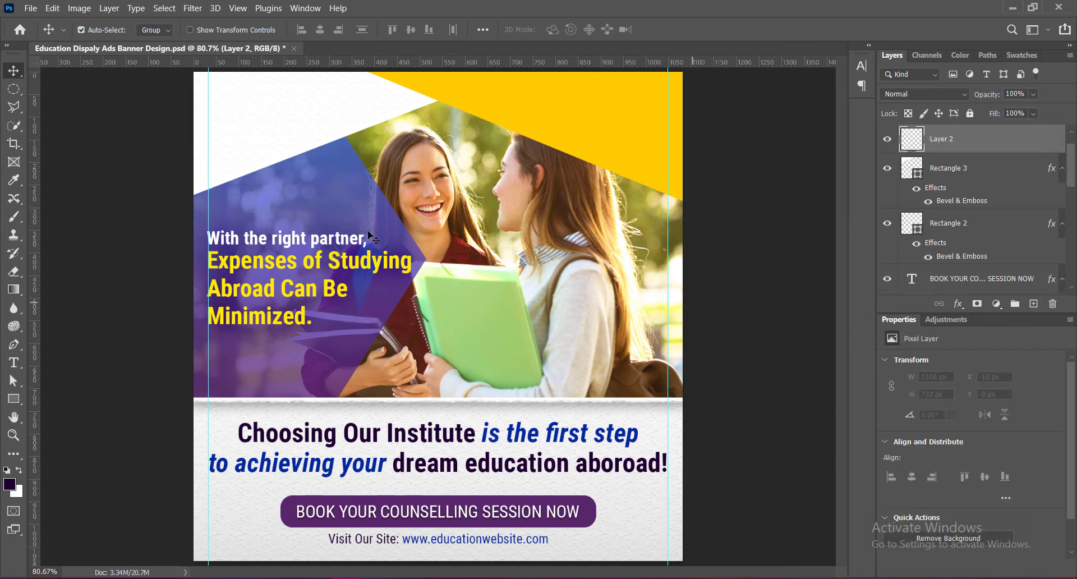
right_click(13, 362)
click(85, 364)
click(227, 102)
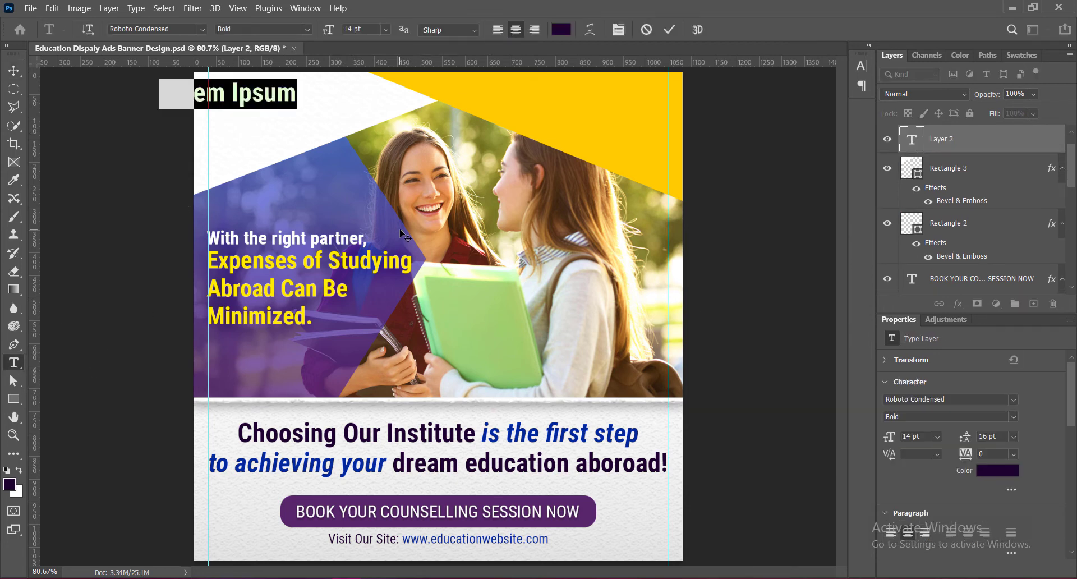
text(Education)
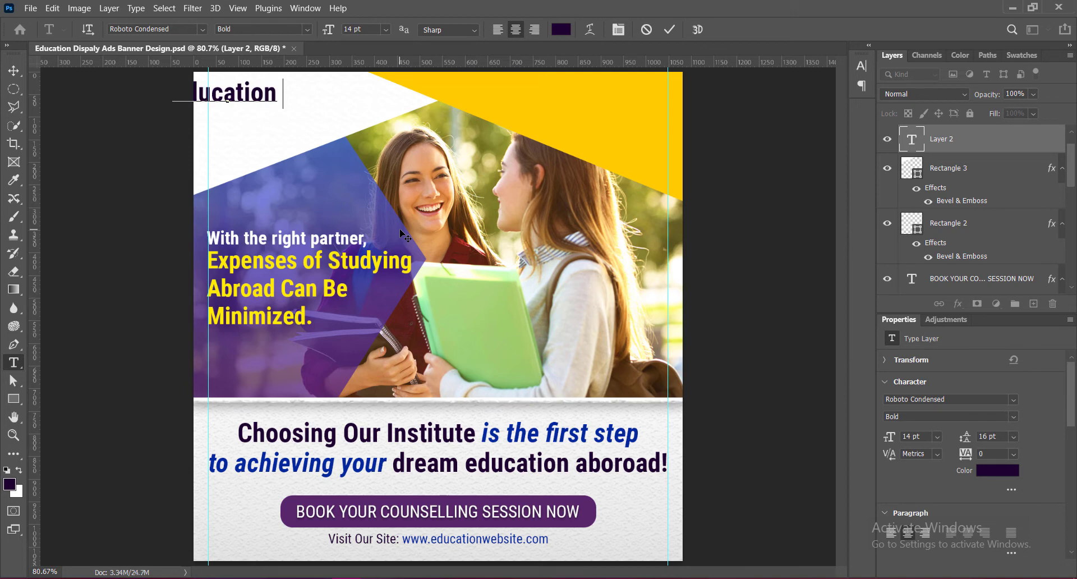
text( LOGO)
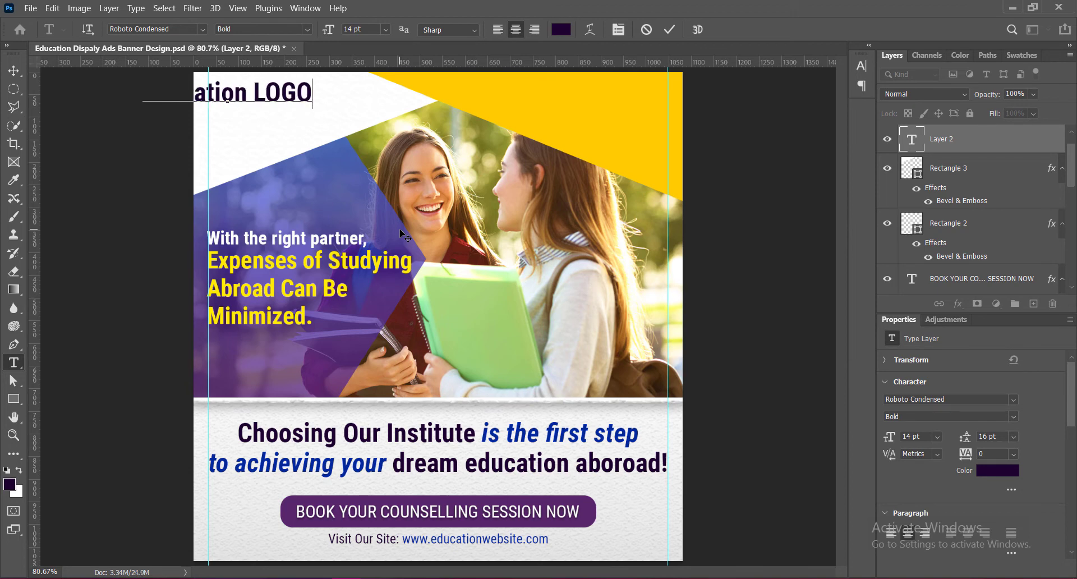
key(Return)
text(TAGLINE GOES HE)
text(RE)
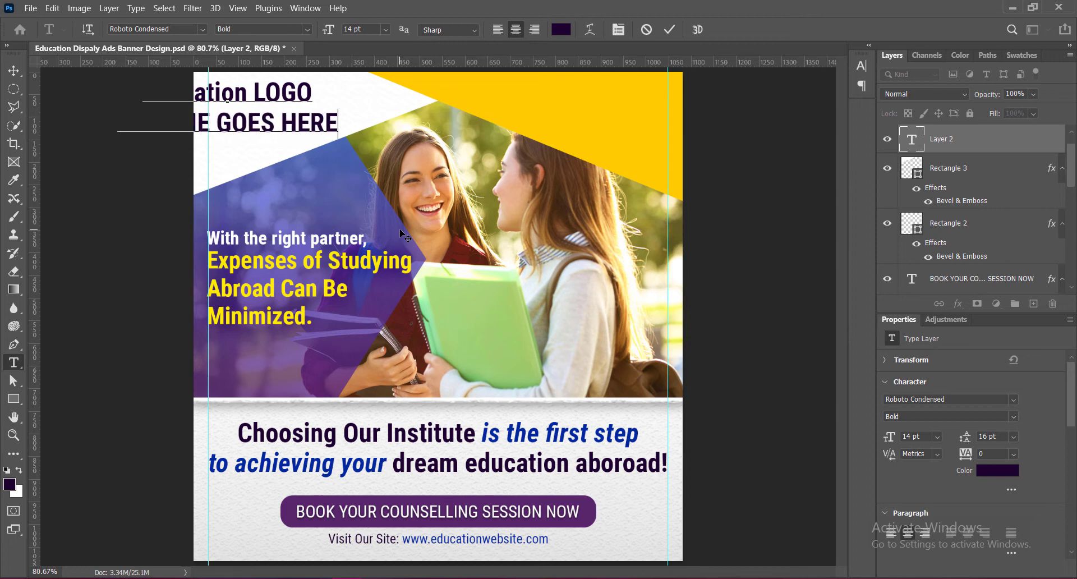
key(ctrl+a)
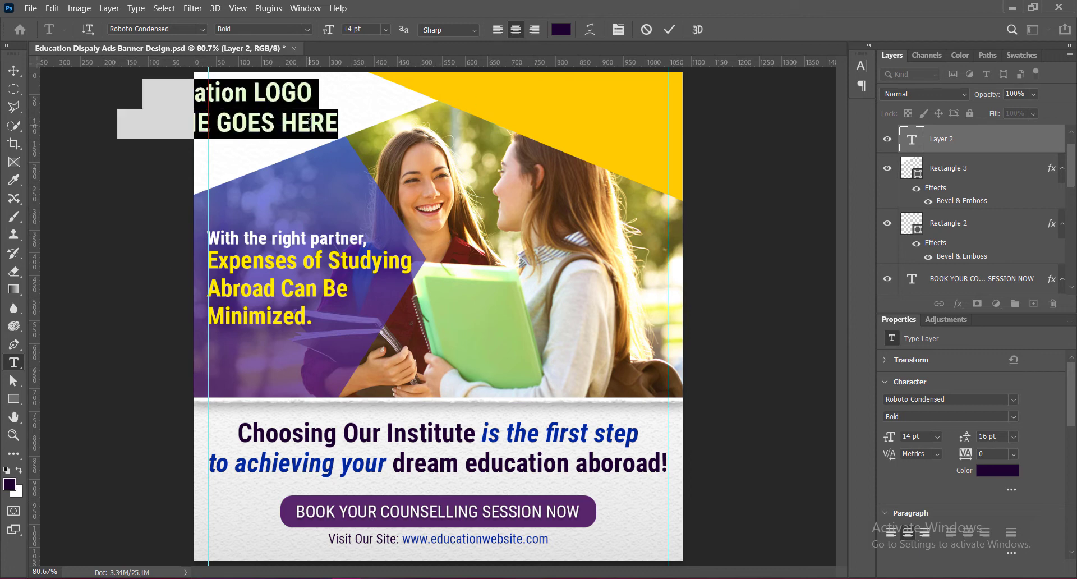
click(498, 29)
Set the word "Education" in a script font and the word "LOGO" in Roboto Condensed Light
click(320, 98)
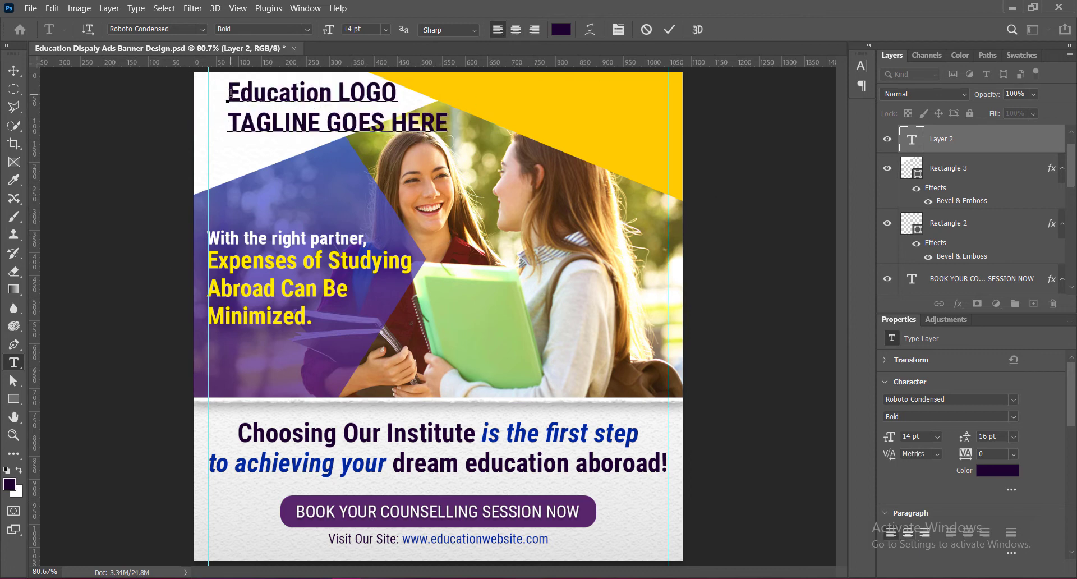
drag(227, 93, 367, 98)
click(202, 30)
click(176, 124)
click(307, 30)
click(276, 53)
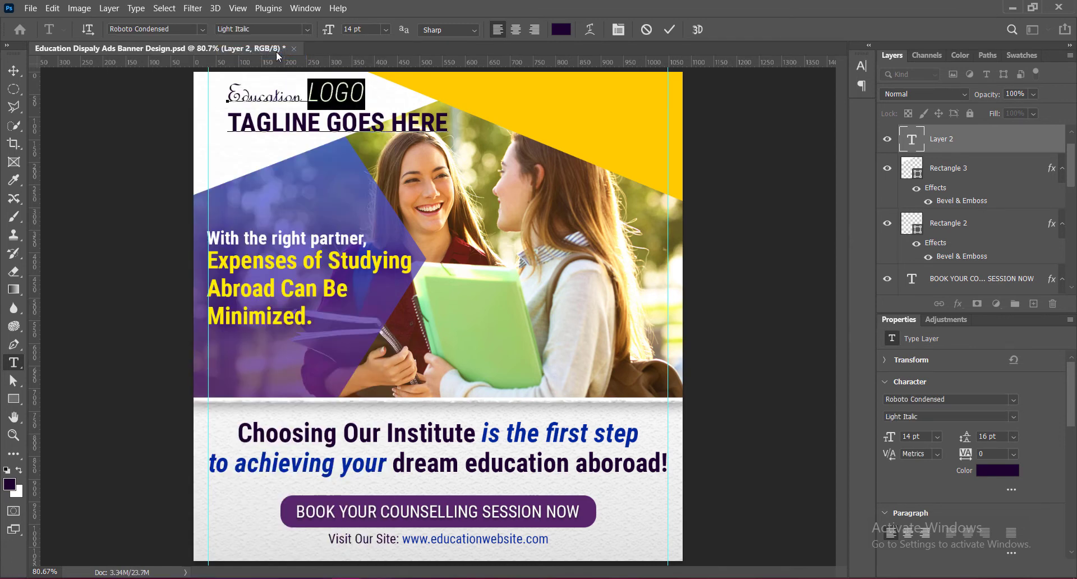
click(350, 95)
click(307, 30)
click(275, 64)
double_click(339, 96)
click(307, 30)
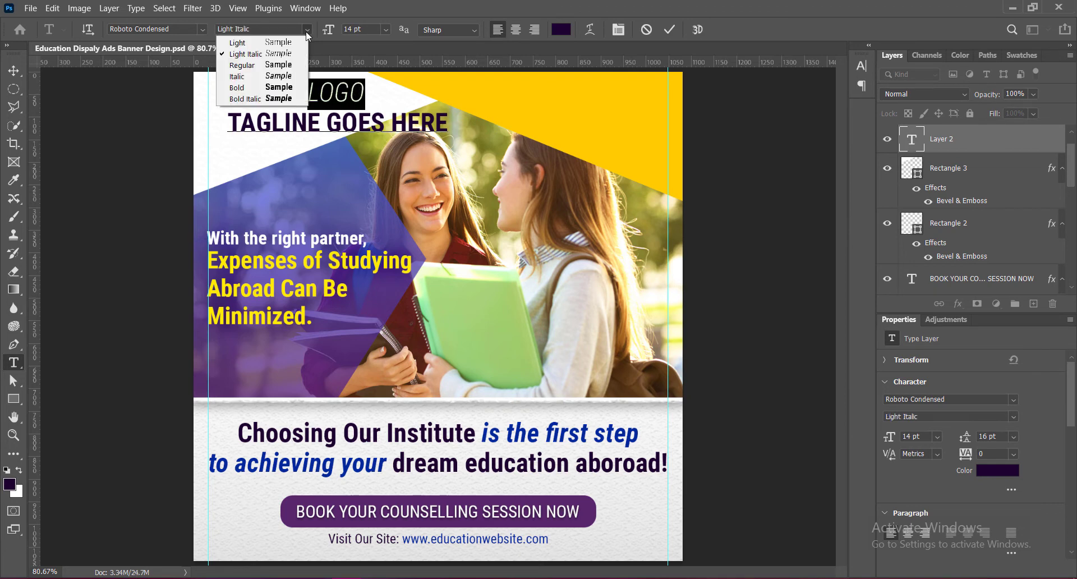
click(274, 42)
click(338, 99)
Set the "TAGLINE GOES HERE" line to Roboto Condensed Regular at 6 pt
drag(228, 123, 448, 123)
click(307, 30)
click(275, 65)
click(386, 30)
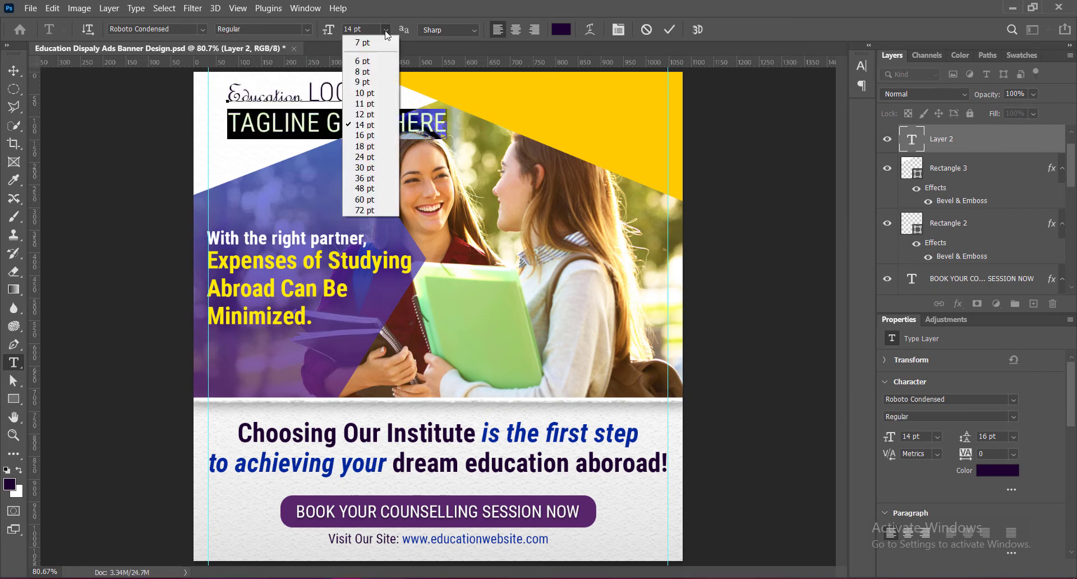
click(369, 72)
click(386, 30)
click(368, 44)
Set the "TAGLINE GOES HERE" line's leading to 8 pt and its tracking to 200
drag(228, 128, 331, 128)
click(861, 66)
click(839, 94)
click(814, 151)
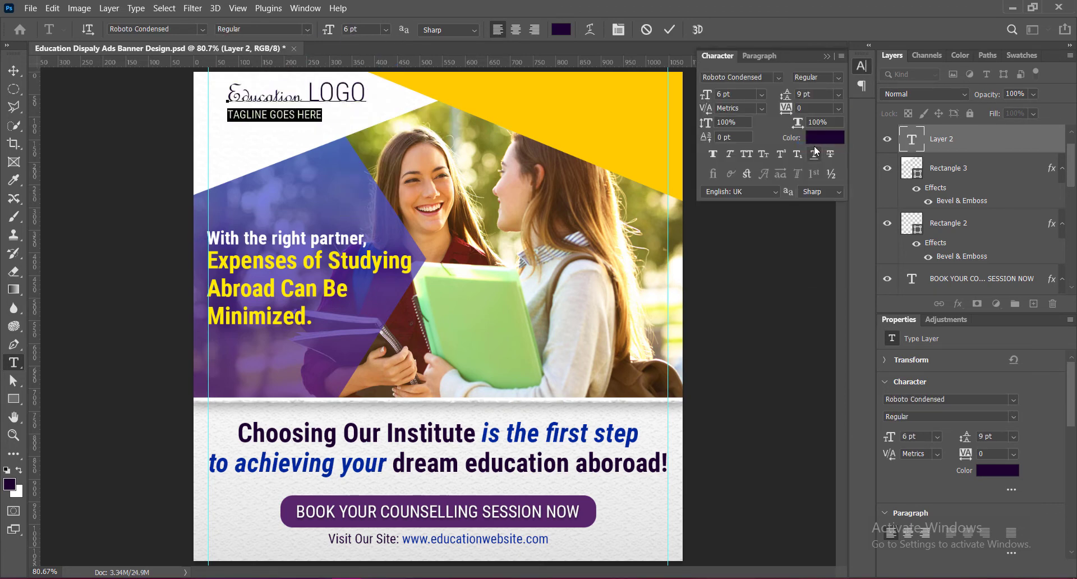
click(839, 95)
click(811, 139)
click(838, 108)
click(819, 275)
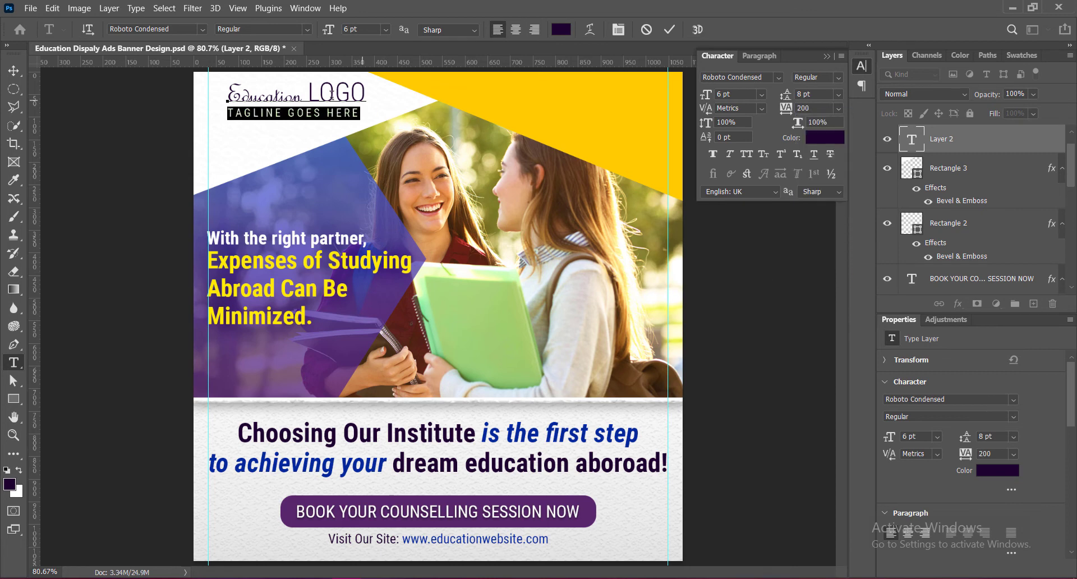
Set the "Education LOGO" line's font size to 13 pt and commit the text
click(236, 98)
triple_click(237, 98)
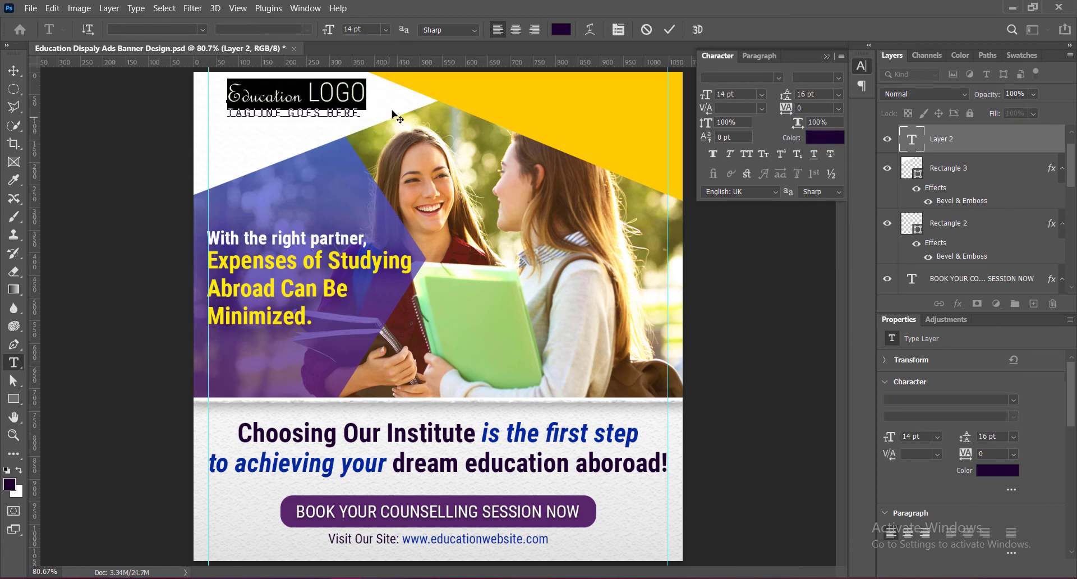
click(669, 29)
Change the "TAGLINE GOES HERE" line to the Light weight and the word "LOGO" to Regular
triple_click(263, 117)
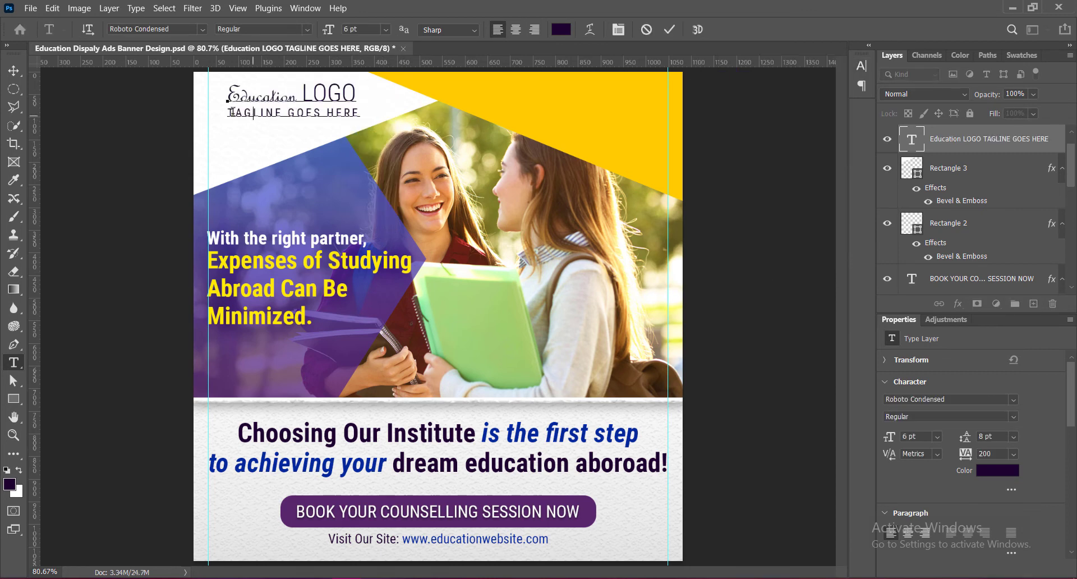
click(308, 30)
click(280, 42)
double_click(314, 94)
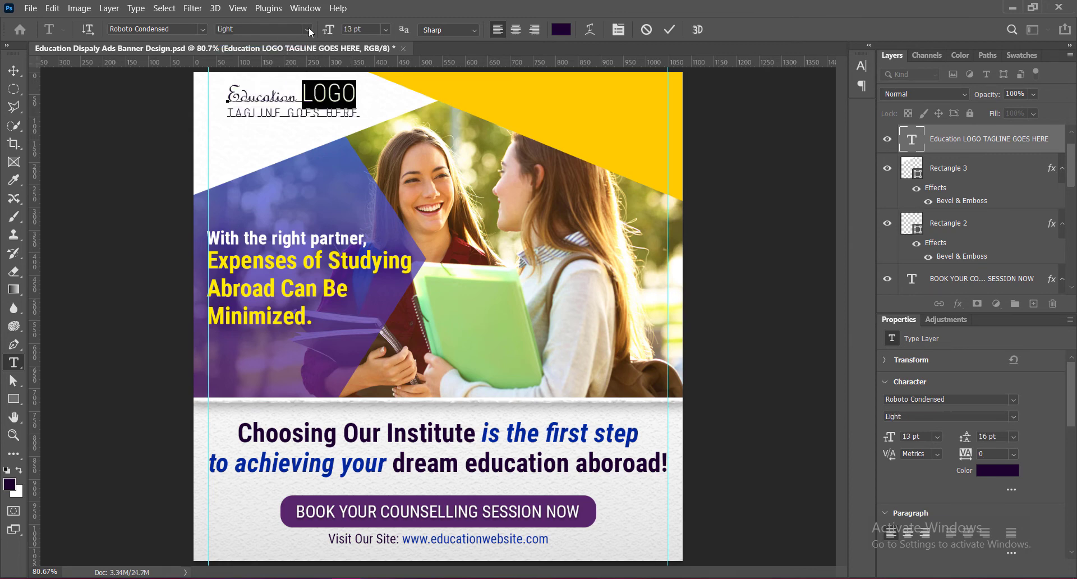
click(308, 30)
click(286, 66)
double_click(272, 95)
Colour the "TAGLINE GOES HERE" line with the dark purple sampled from the word "dream" in the lower tagline
drag(228, 114, 364, 111)
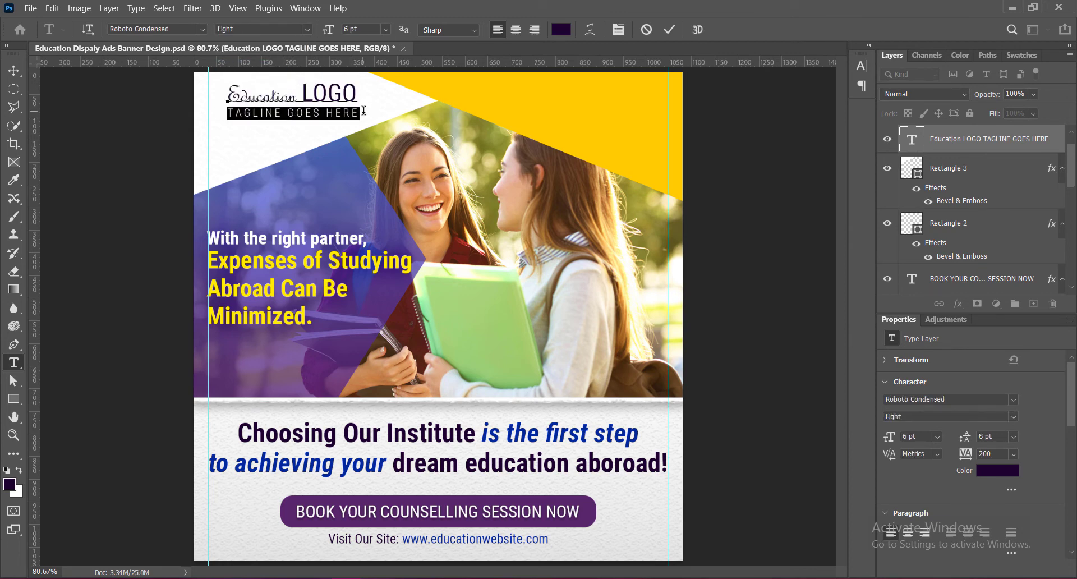
click(561, 30)
click(494, 436)
click(423, 430)
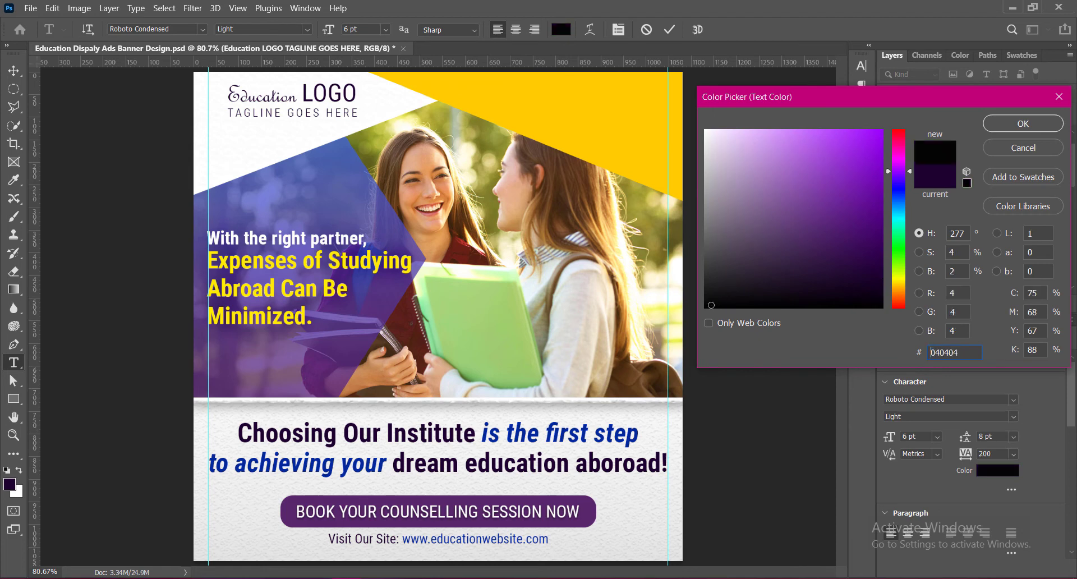
click(415, 500)
click(404, 468)
click(1023, 123)
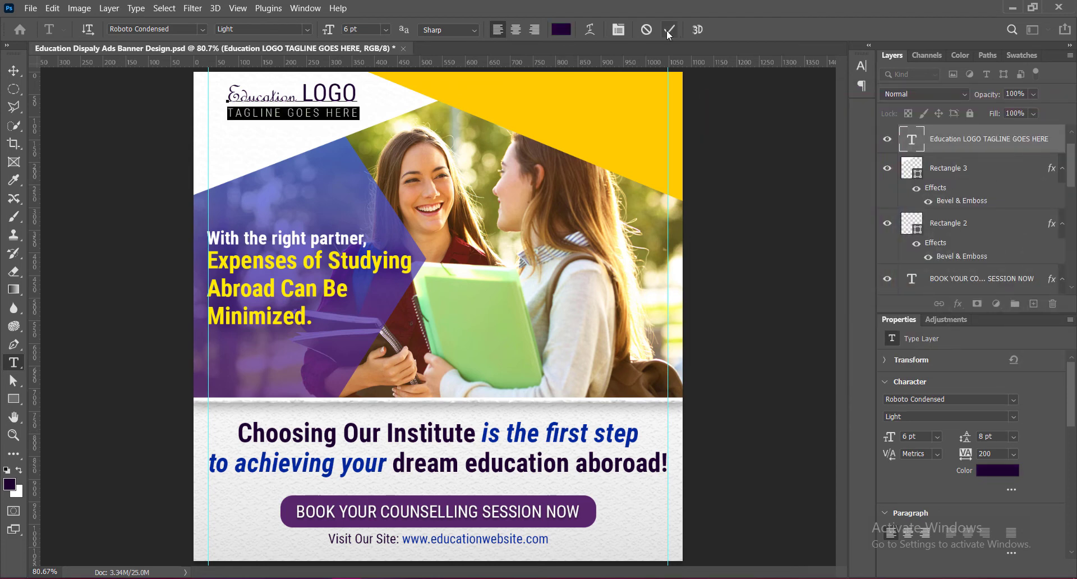
Set the leading of the "TAGLINE GOES HERE" line to 7 pt and commit the text
click(862, 67)
click(839, 95)
click(823, 115)
double_click(801, 94)
text(7)
click(670, 30)
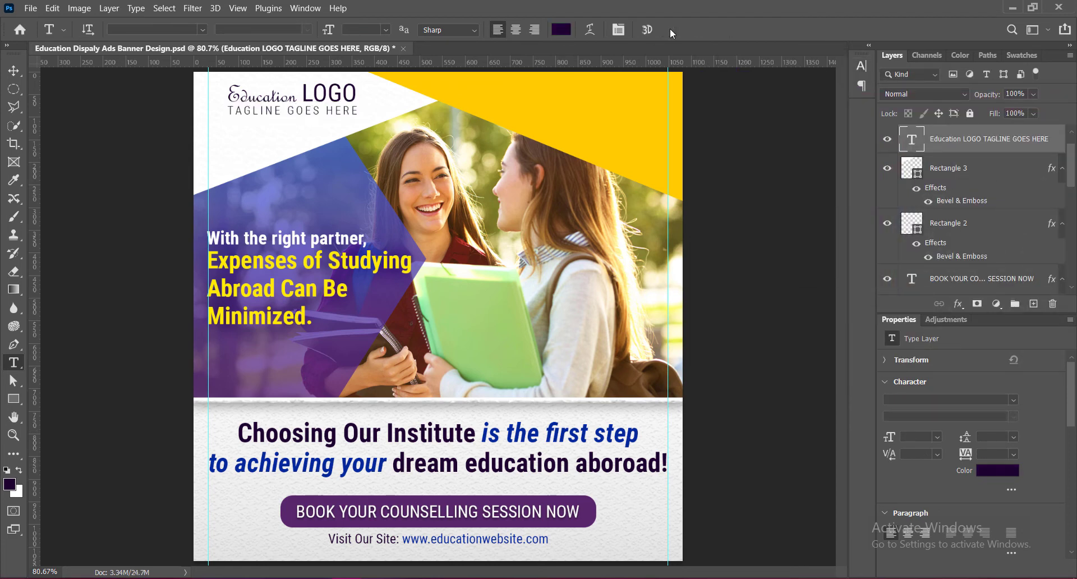
Rewrite "LOGO" as "Logo" and set the word "Education" in the Calhtia font
click(272, 104)
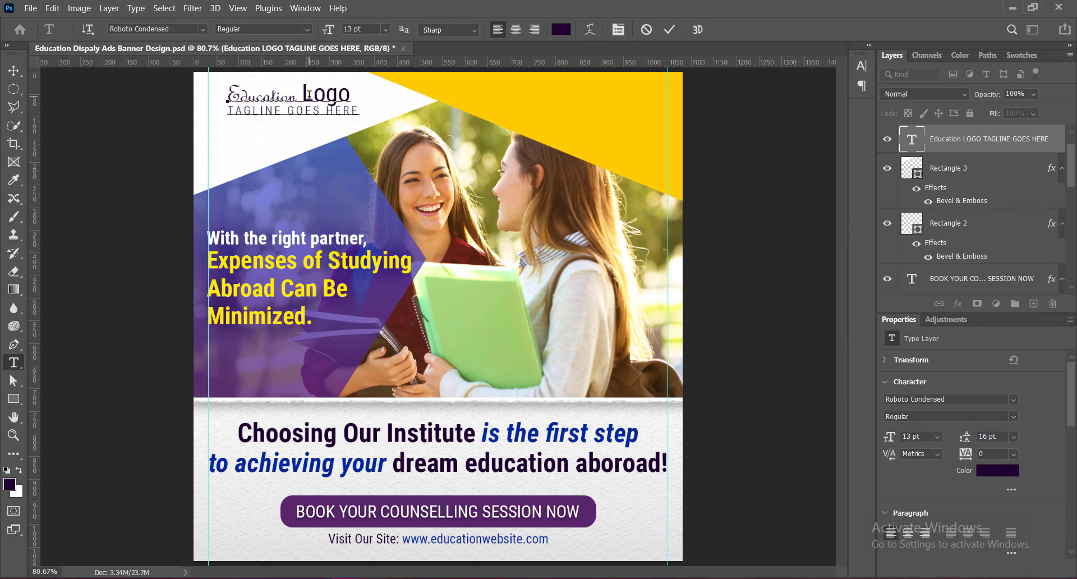
drag(228, 96, 298, 96)
click(203, 29)
click(292, 179)
click(667, 29)
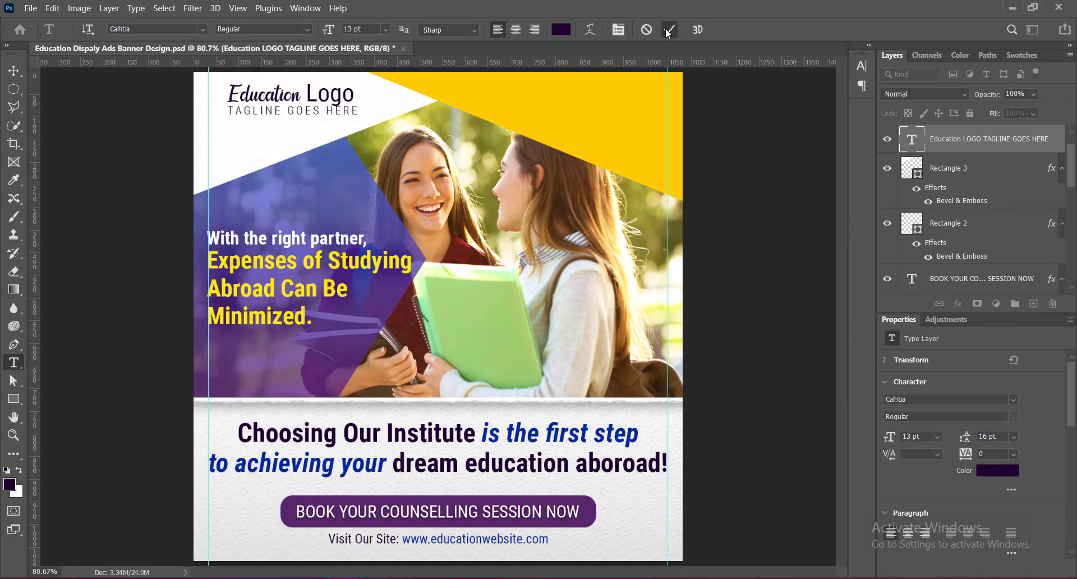
Set the "TAGLINE GOES HERE" line's tracking to 230 and increase its leading slightly
click(230, 111)
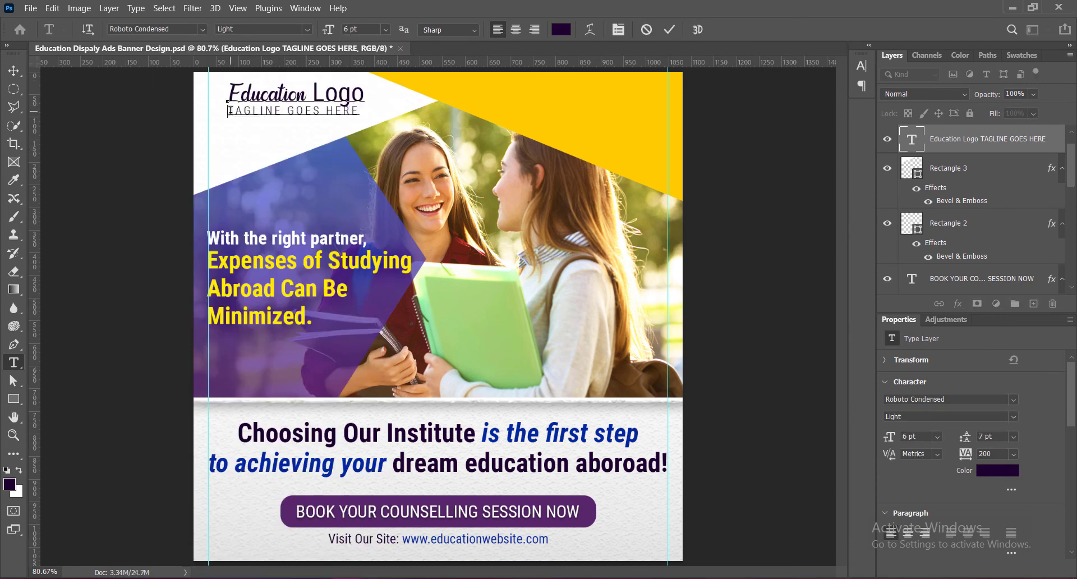
drag(230, 111, 362, 111)
click(861, 66)
click(803, 109)
key(Up)
key(Up)
key(Up)
key(Up)
key(Up)
key(Down)
key(Down)
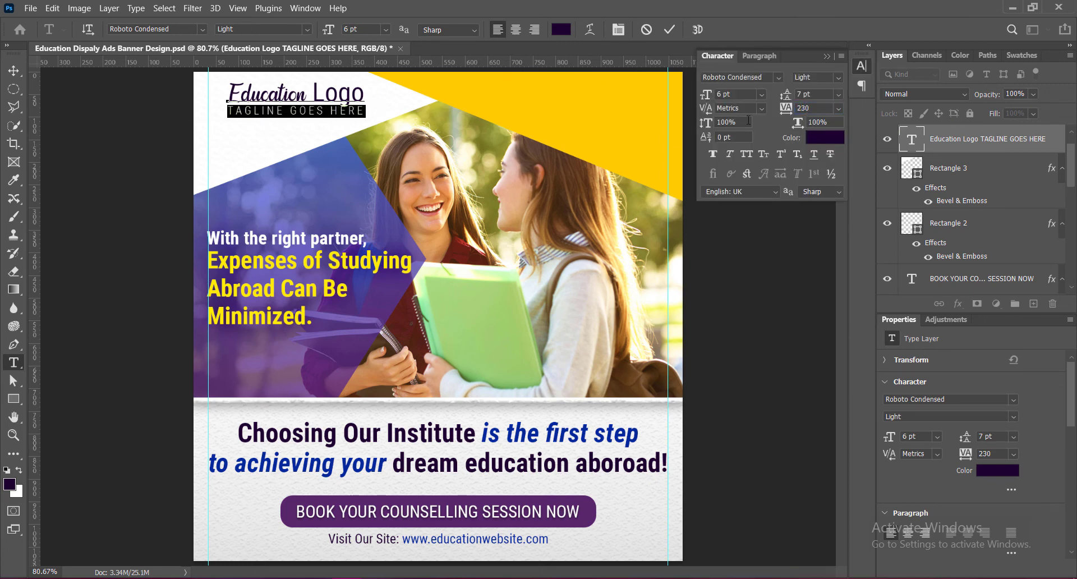
click(838, 94)
click(810, 139)
click(669, 29)
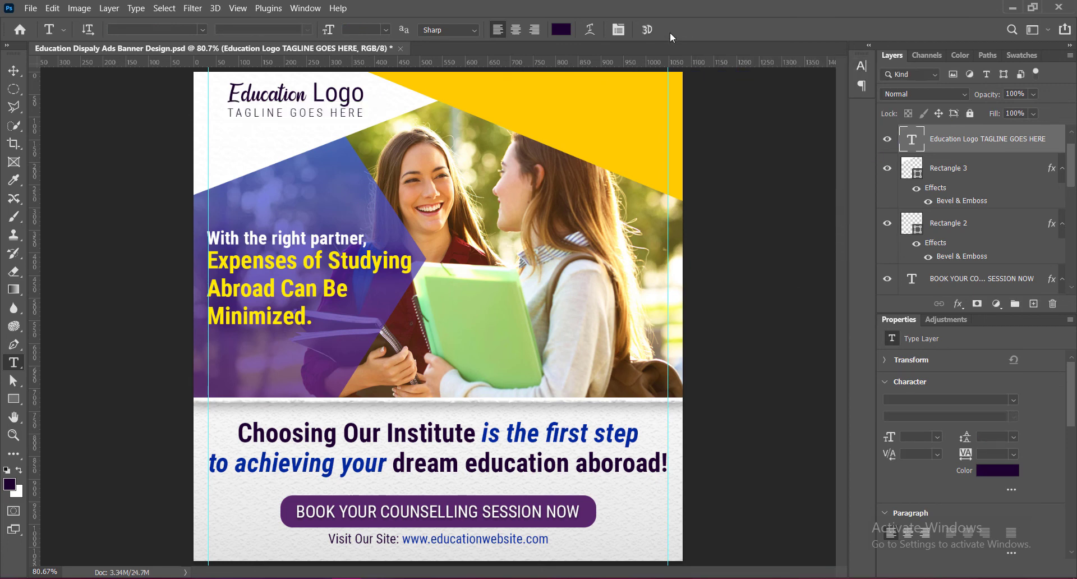
Move the logo text so its left side aligns with the left vertical guide, and save the document
key(v)
mouse_move(347, 103)
mouse_down()
mouse_move(328, 120)
mouse_move(327, 110)
mouse_up()
key(Down)
key(Down)
key(Down)
key(Down)
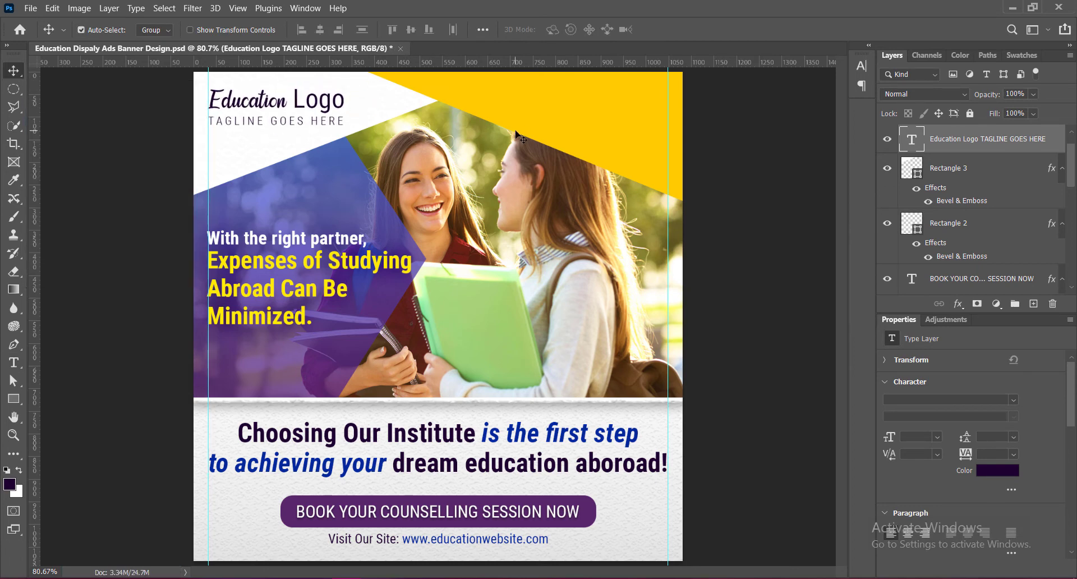
key(Up)
key(Up)
click(780, 270)
key(ctrl+s)
Start a right-aligned text on a new layer above the yellow corner shape
click(634, 138)
click(1030, 305)
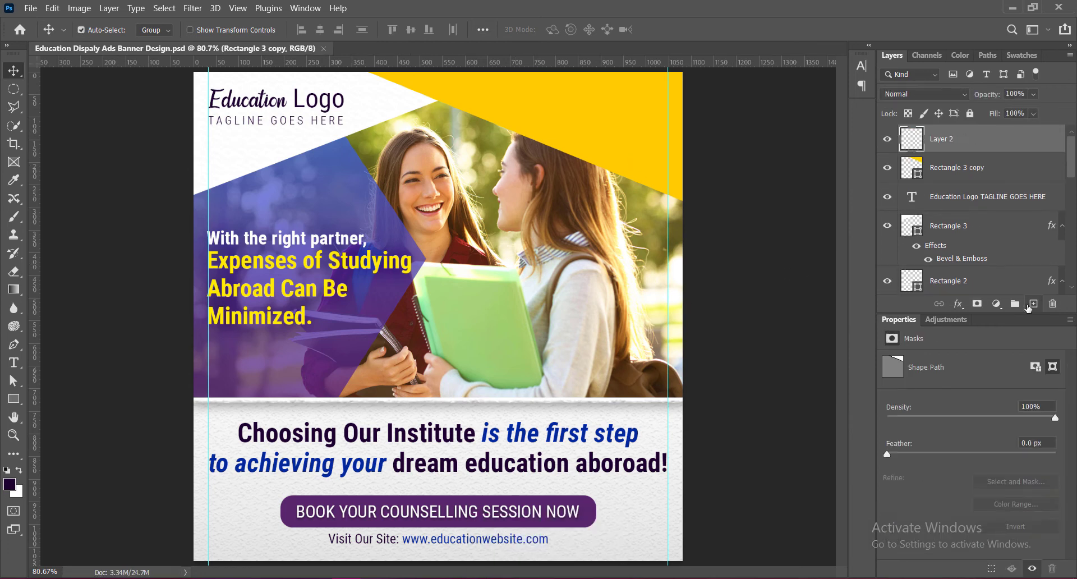
key(t)
click(560, 119)
click(535, 30)
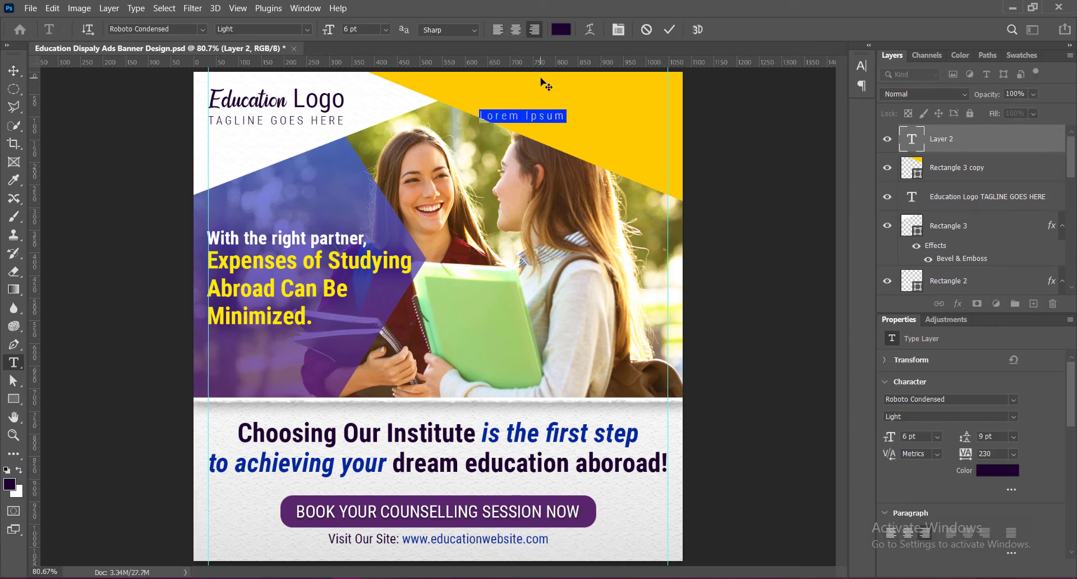
Set the new text to Roboto Condensed Bold with 0 tracking and paste in the contact phone and e-mail lines
click(861, 65)
click(838, 108)
click(814, 197)
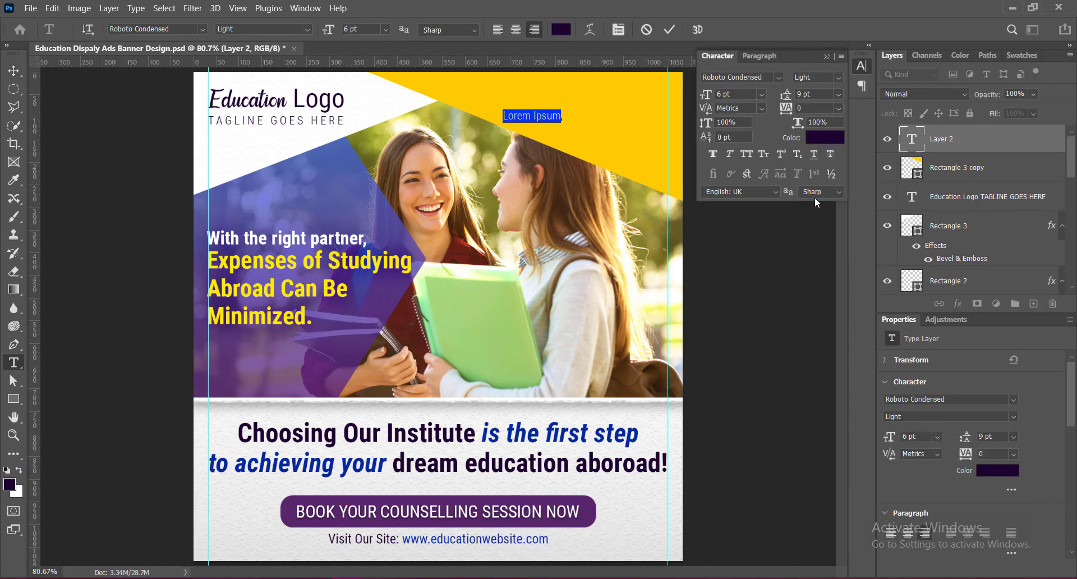
click(840, 80)
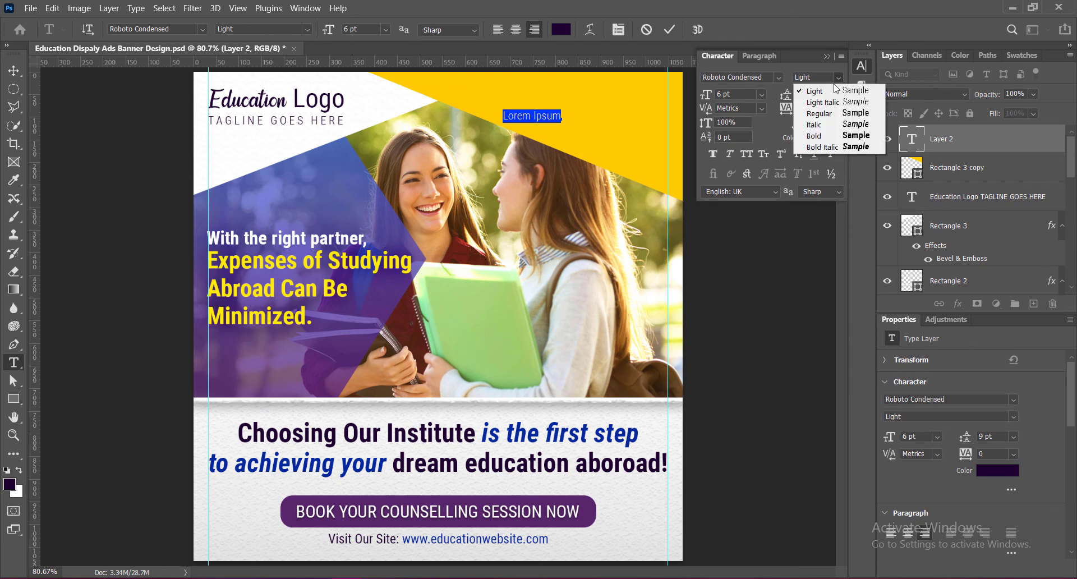
click(810, 138)
click(825, 56)
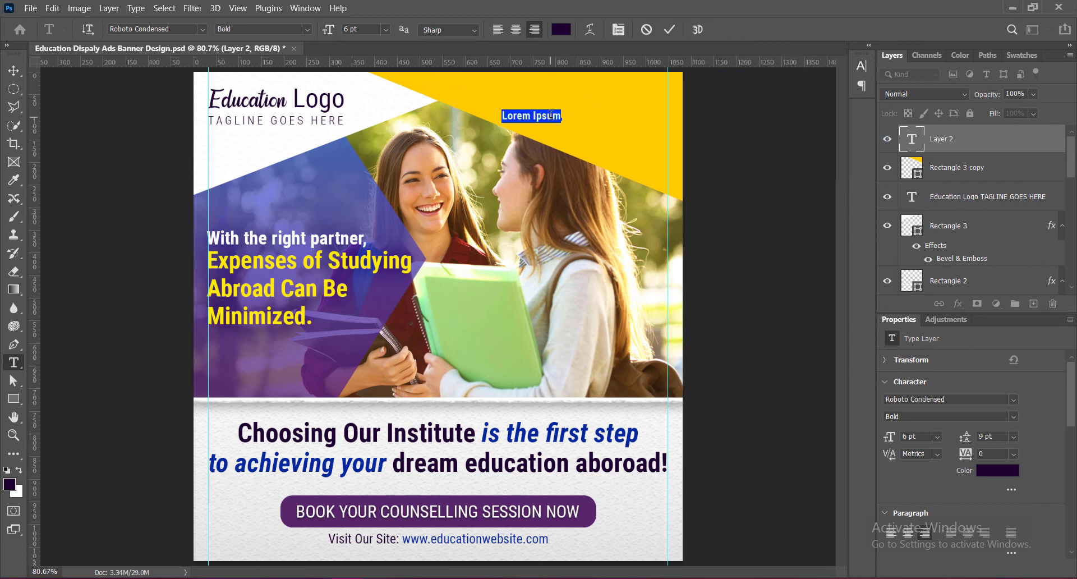
key(ctrl+v)
click(669, 29)
Move the contact text into the yellow corner, align its right side with the right vertical guide, and save the document
key(v)
drag(486, 117, 591, 97)
key(Right)
key(Right)
key(Right)
key(Right)
key(Right)
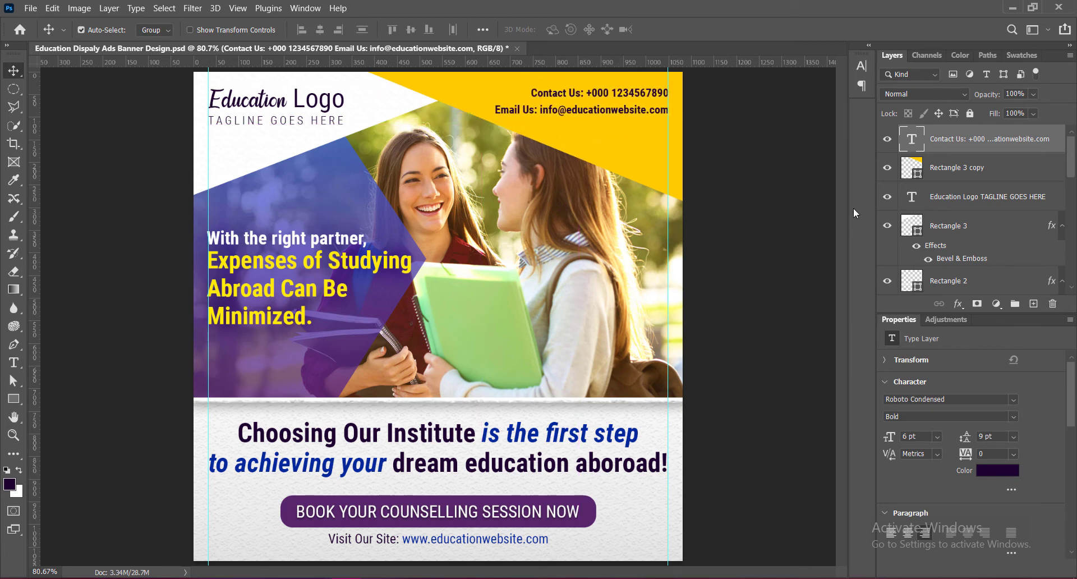
key(Left)
key(Left)
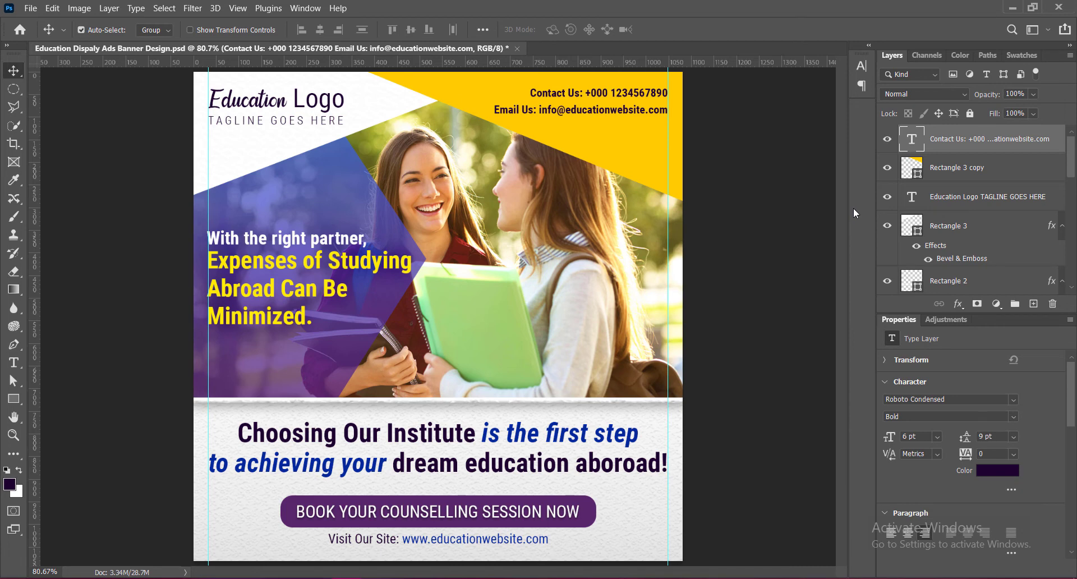
mouse_move(677, 63)
mouse_down()
mouse_move(680, 92)
mouse_move(687, 59)
mouse_up()
key(ctrl+s)
Check the contact text's colour and keep it
double_click(912, 141)
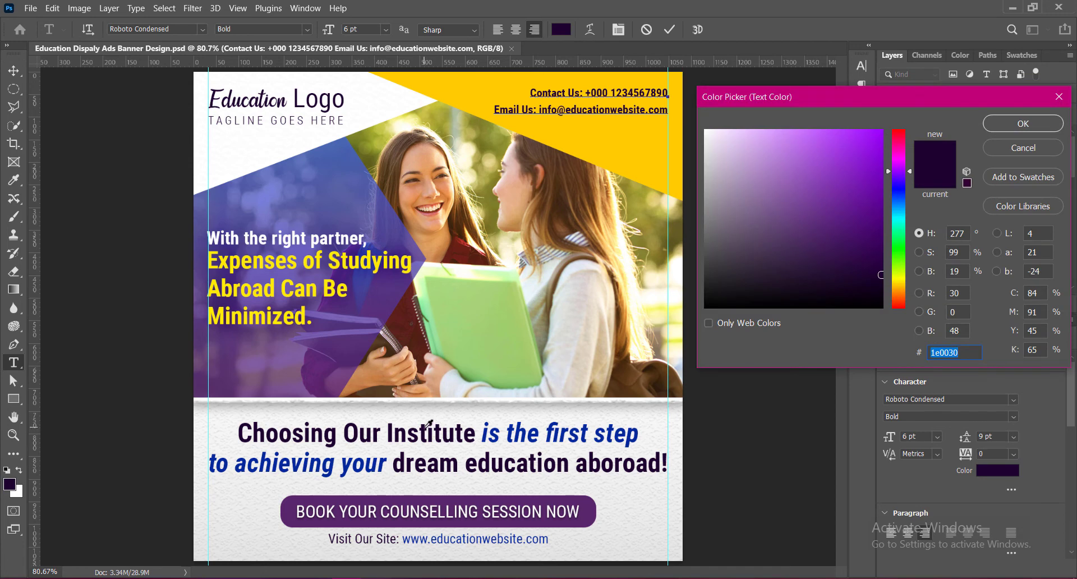
click(1023, 123)
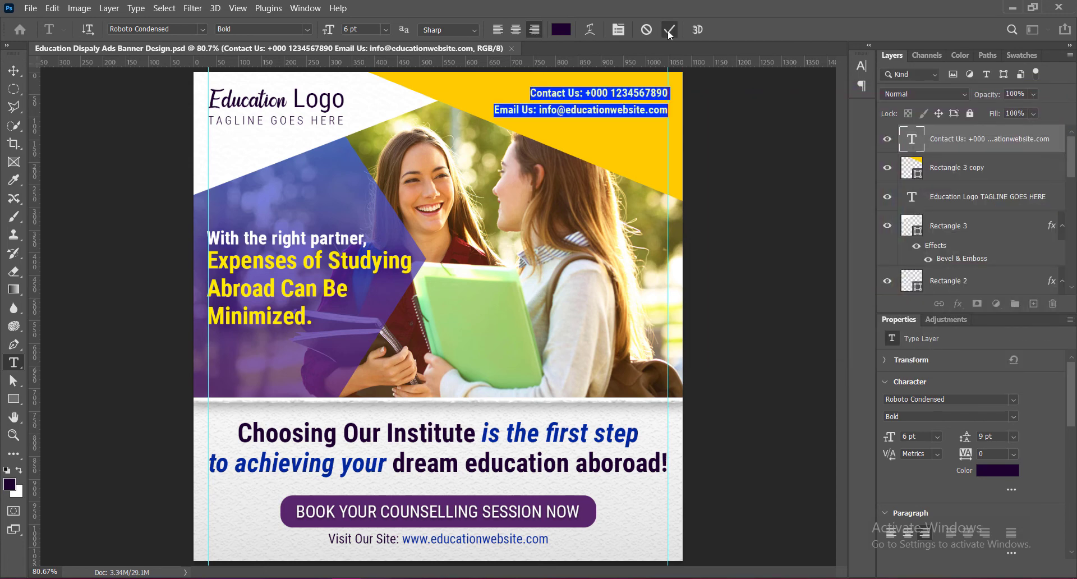
click(669, 29)
Check the first contact line's alignment with a temporary horizontal guide, remove the guide, and save the document
key(v)
drag(594, 62, 601, 88)
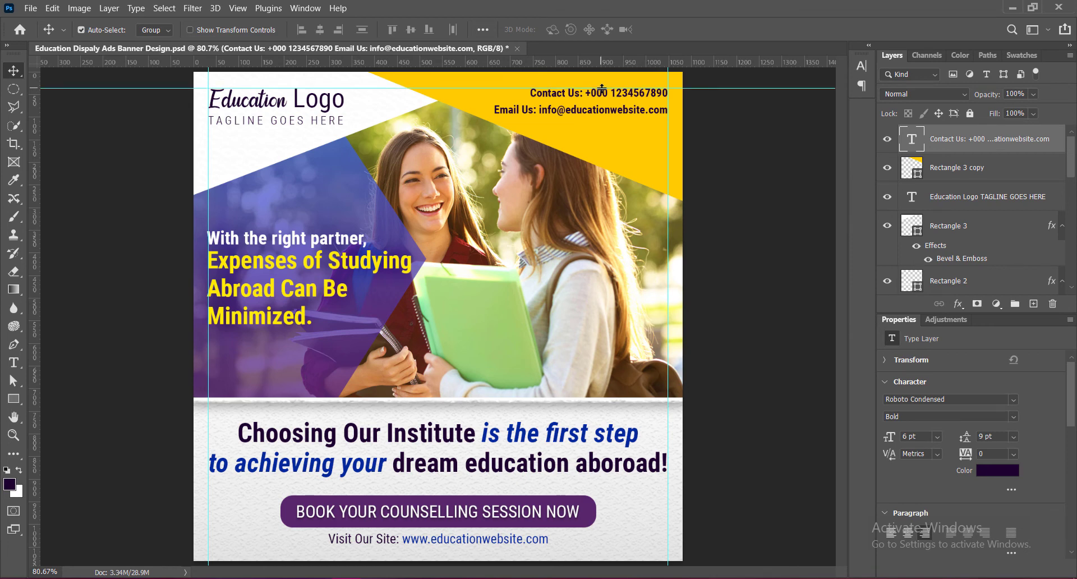
drag(743, 88, 740, 56)
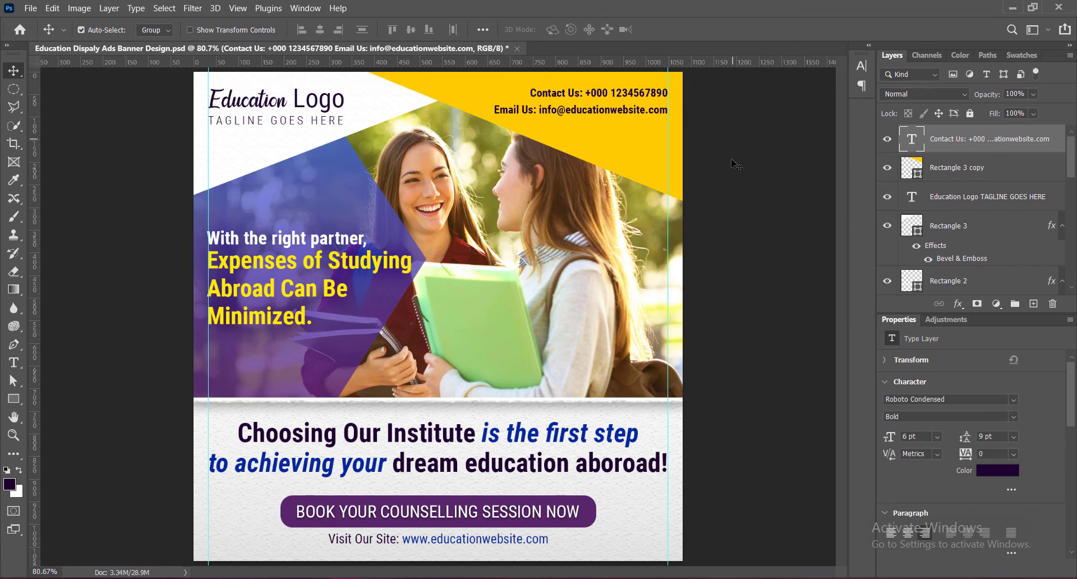
key(ctrl+s)
Add a Bevel & Emboss effect with Texture to the yellow corner shape
click(641, 168)
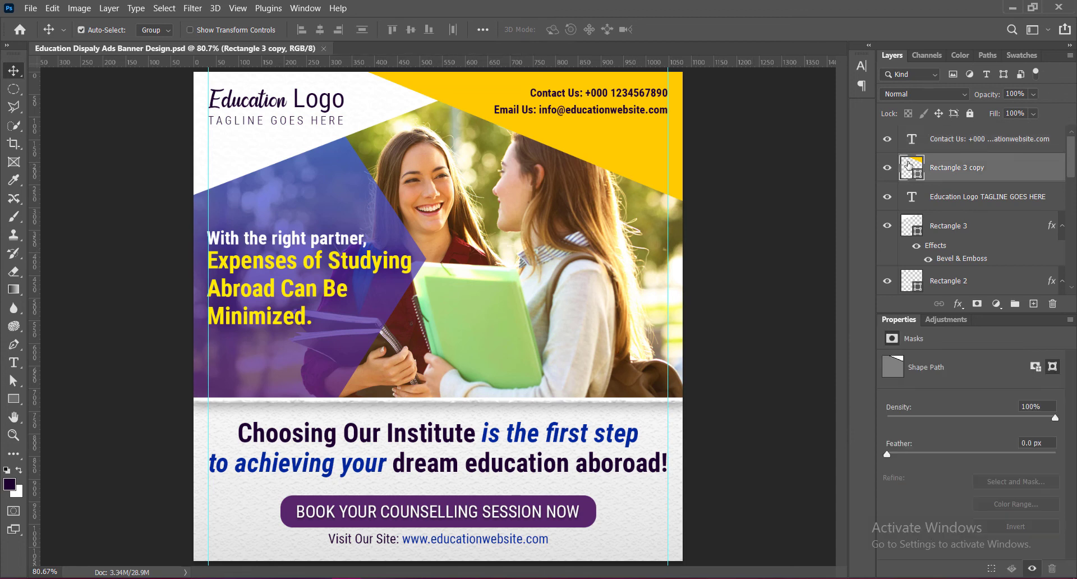
click(911, 169)
click(520, 188)
drag(692, 87, 679, 208)
click(526, 310)
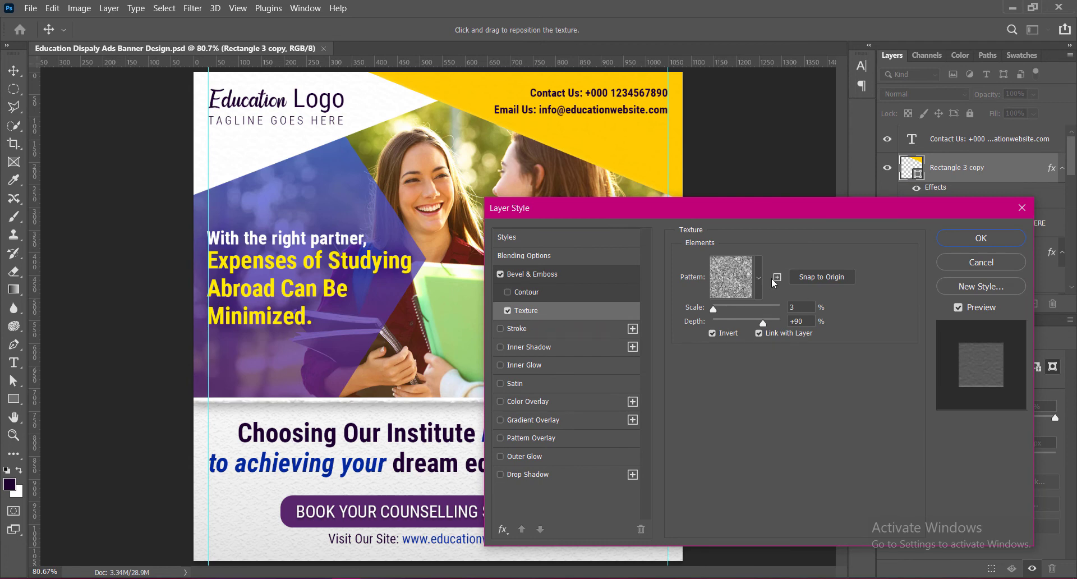
Turn off Invert for the yellow shape's texture, set its scale to 6% and depth to 75%, and apply the effect
click(711, 332)
drag(801, 308, 744, 324)
text(6)
text(100)
drag(764, 323, 766, 329)
double_click(805, 322)
text(75)
key(Return)
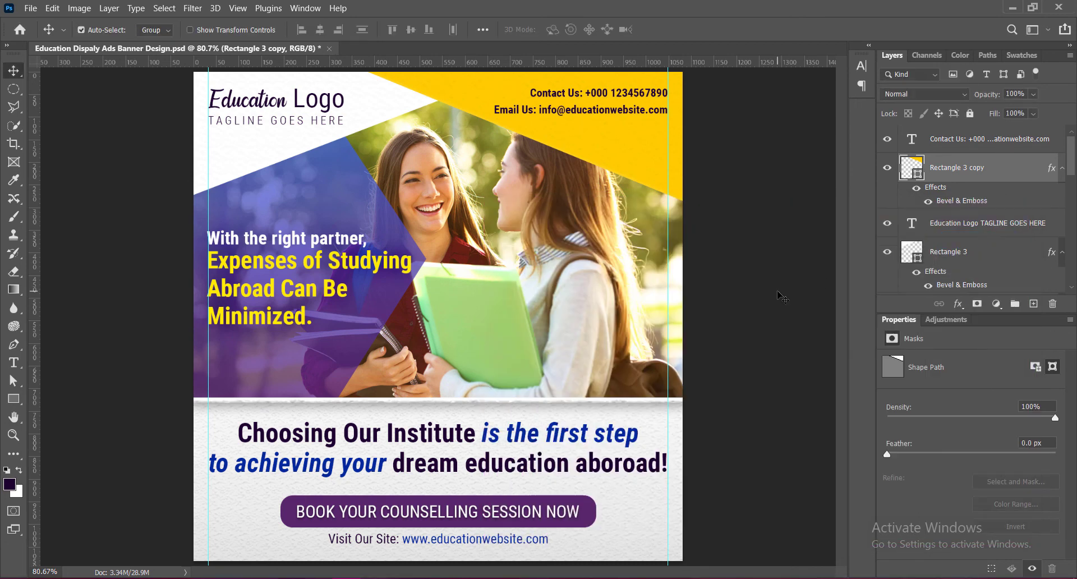
Set the yellow corner shape's Bevel & Emboss size to 3 px, apply it, and save the document
ctrl+right_click(727, 234)
key(Escape)
right_click(907, 159)
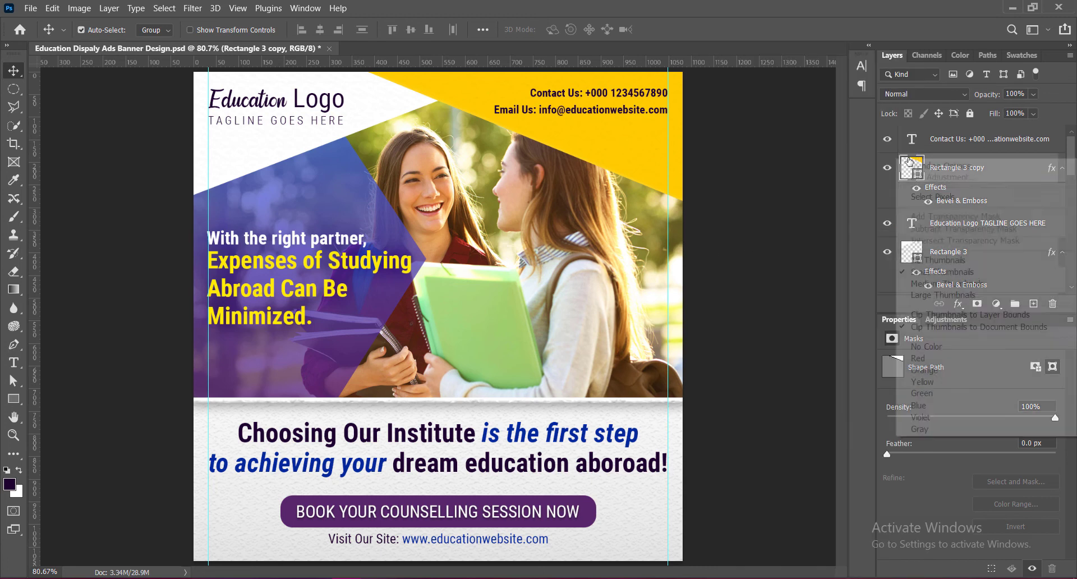
click(912, 169)
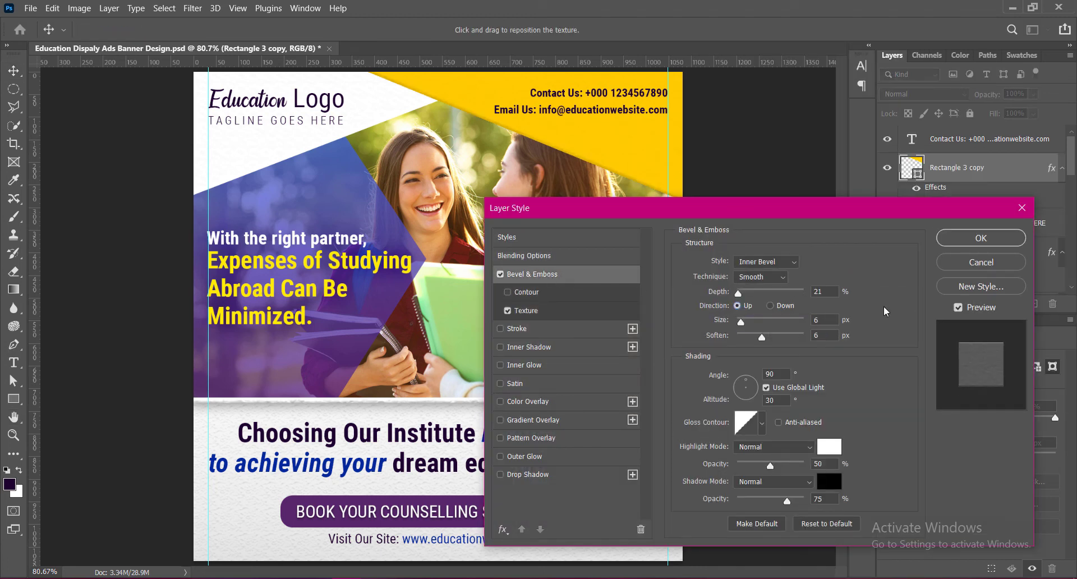
drag(739, 296, 737, 294)
drag(821, 320, 784, 320)
text(3)
key(Return)
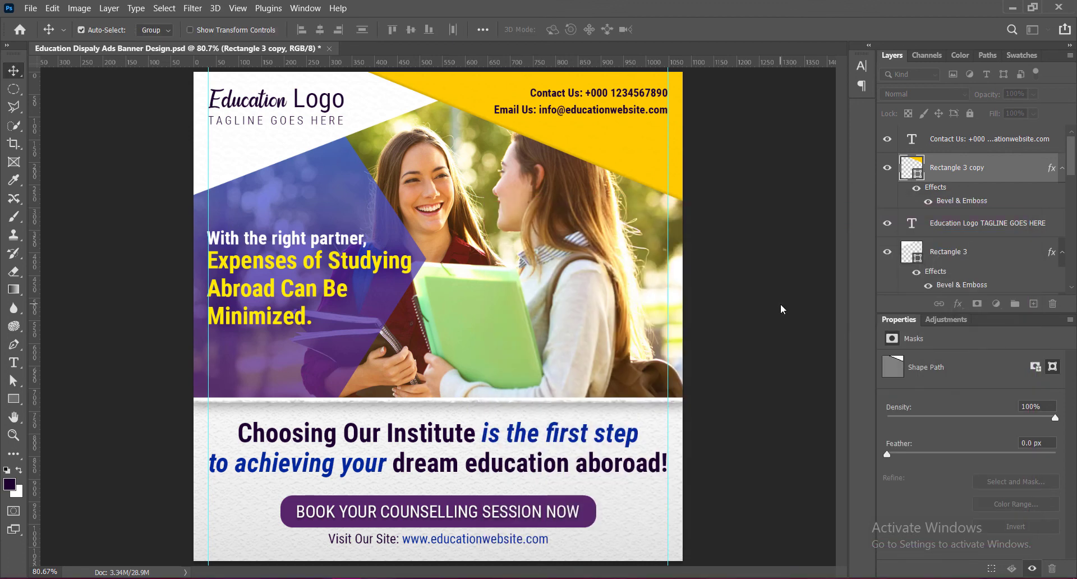
key(ctrl+s)
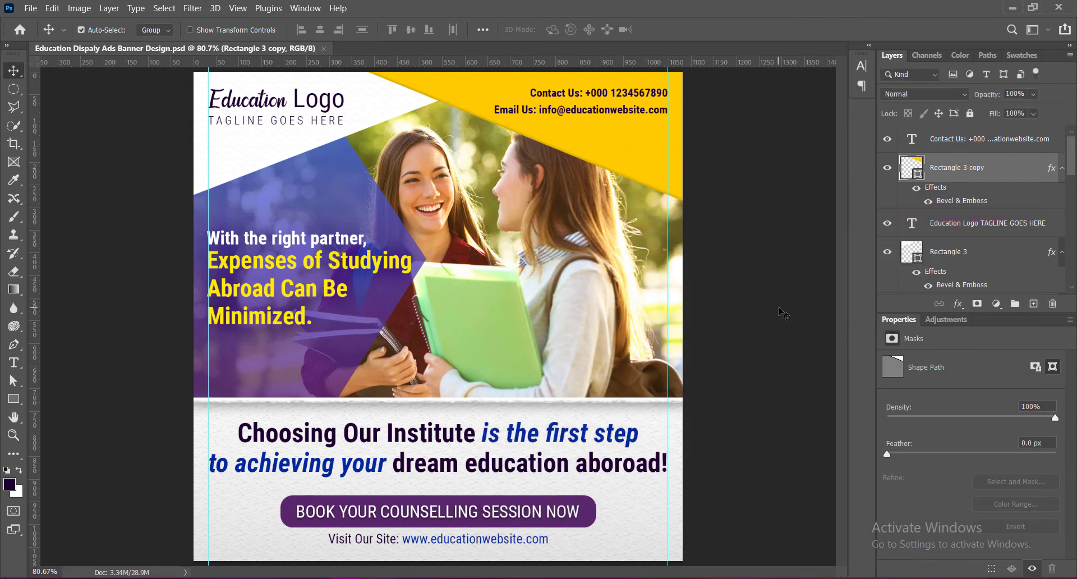
Add a non-inverted Bevel & Emboss texture to the blue-purple shape behind the tagline, with 9% scale and 100% depth
click(372, 212)
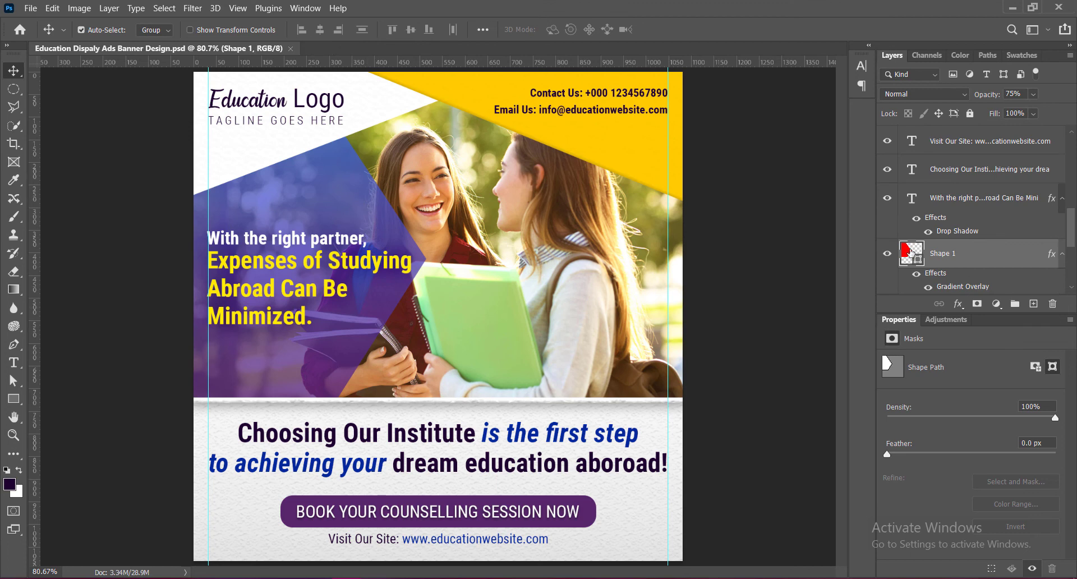
double_click(910, 254)
click(507, 310)
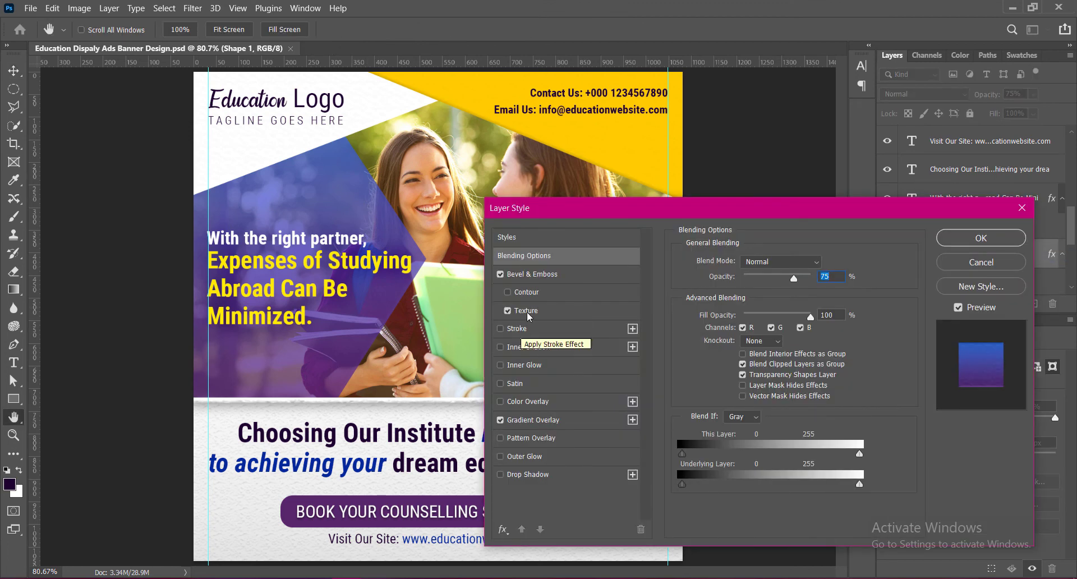
click(526, 312)
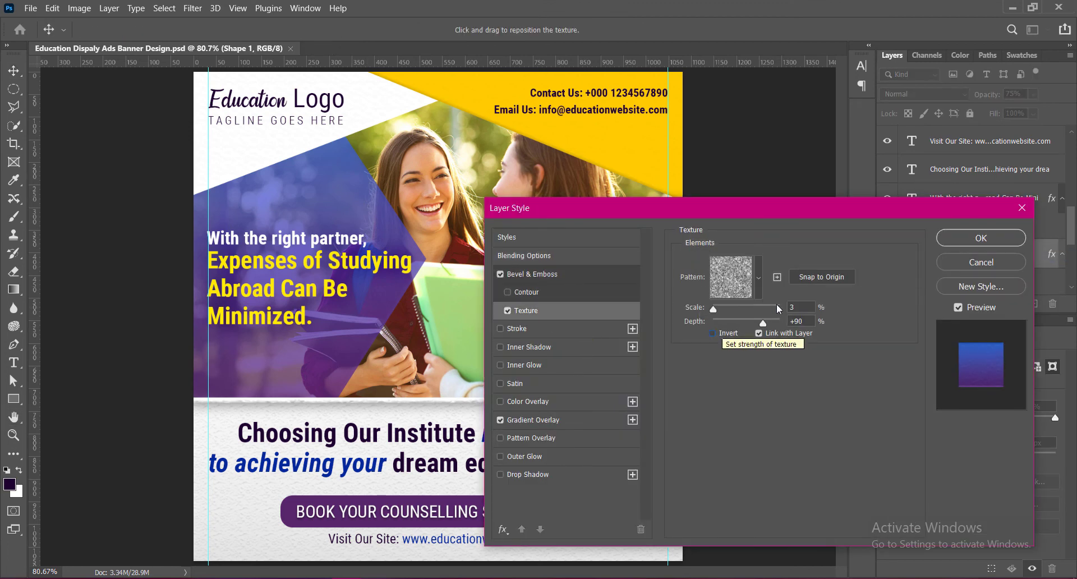
drag(807, 306, 734, 311)
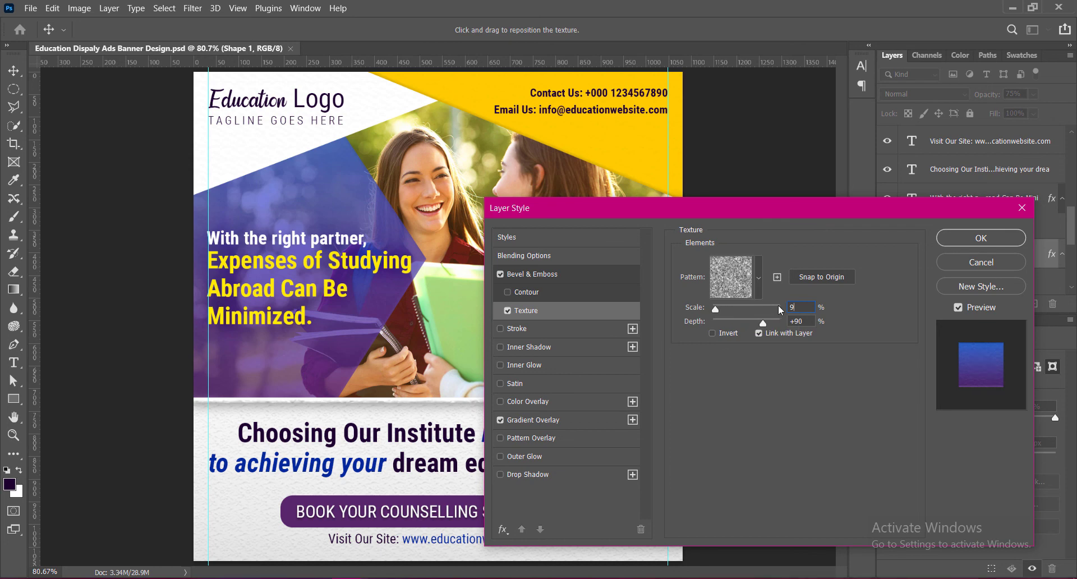
drag(804, 320, 773, 322)
text(100)
Set the blue-purple shape's Bevel & Emboss direction to Down and its size to 9 px
click(528, 274)
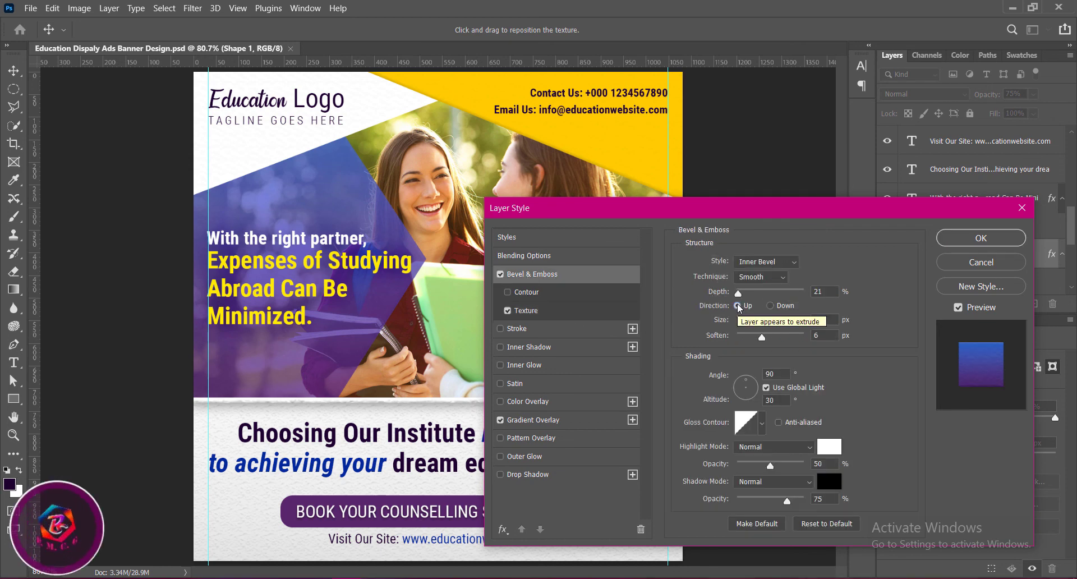
click(767, 306)
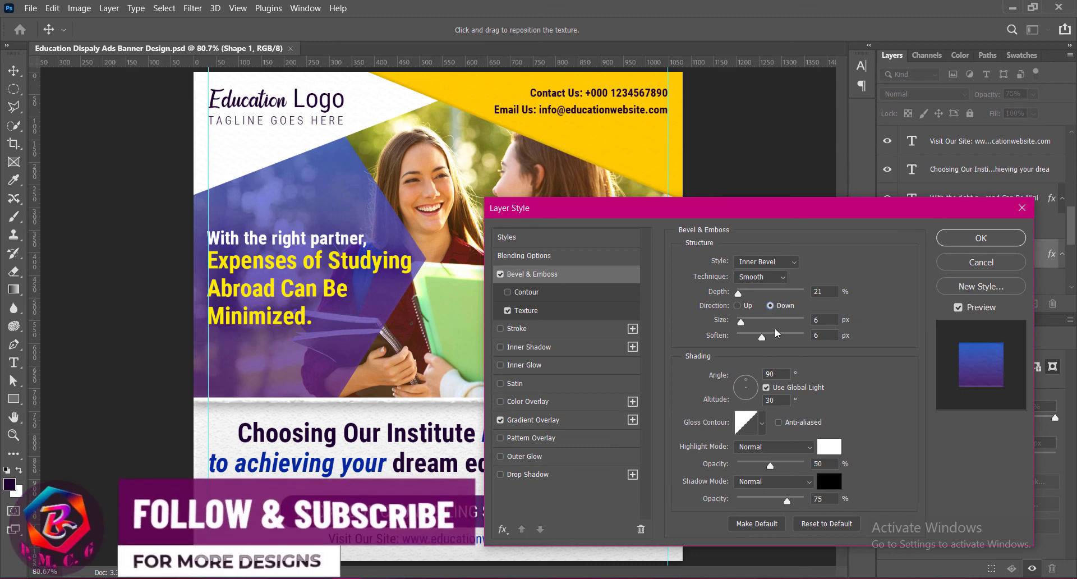
drag(821, 337, 755, 324)
text(969)
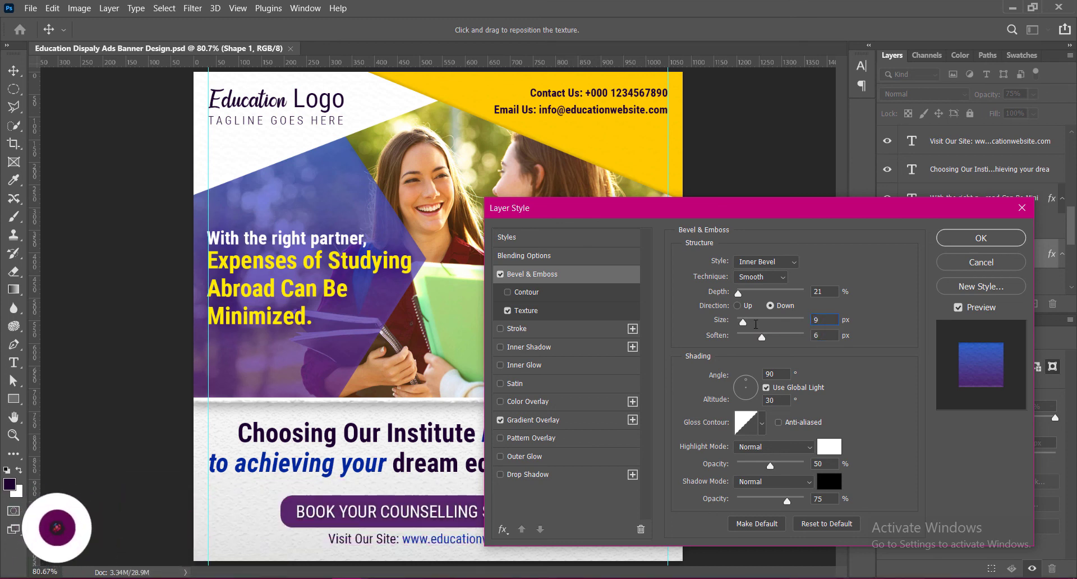